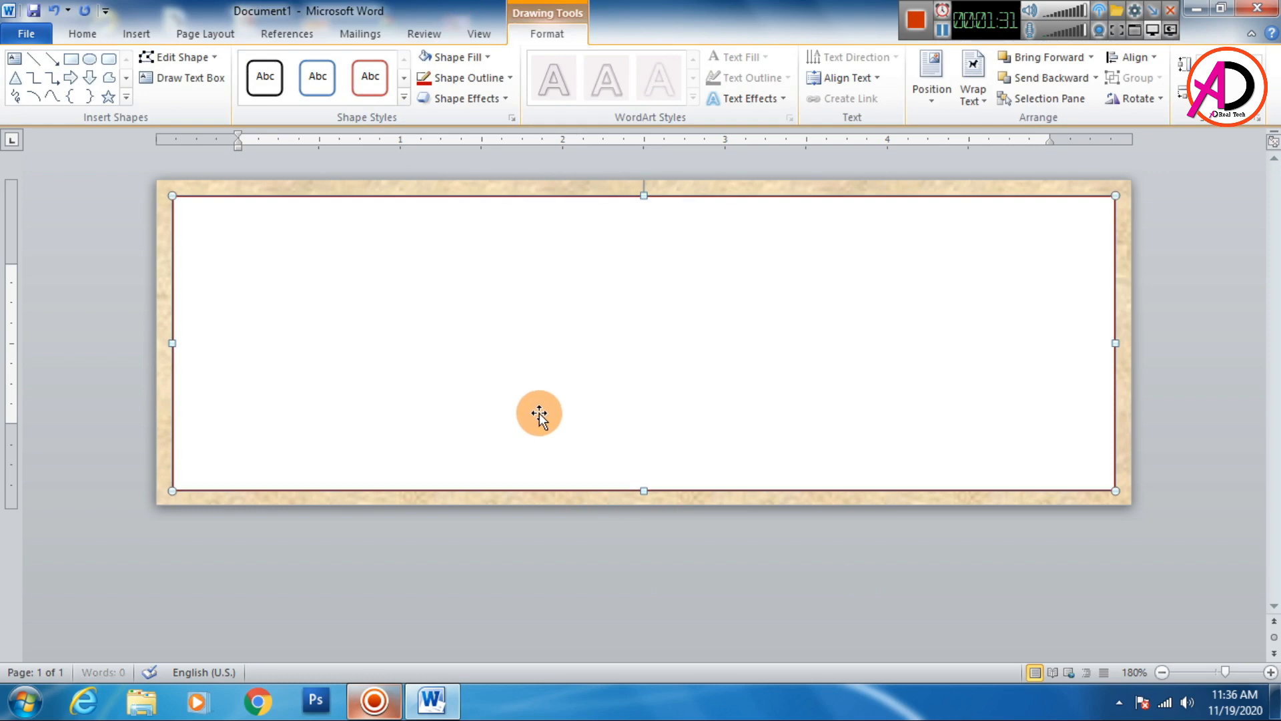
- Insert the engagement rings picture from the Engment folder on the Desktop into the bordered card
click(531, 545)
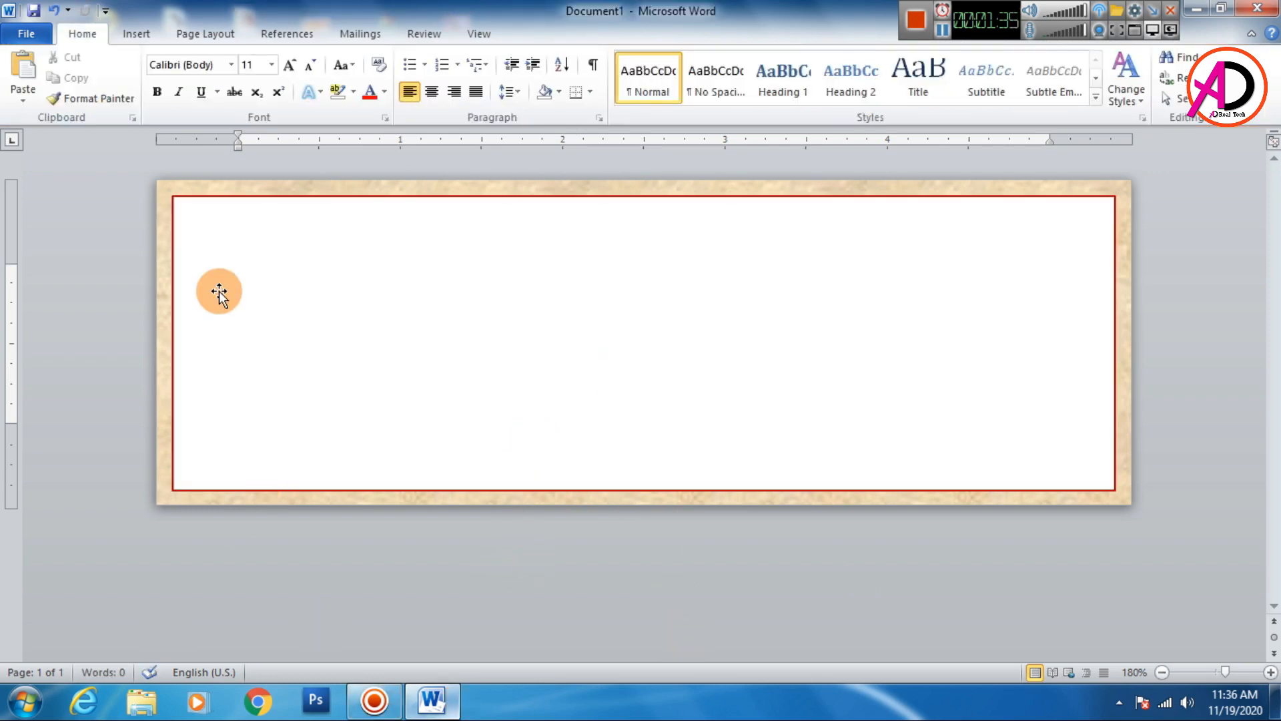
click(129, 29)
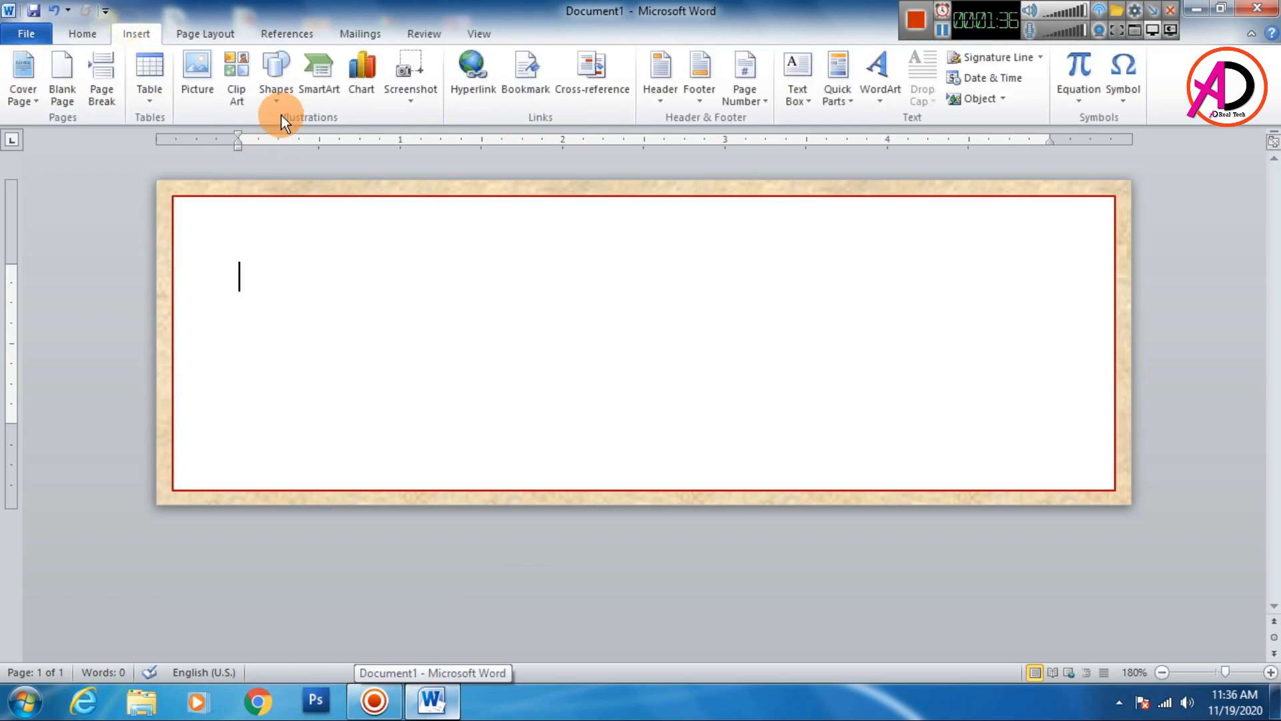
click(194, 75)
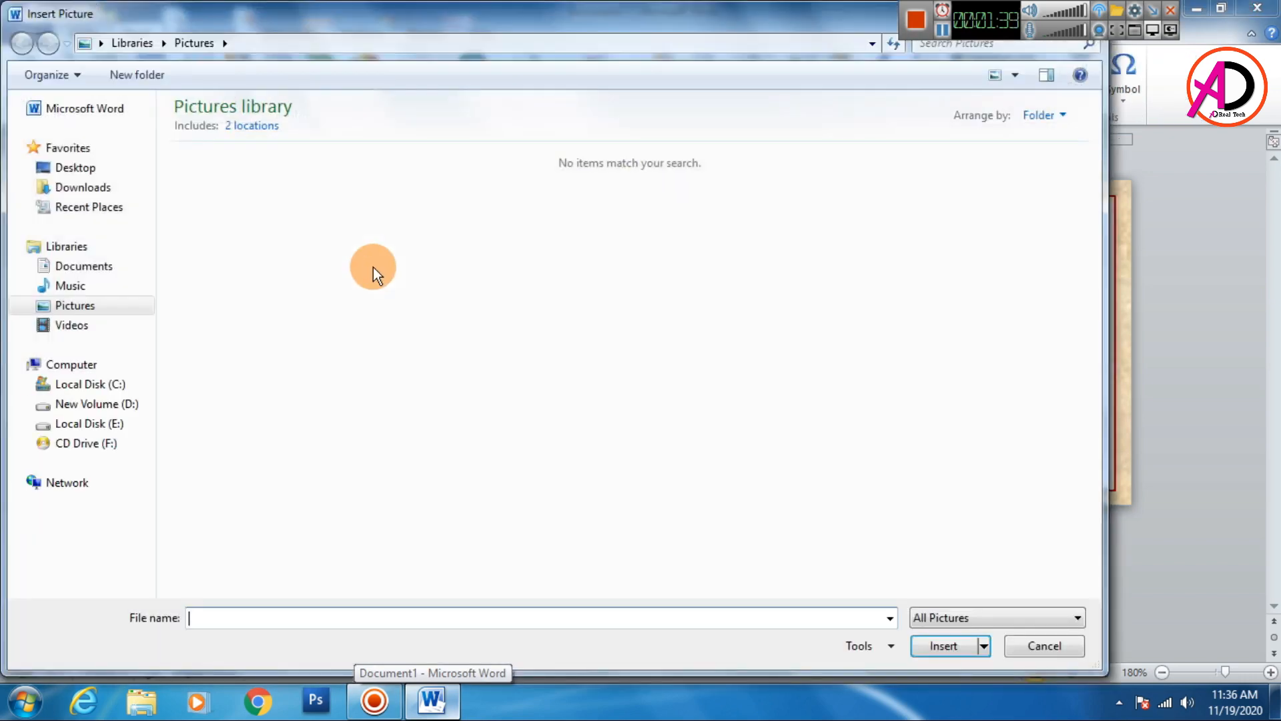
click(83, 166)
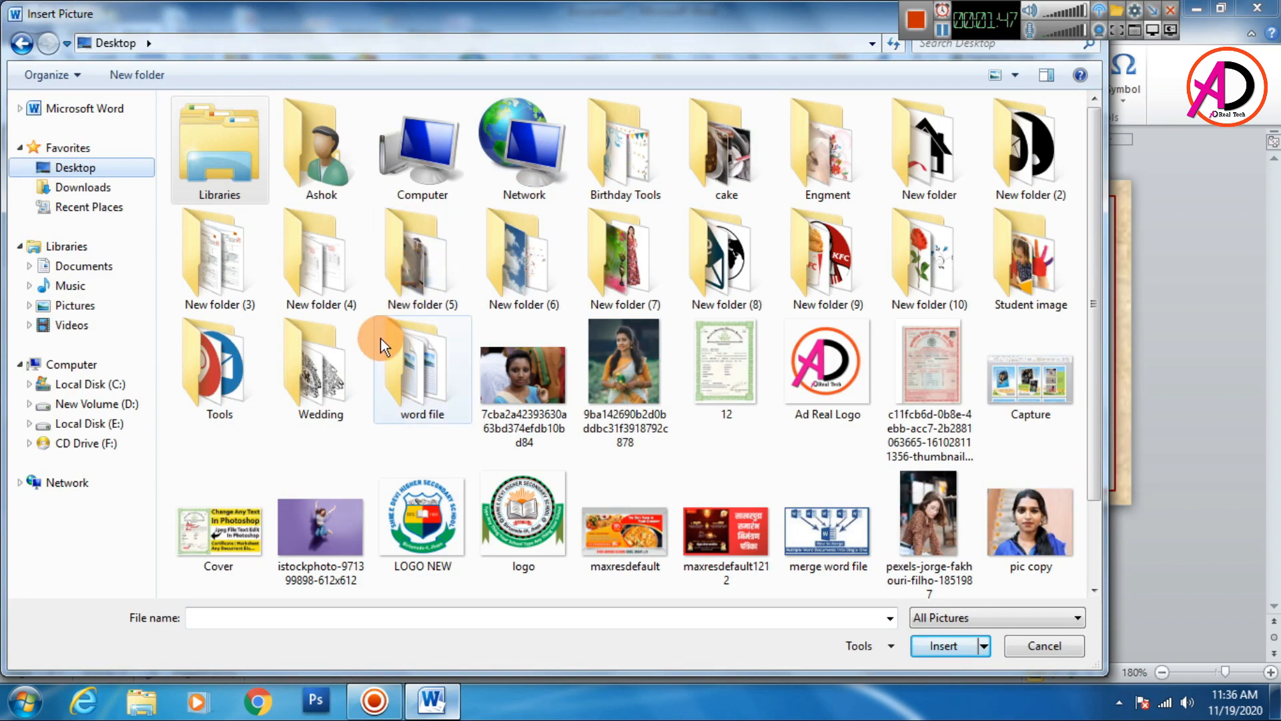
double_click(844, 146)
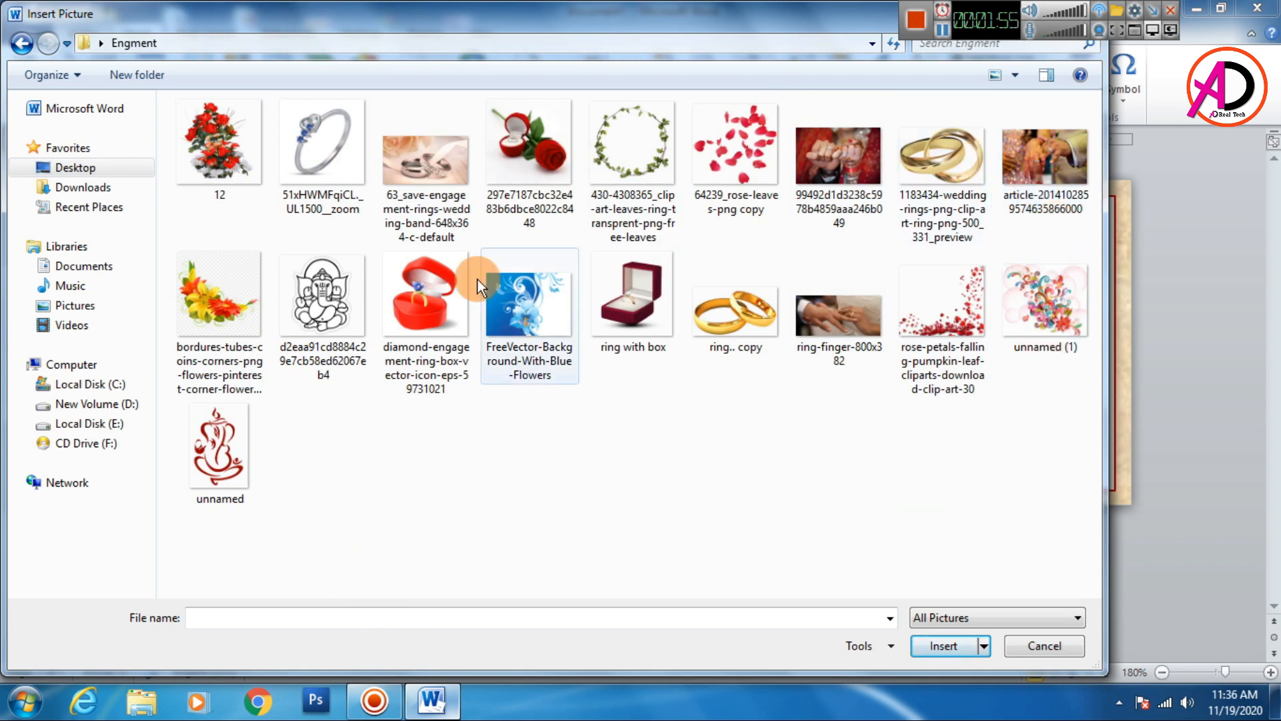
click(431, 175)
click(944, 646)
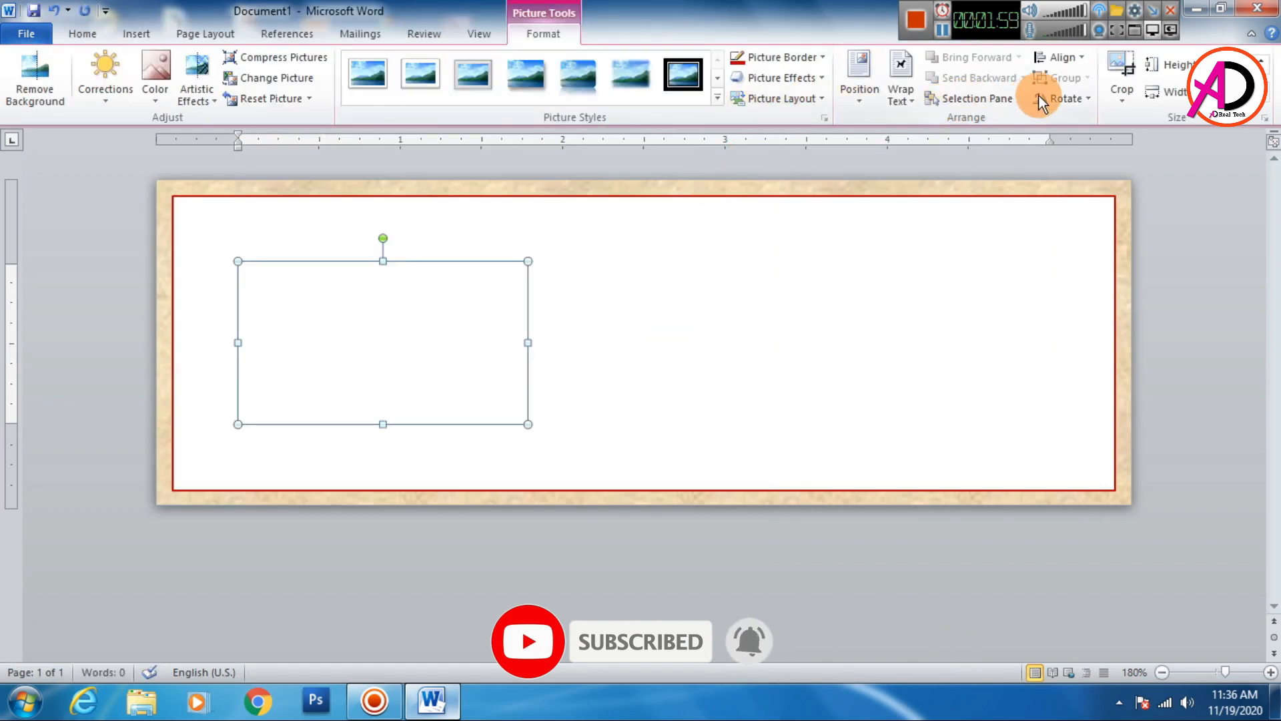
- Set the picture's text wrapping to In Front of Text and move it toward the card's centre
click(902, 94)
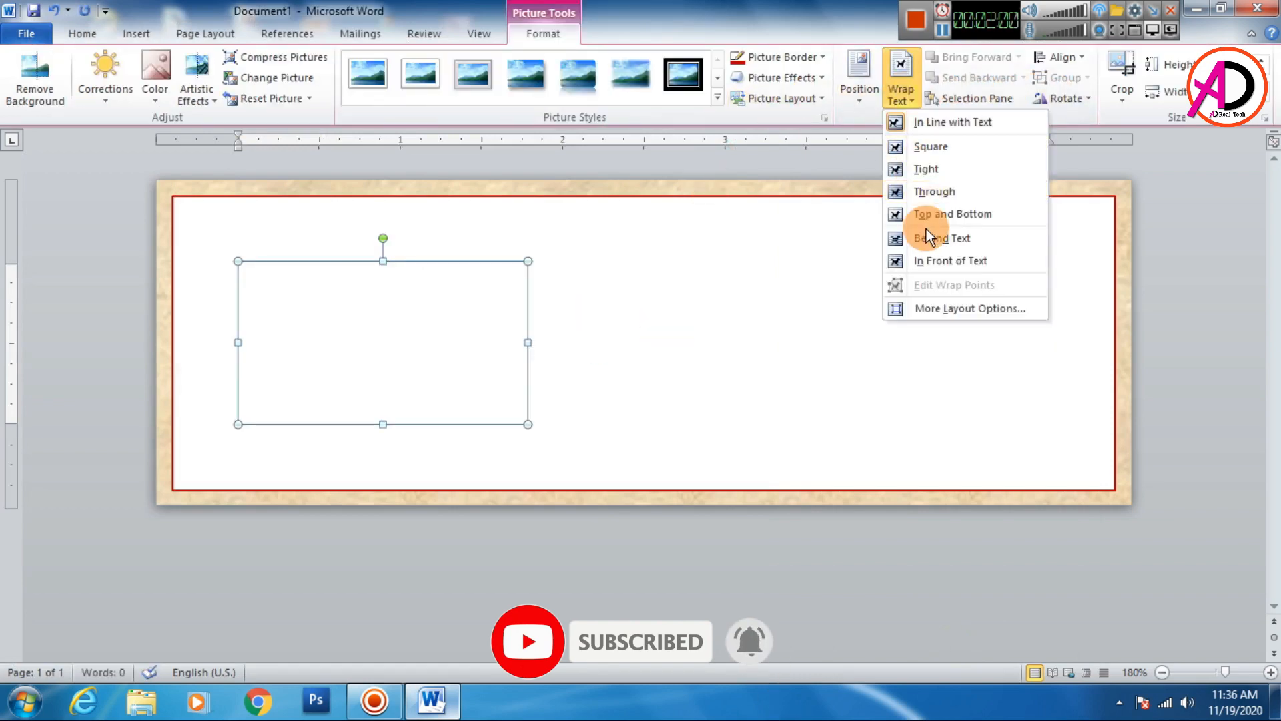
click(948, 260)
drag(487, 321, 613, 331)
- Give the picture soft edges of 29 pt in the Format Picture dialog
right_click(612, 331)
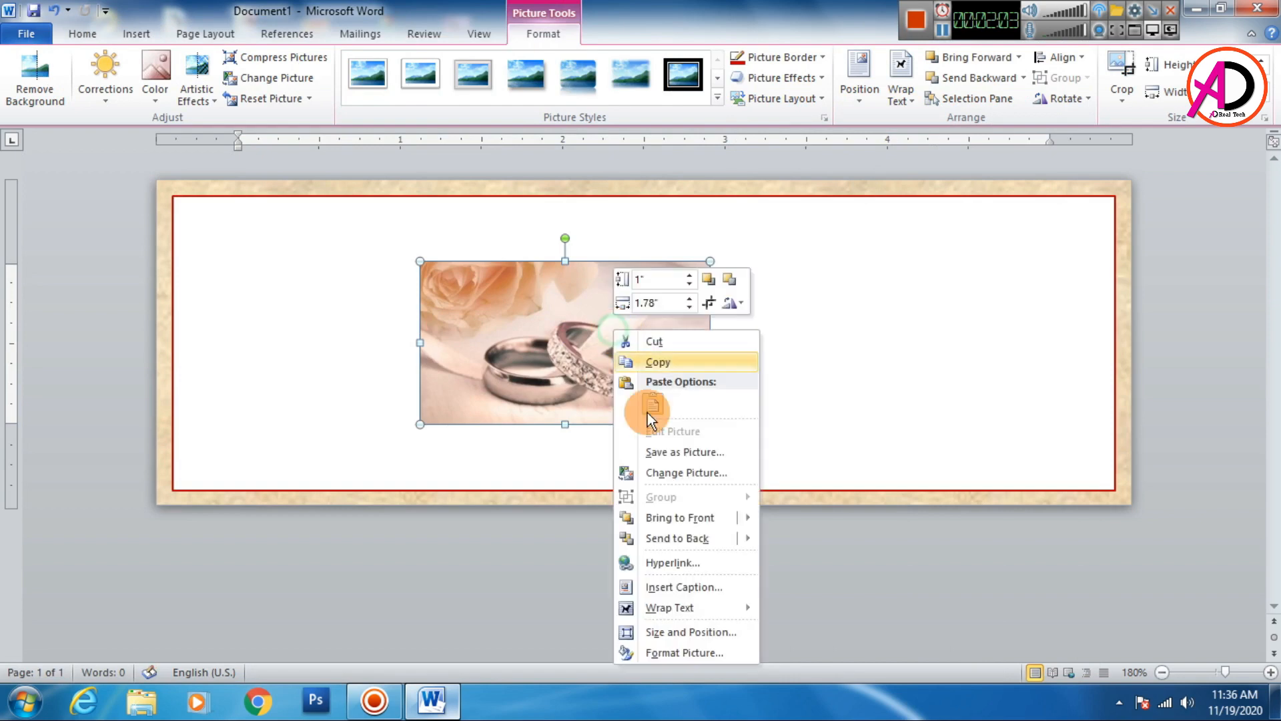
click(690, 651)
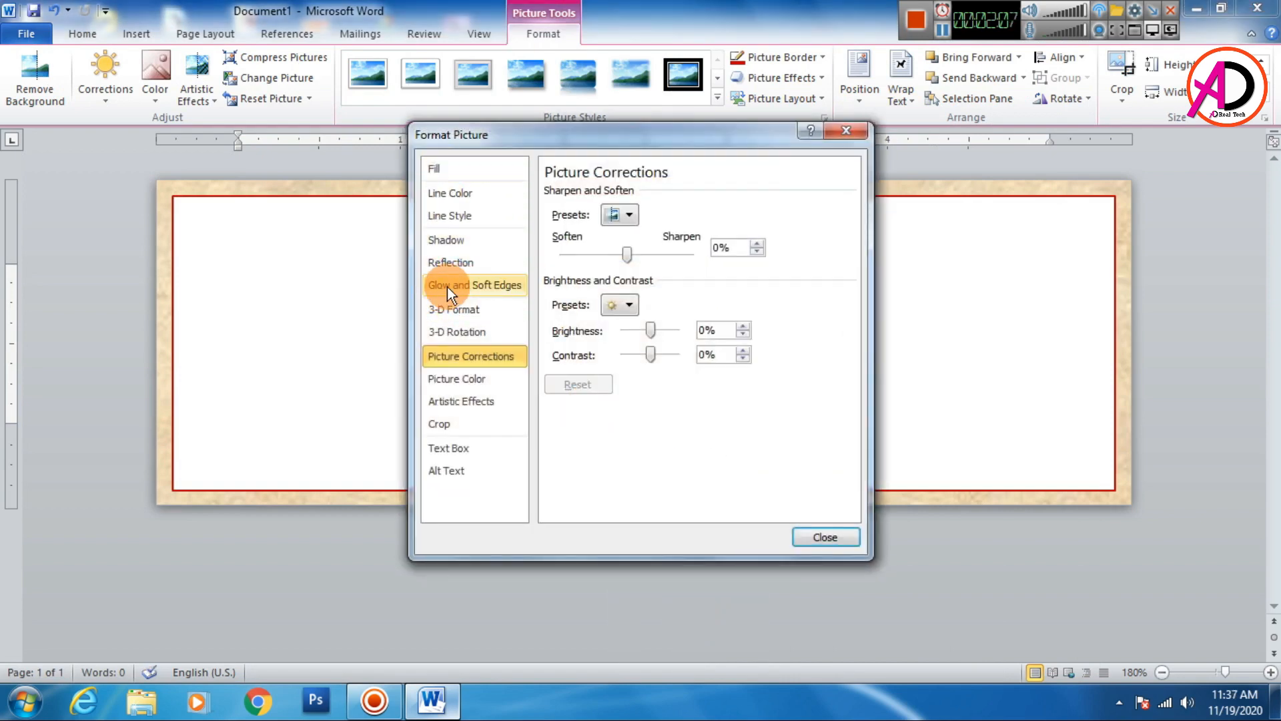
click(483, 289)
drag(601, 137, 178, 160)
drag(211, 387, 221, 383)
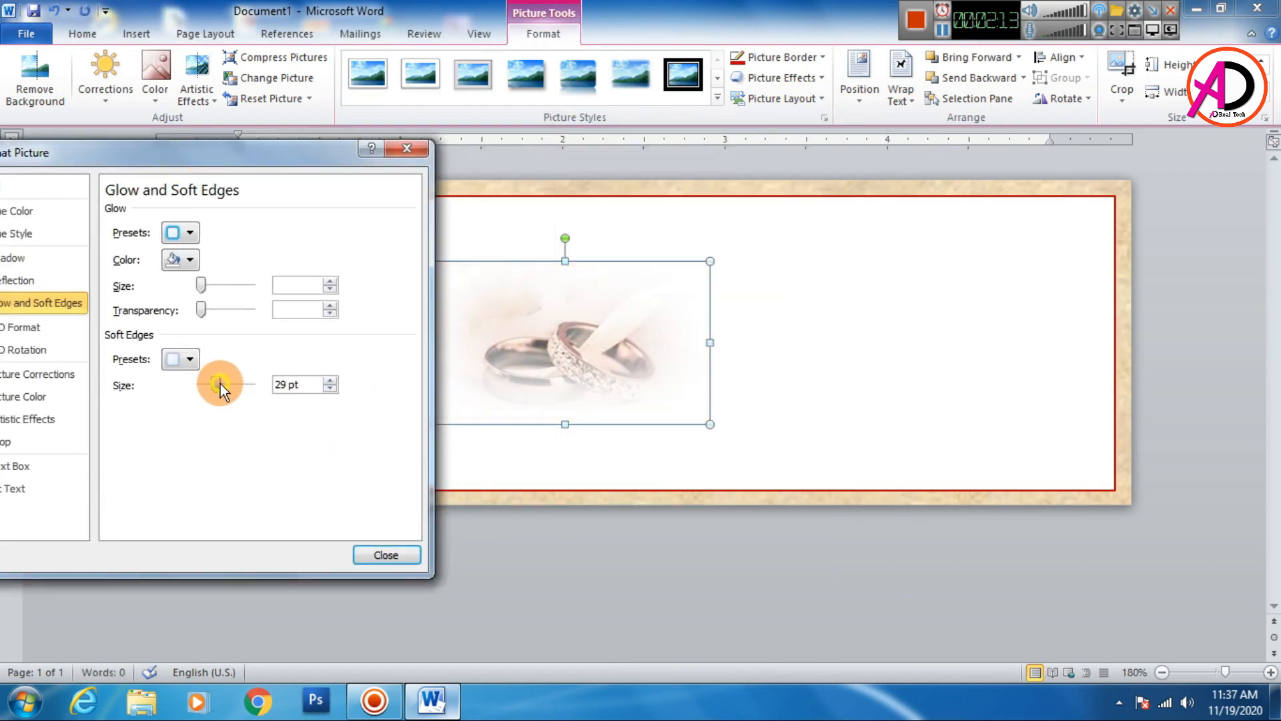
drag(251, 160, 217, 152)
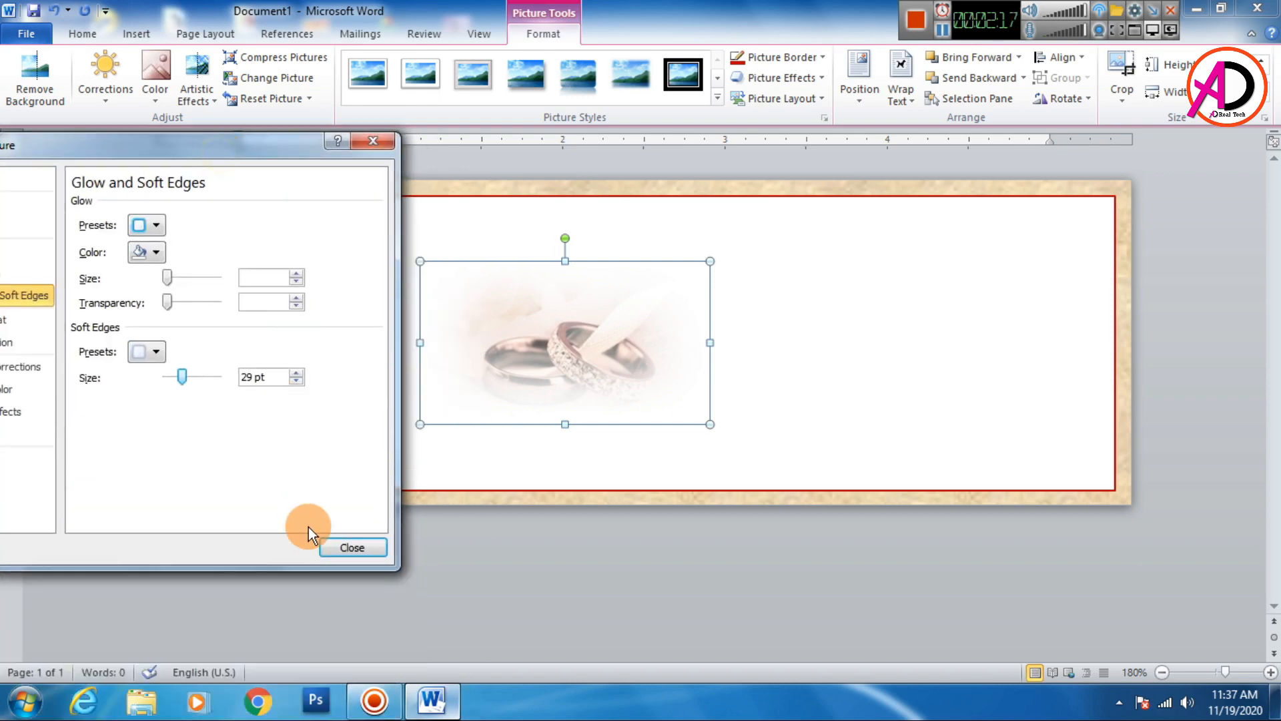
click(351, 546)
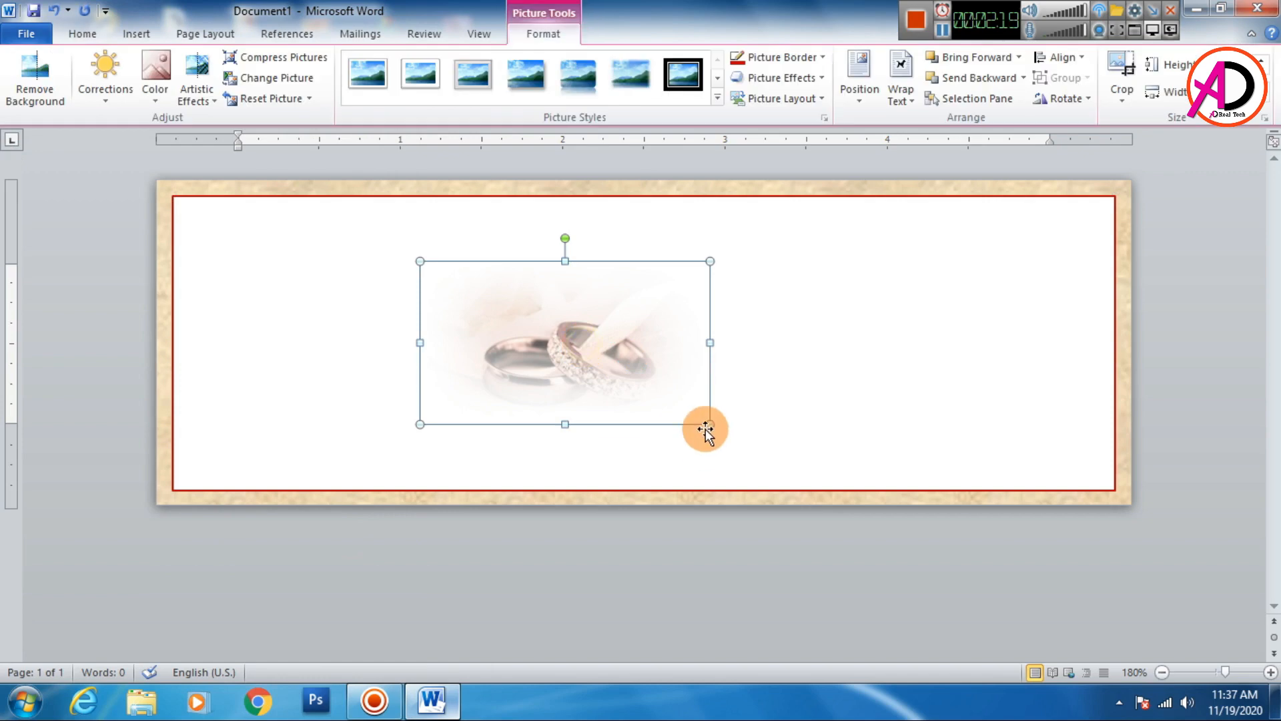
- Enlarge the picture from its corner and nudge it slightly to the right
drag(708, 424, 774, 445)
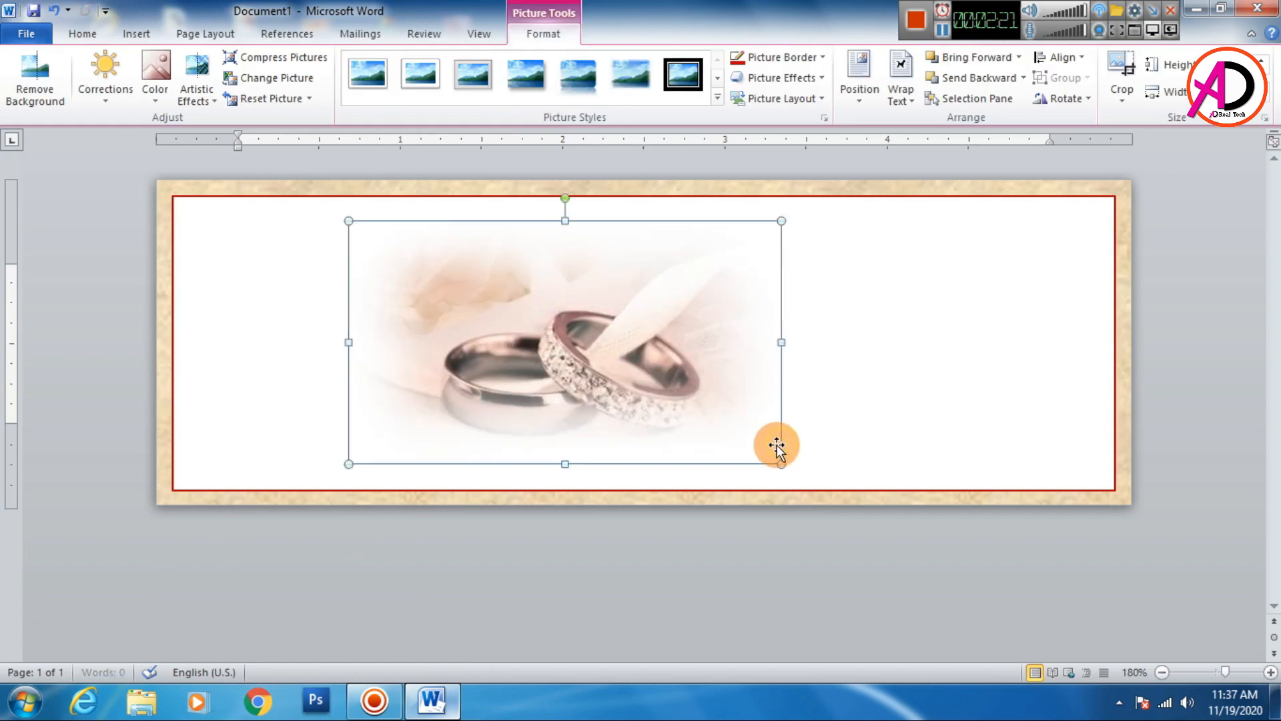
drag(668, 376, 676, 375)
click(736, 602)
- Increase the picture's soft edges size to 41 pt
click(630, 388)
right_click(632, 385)
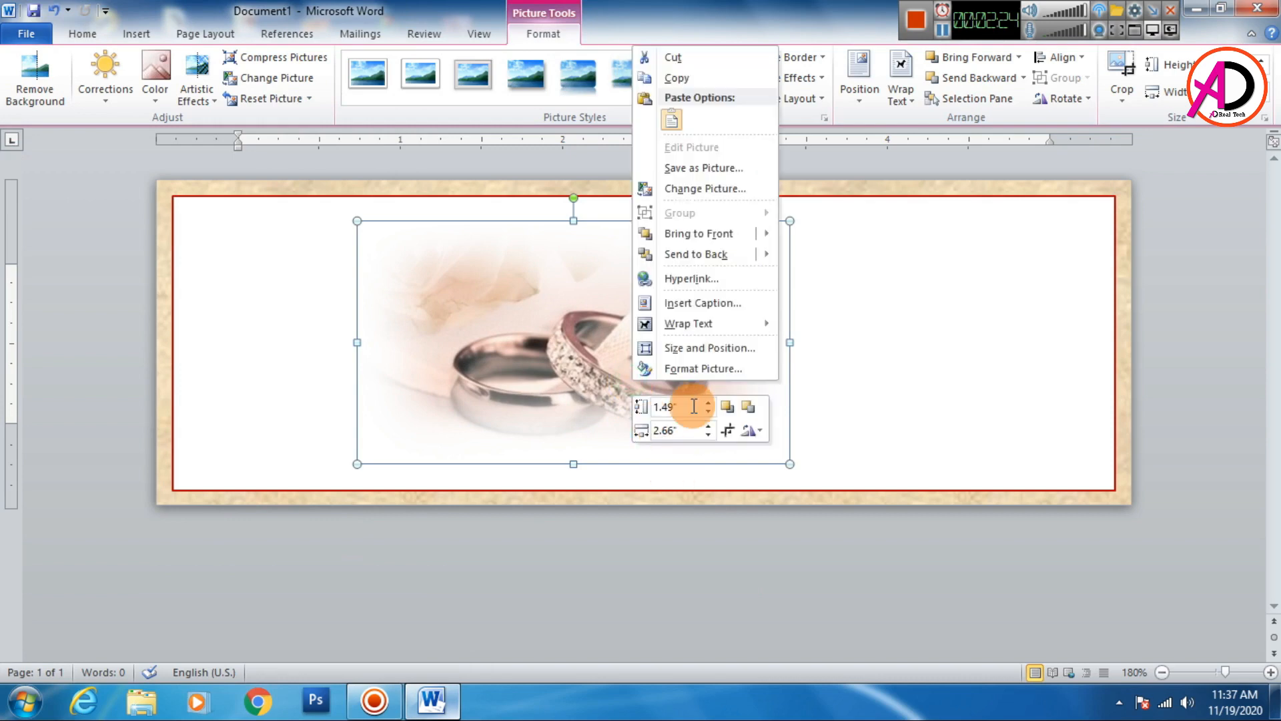
click(695, 369)
drag(257, 142, 367, 142)
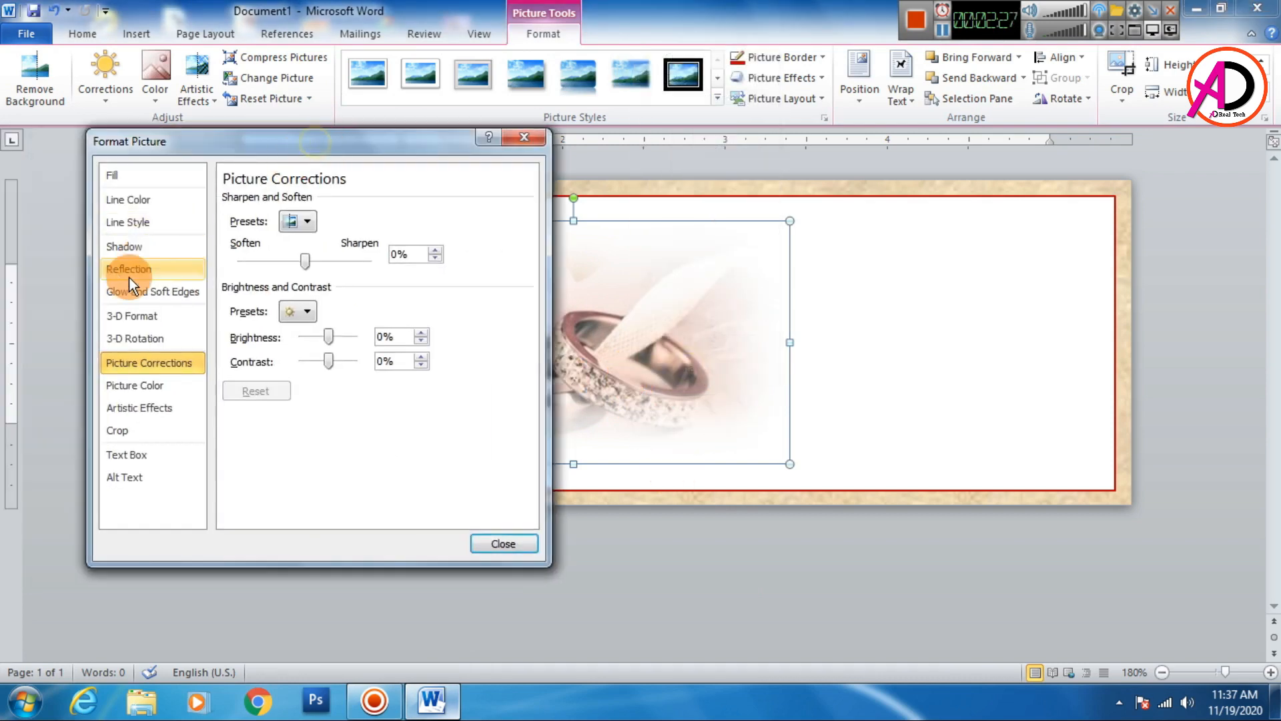
click(153, 293)
drag(334, 375, 341, 375)
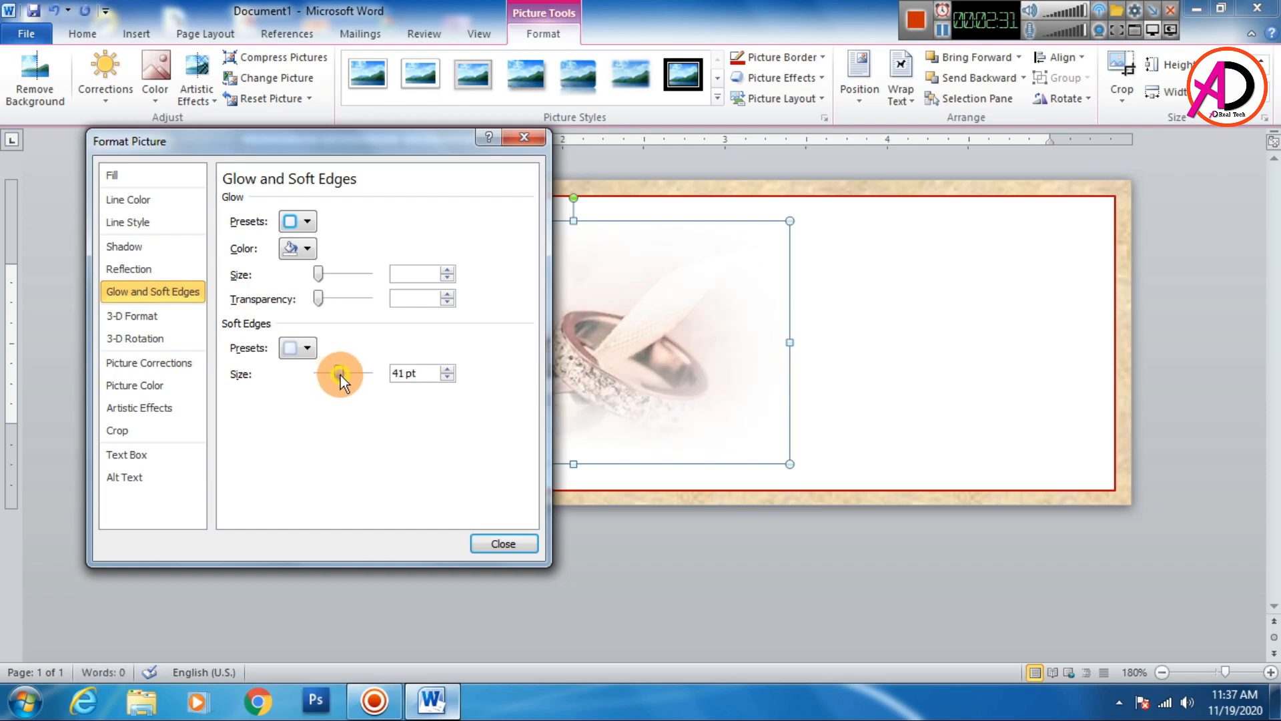
drag(341, 137, 271, 163)
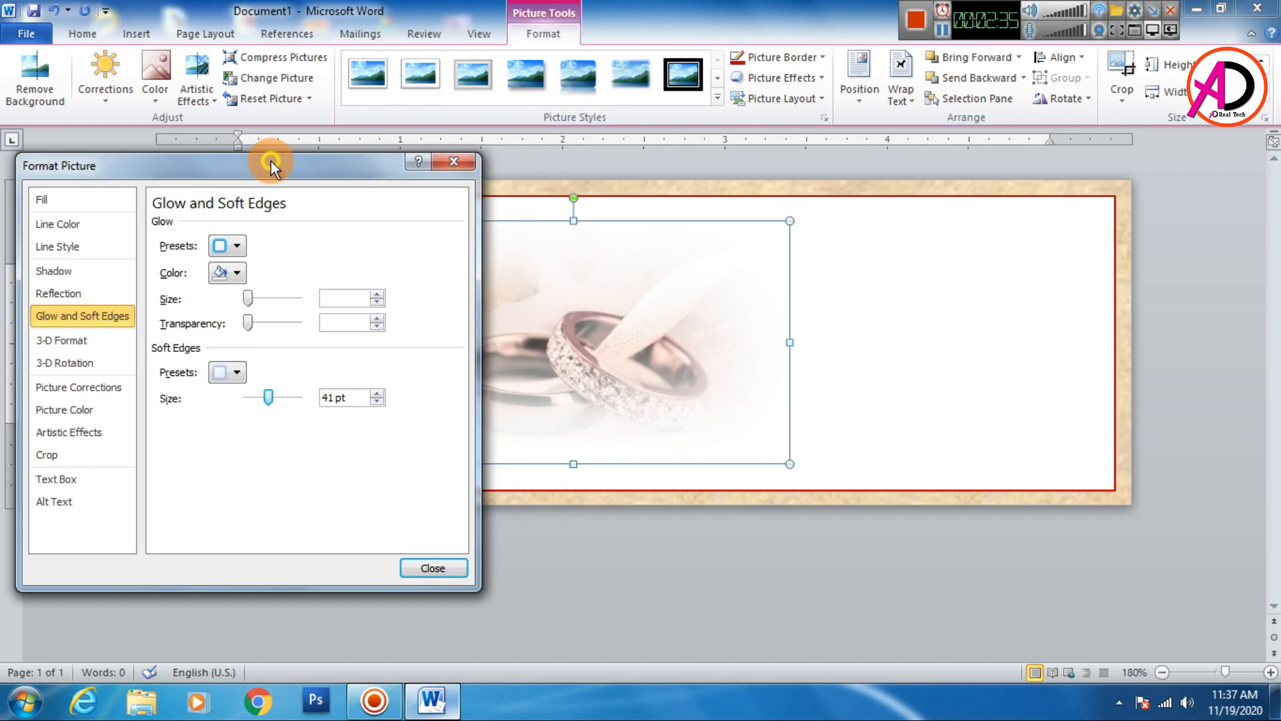
click(435, 568)
- Shrink the picture slightly and set its soft edges size to 38 pt
drag(789, 463, 772, 454)
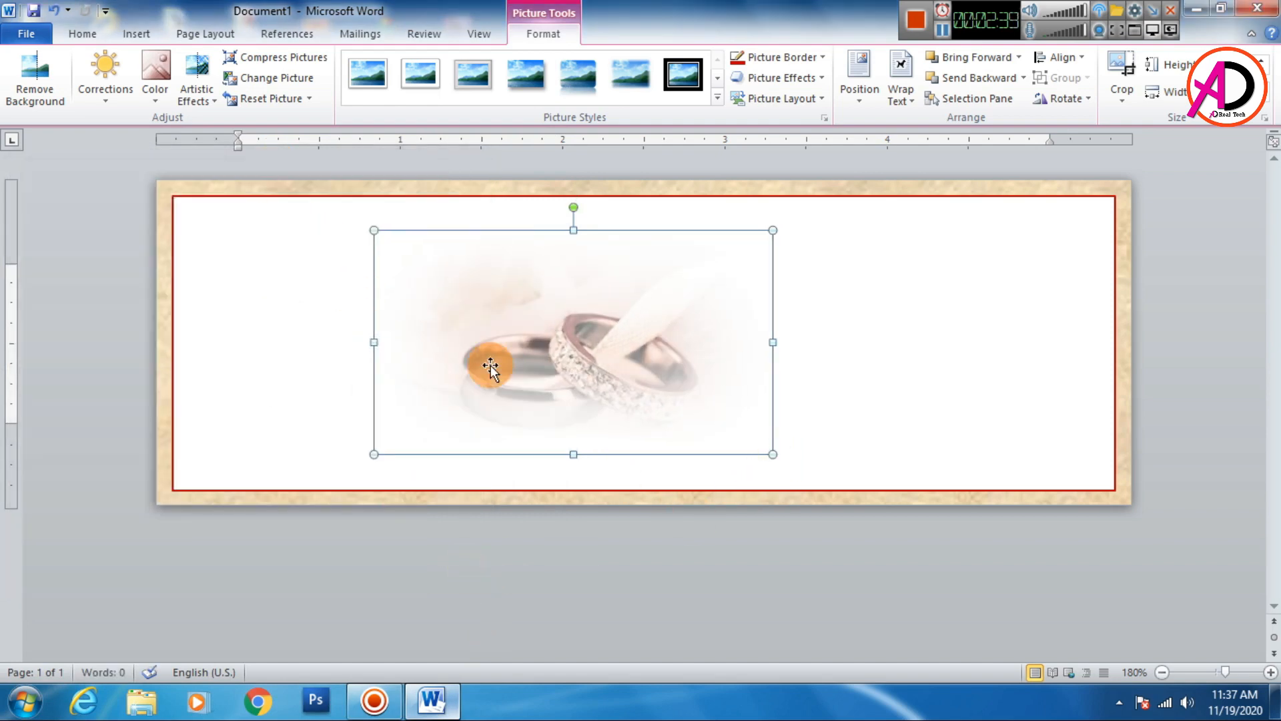
right_click(661, 370)
click(714, 350)
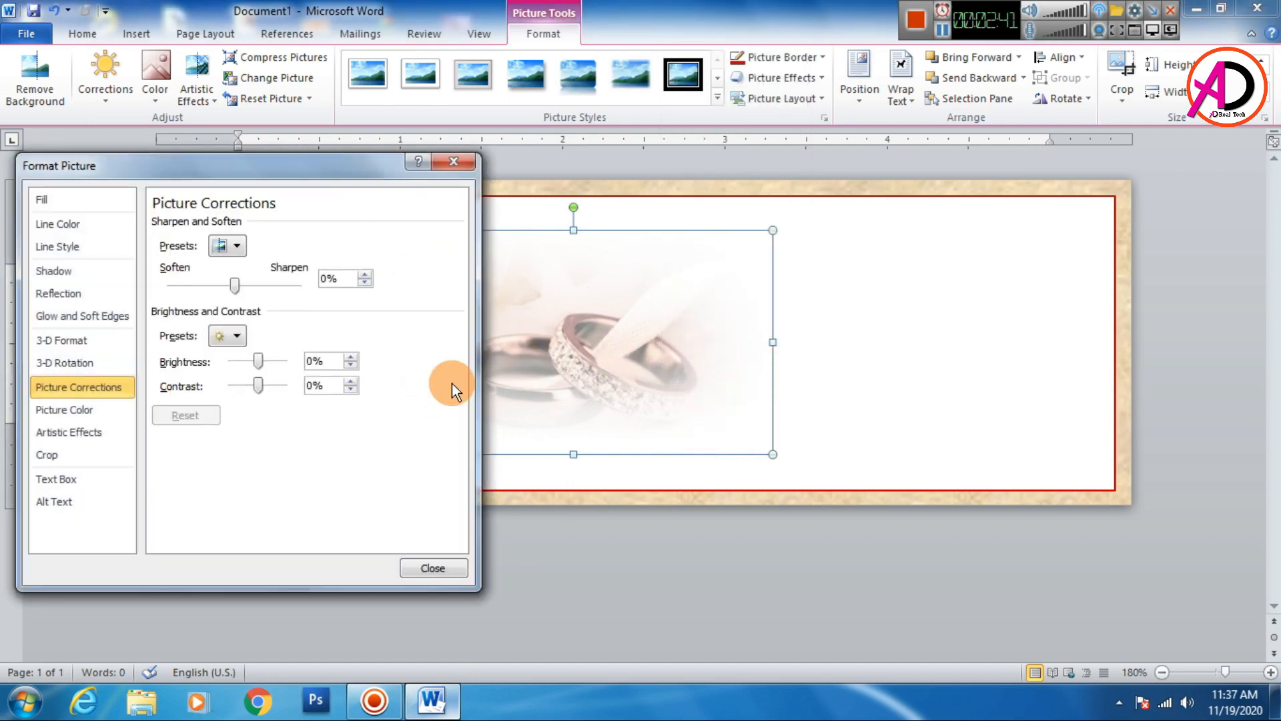
click(114, 311)
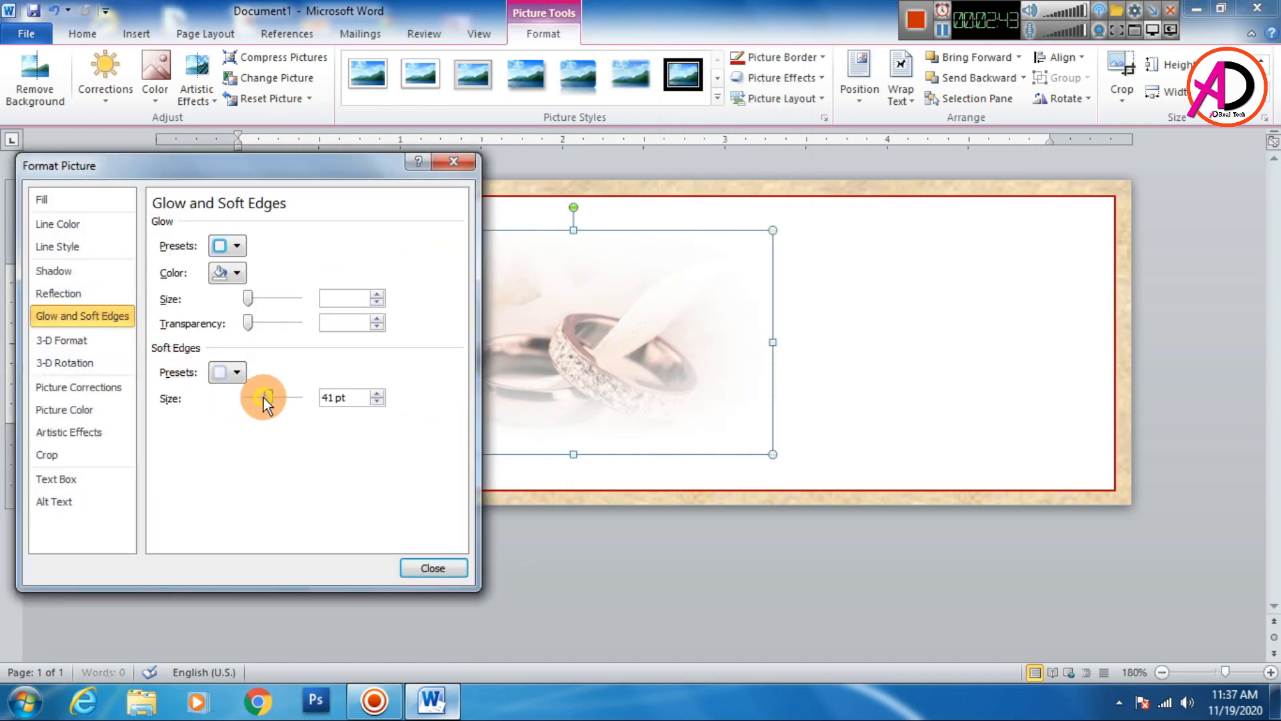
drag(263, 398, 257, 398)
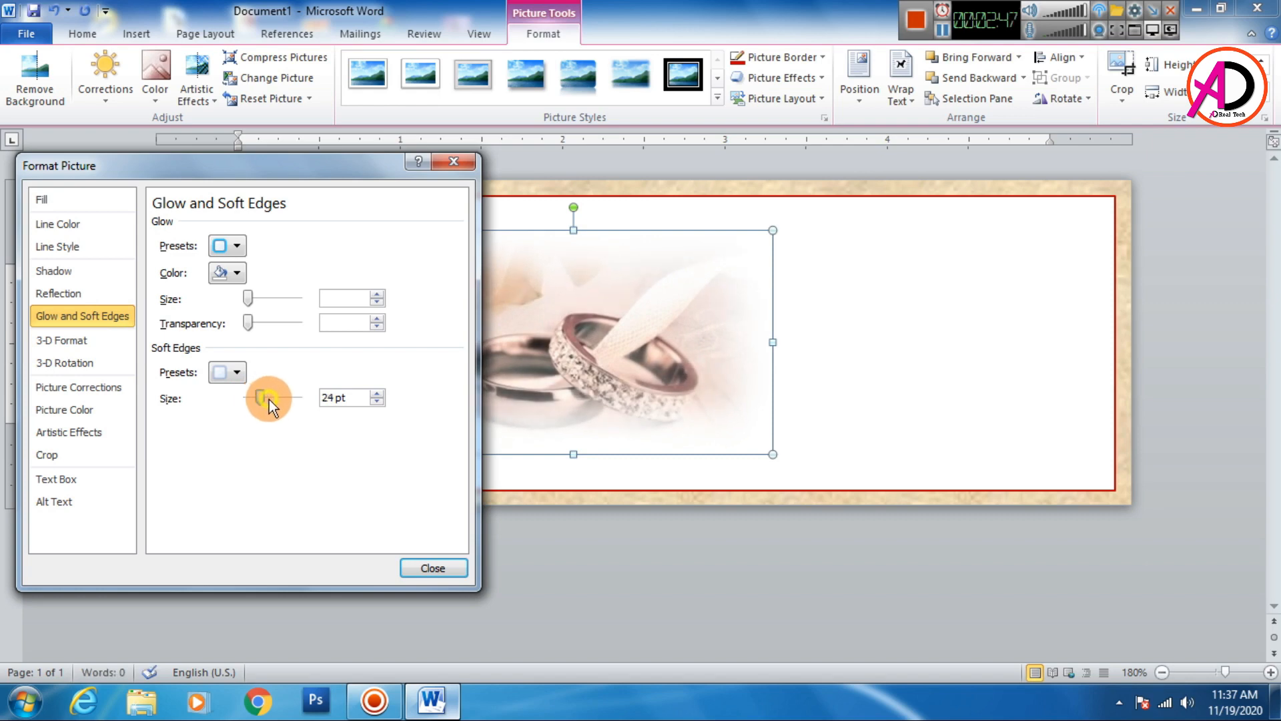
drag(266, 398, 268, 398)
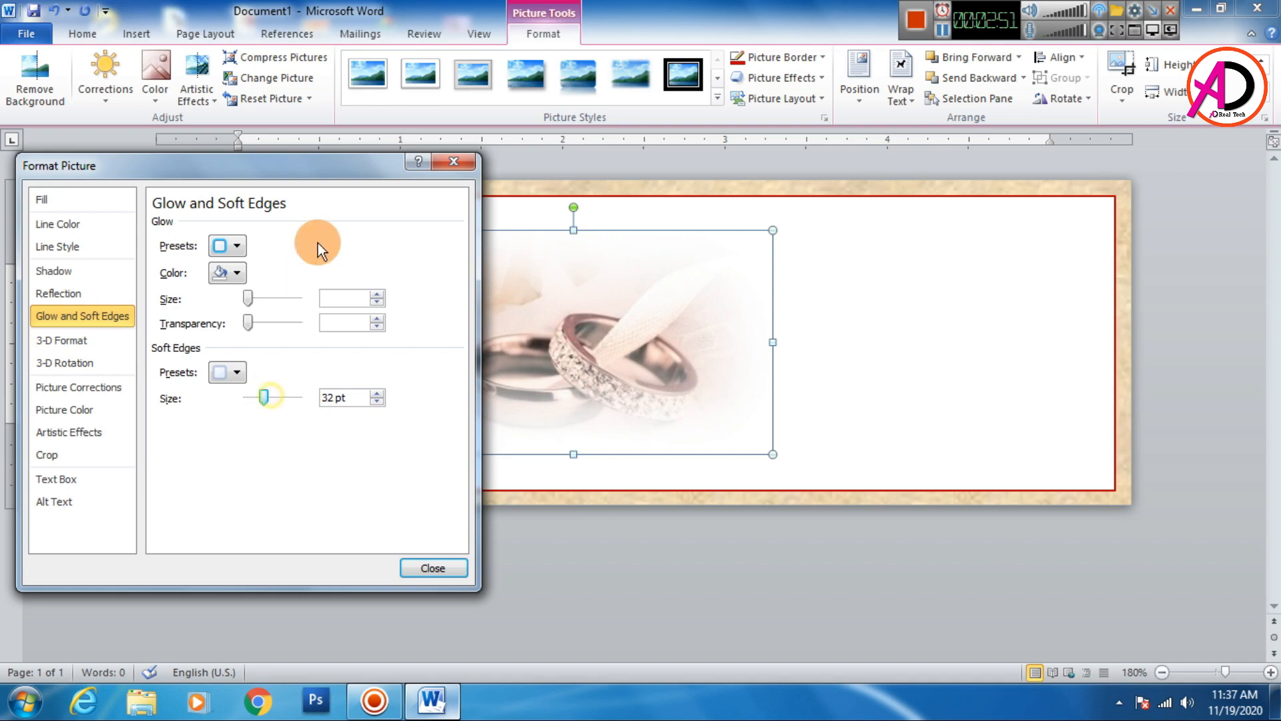
drag(314, 166, 292, 344)
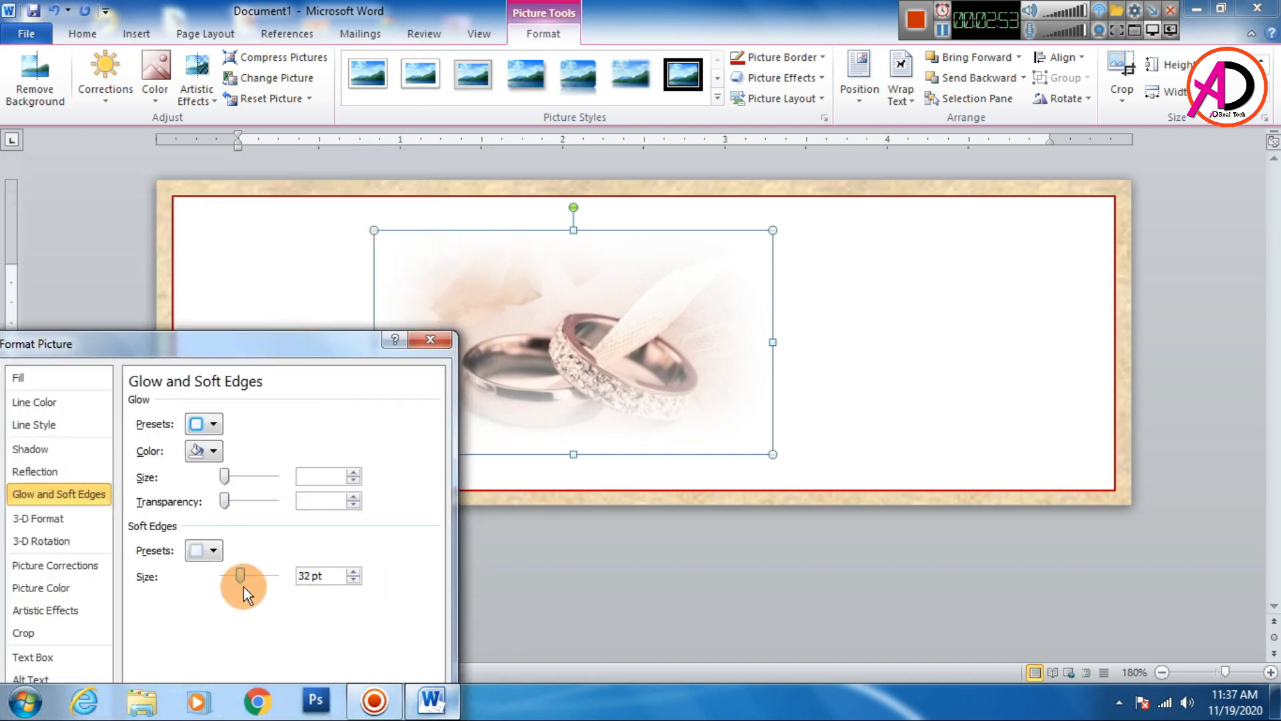
double_click(311, 576)
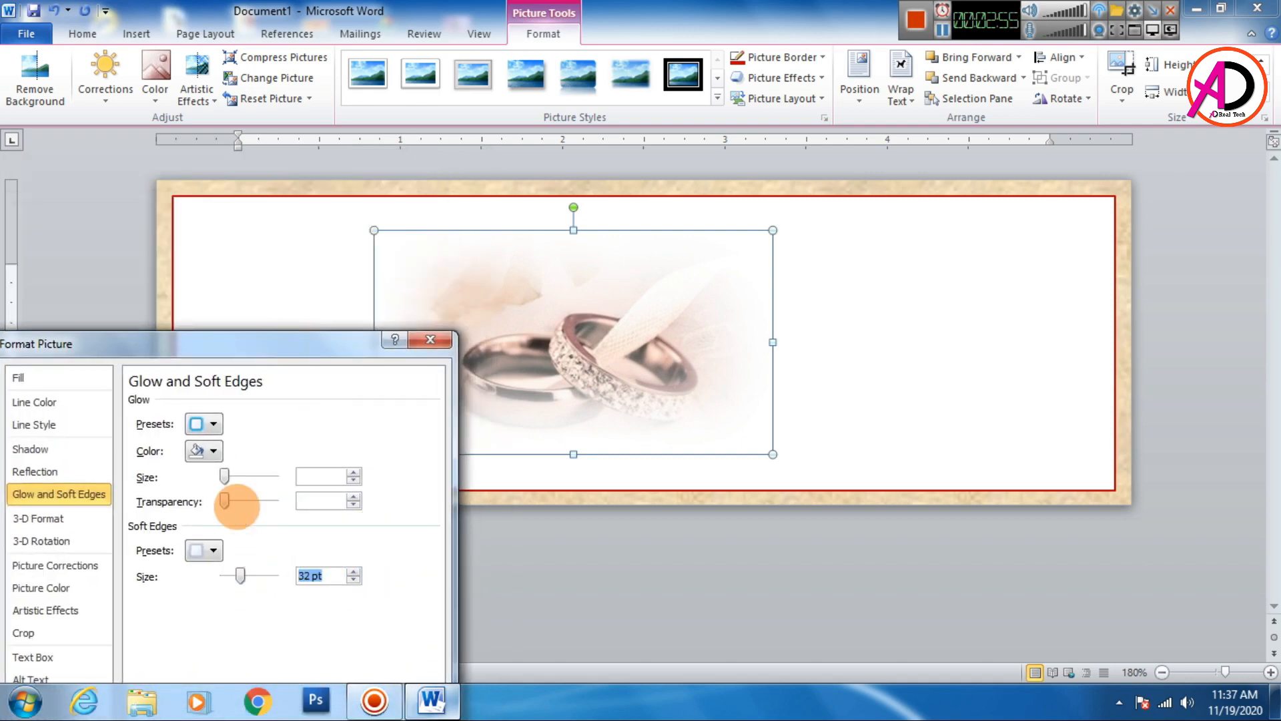
text(40)
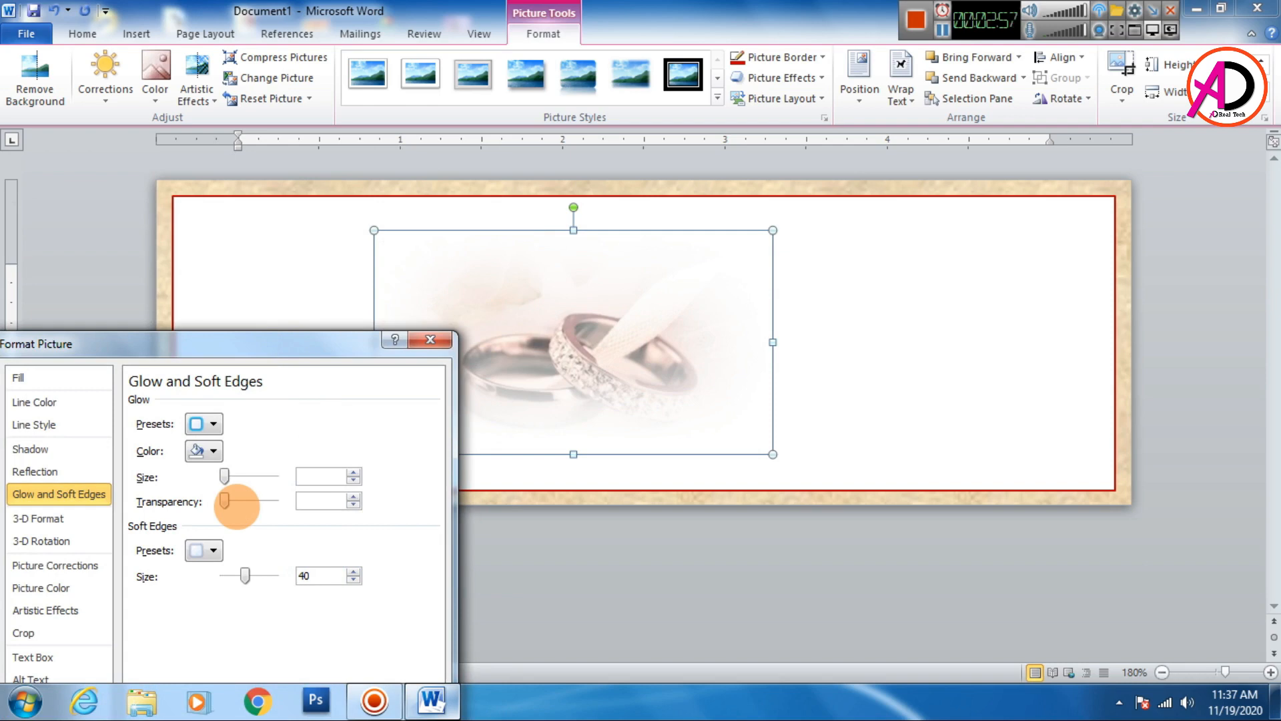
key(BackSpace)
text(38)
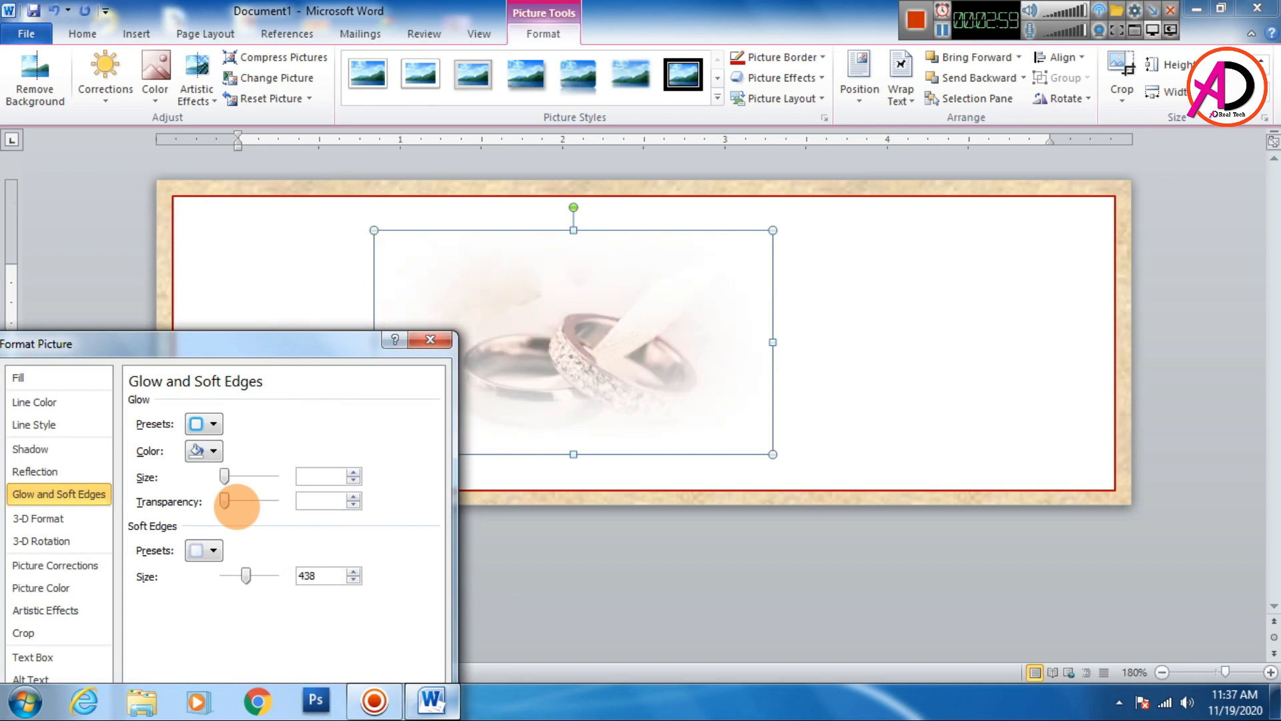
key(BackSpace)
key(BackSpace)
key(BackSpace)
text(38)
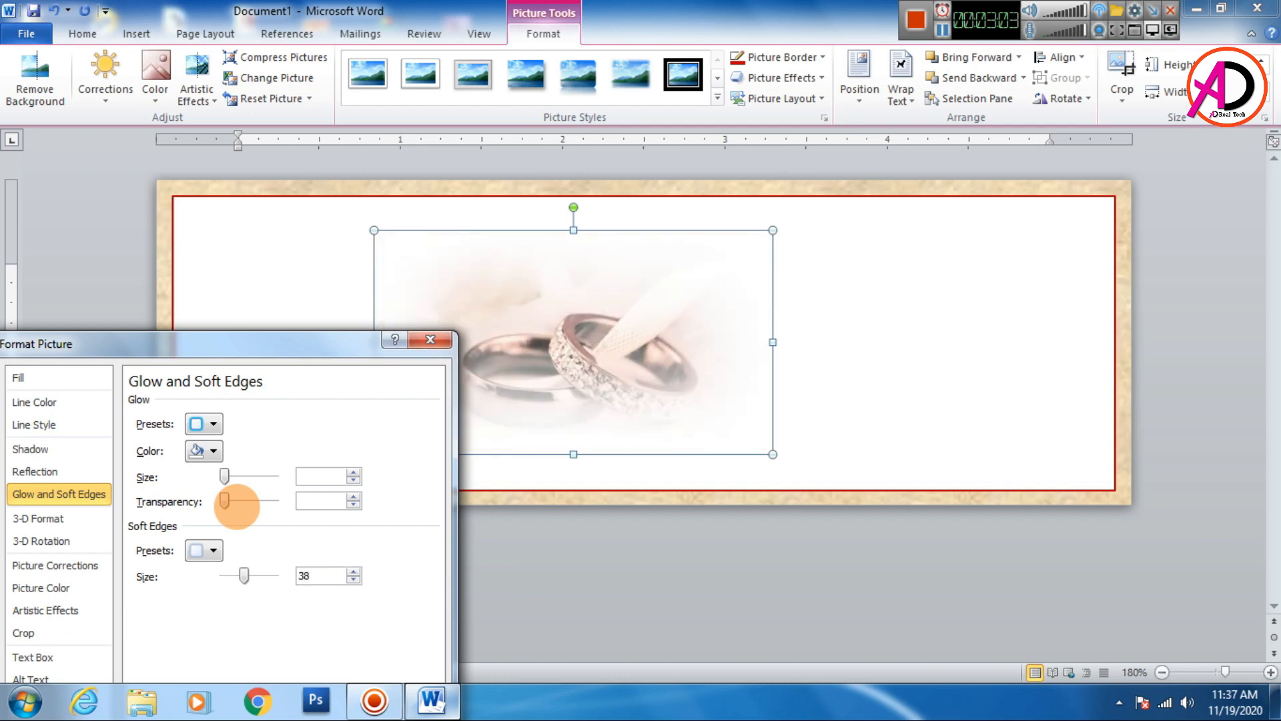
key(Return)
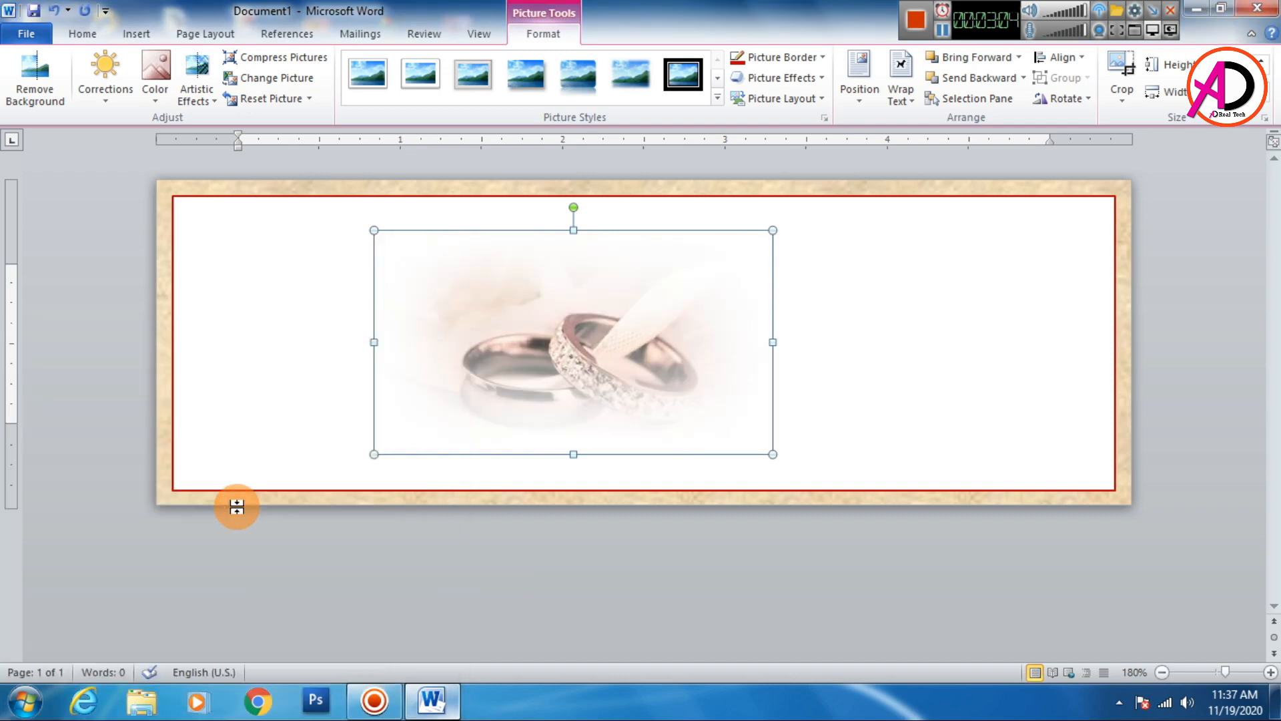
- Enlarge the picture from its lower-right corner so it fills more of the card
click(860, 423)
click(792, 586)
click(572, 363)
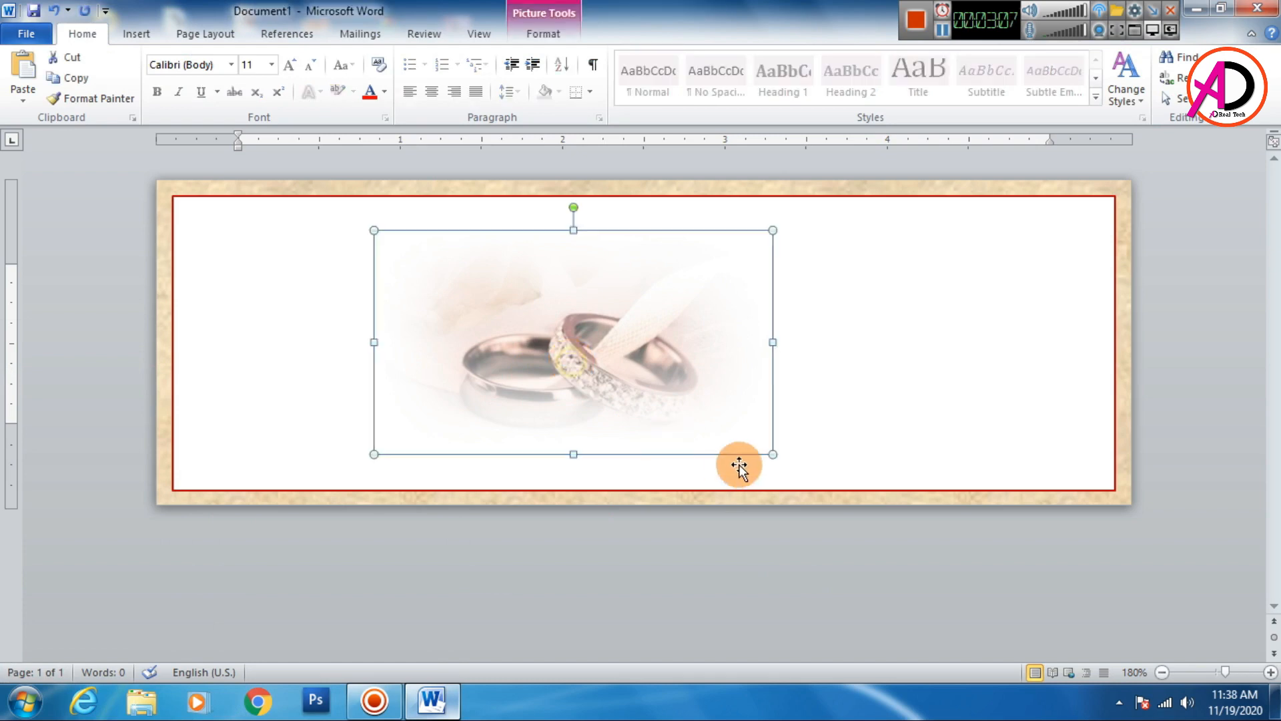
drag(773, 453, 819, 473)
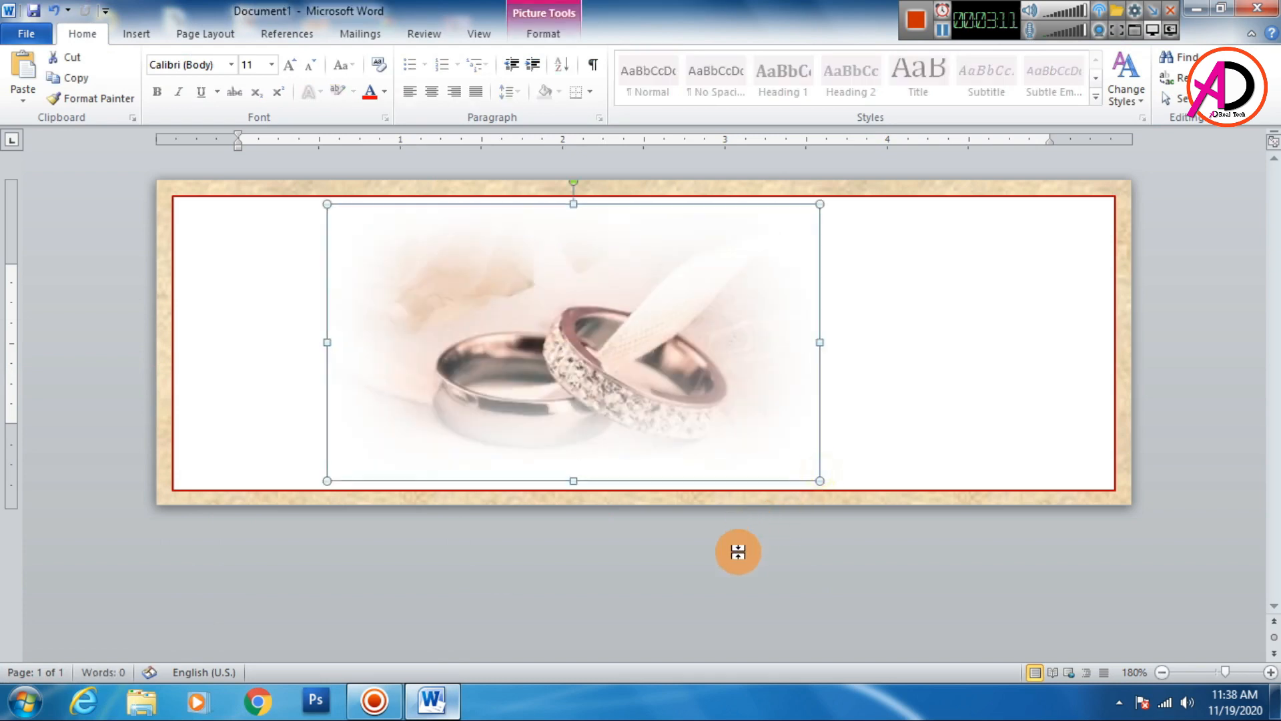
click(767, 580)
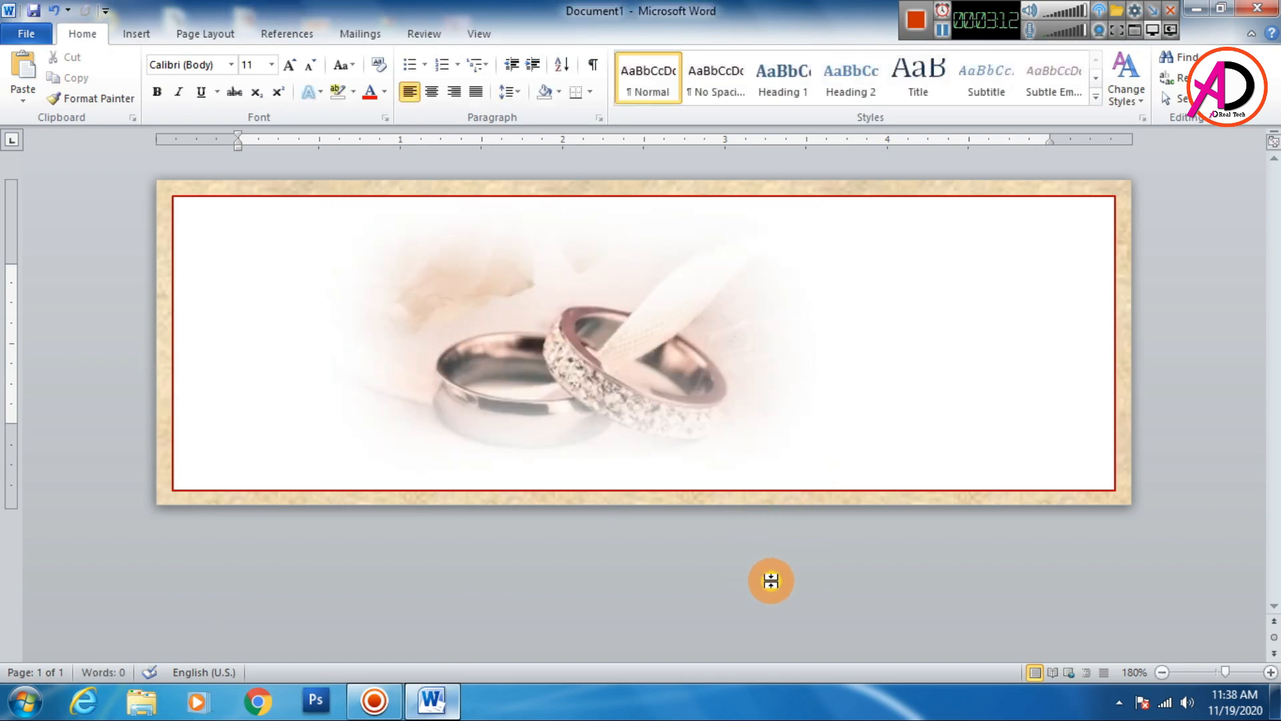
- Increase the picture's soft edges size slightly in the Format Picture dialog
right_click(658, 386)
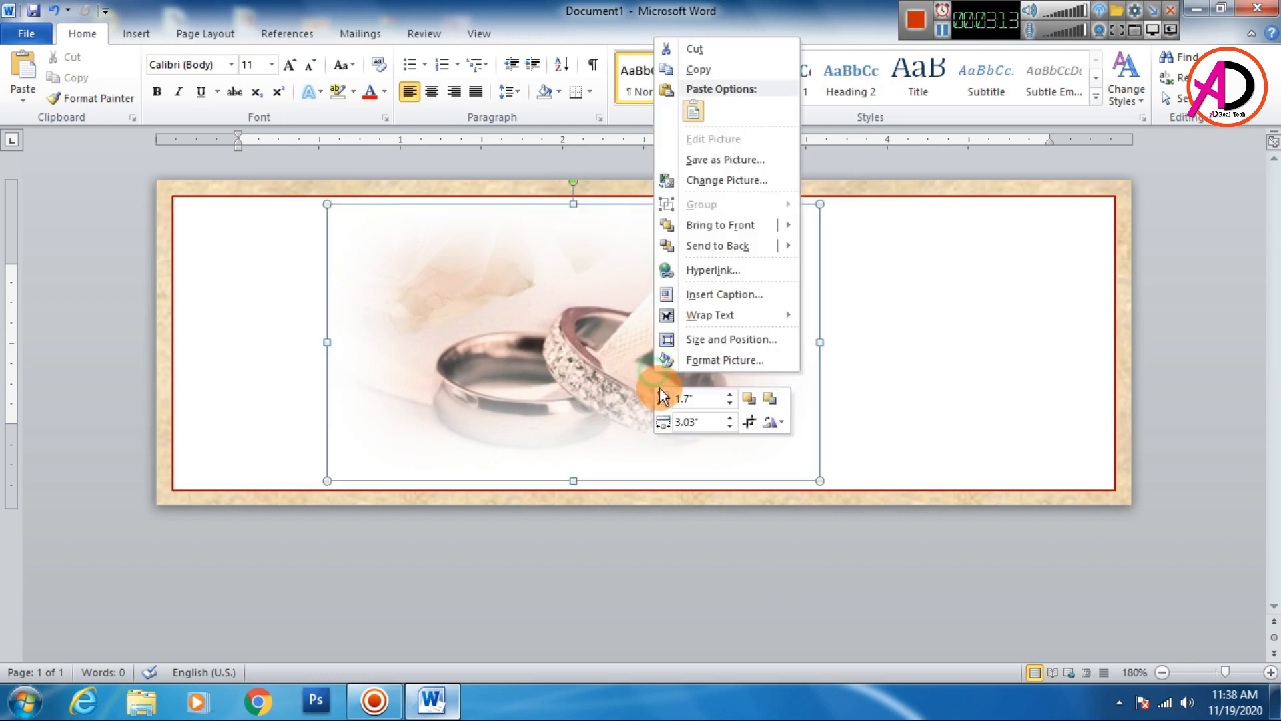
click(738, 360)
drag(295, 351, 407, 212)
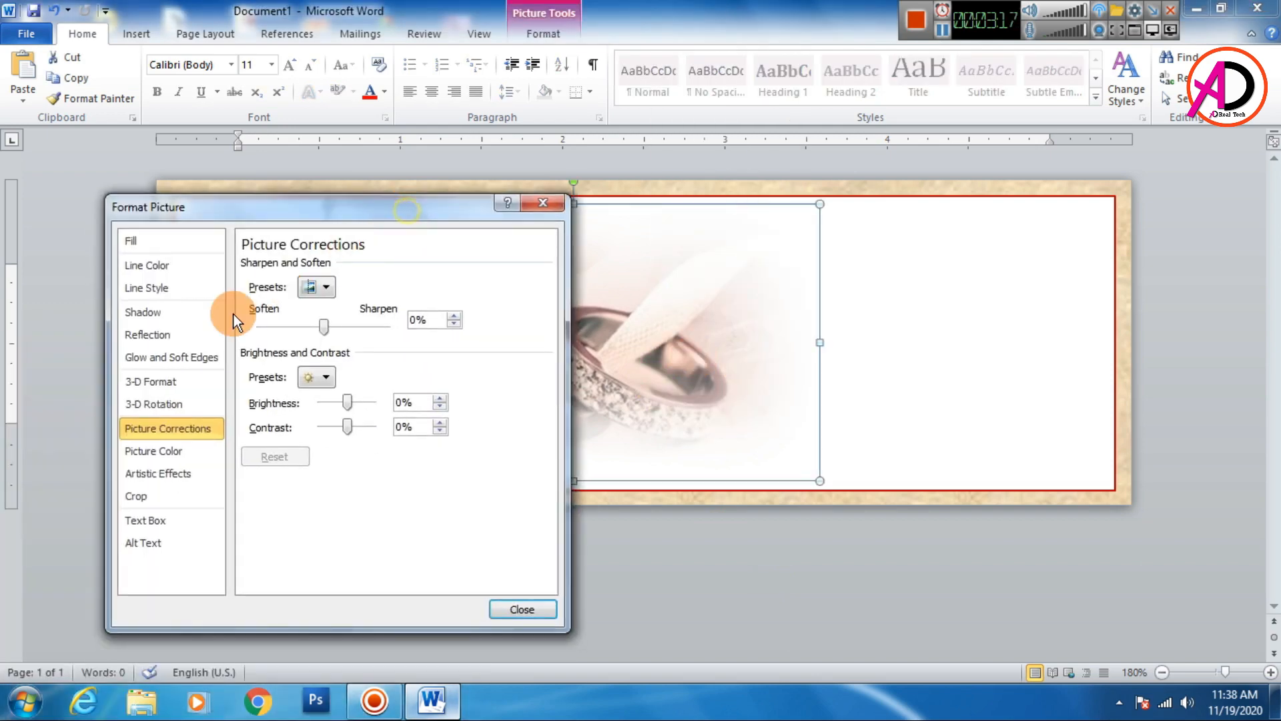
click(190, 357)
drag(355, 440, 363, 443)
click(522, 609)
click(628, 581)
click(463, 291)
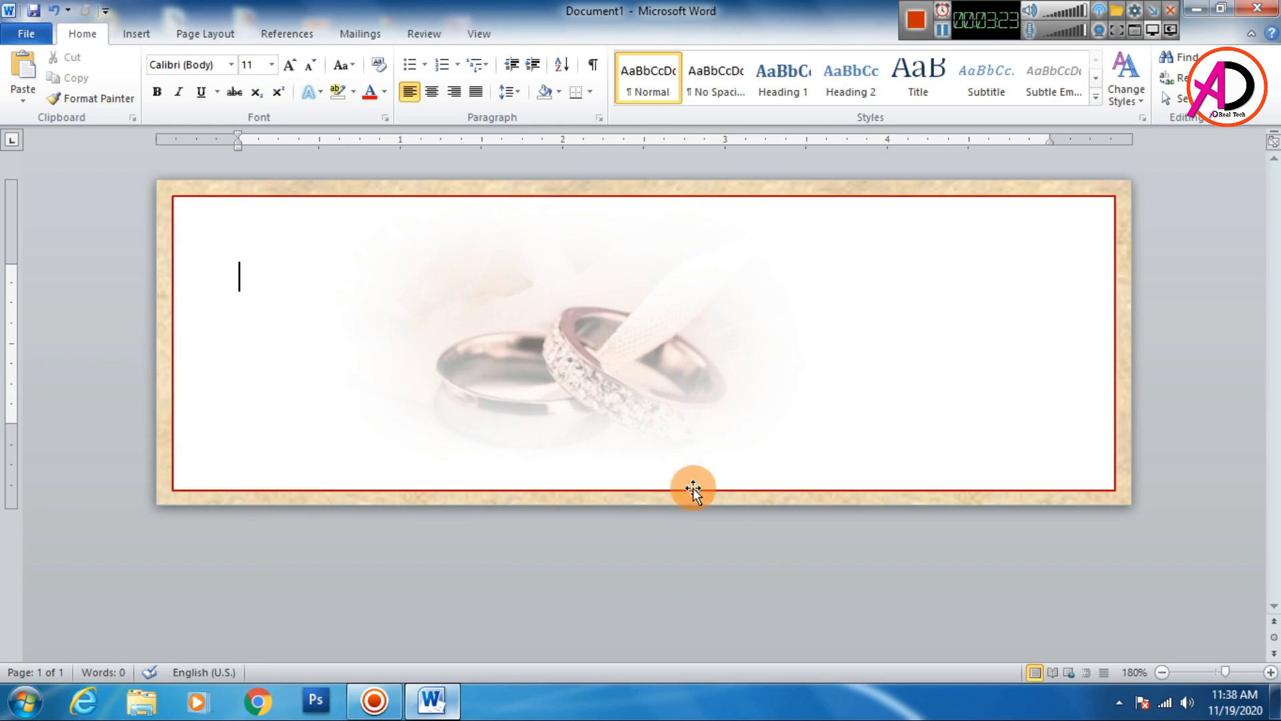
- Insert the Ganesha picture named unnamed and set its text wrapping to In Front of Text
click(146, 31)
click(195, 73)
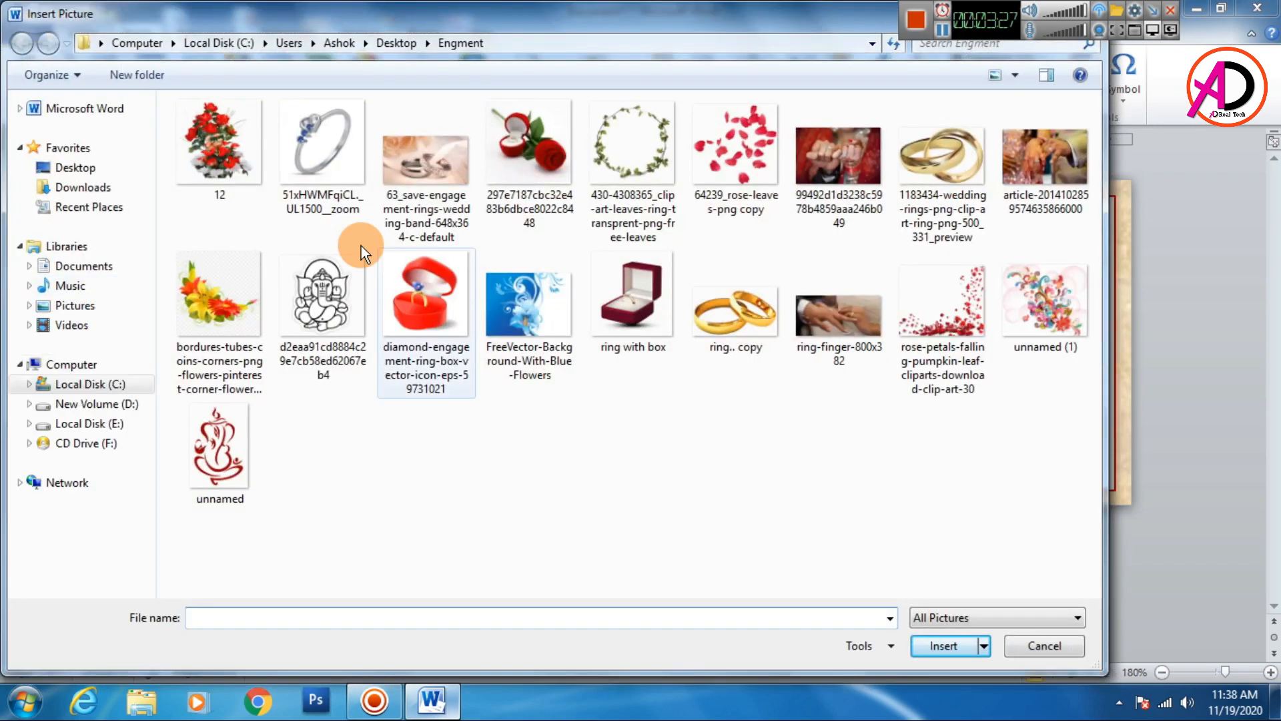
click(225, 434)
click(937, 646)
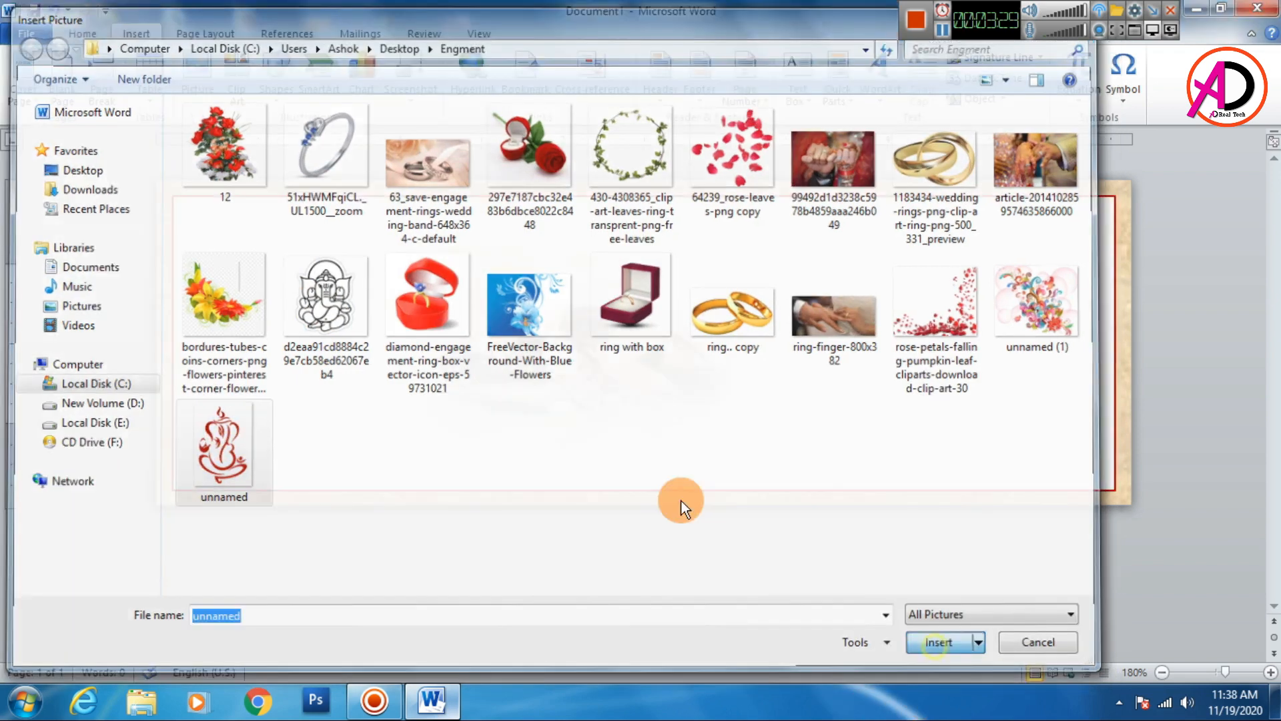
click(899, 99)
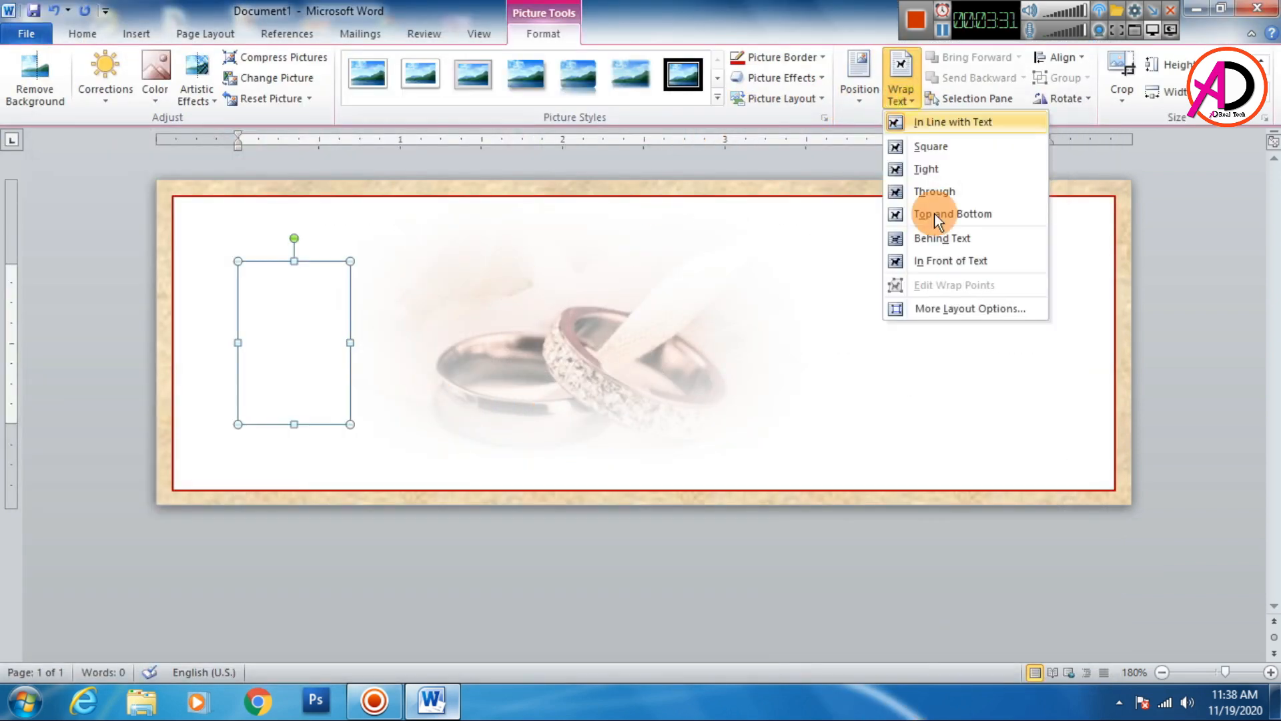
click(942, 257)
- Move and shrink the Ganesha picture so it sits near the card's upper-left corner
drag(294, 348, 286, 319)
drag(339, 233, 329, 251)
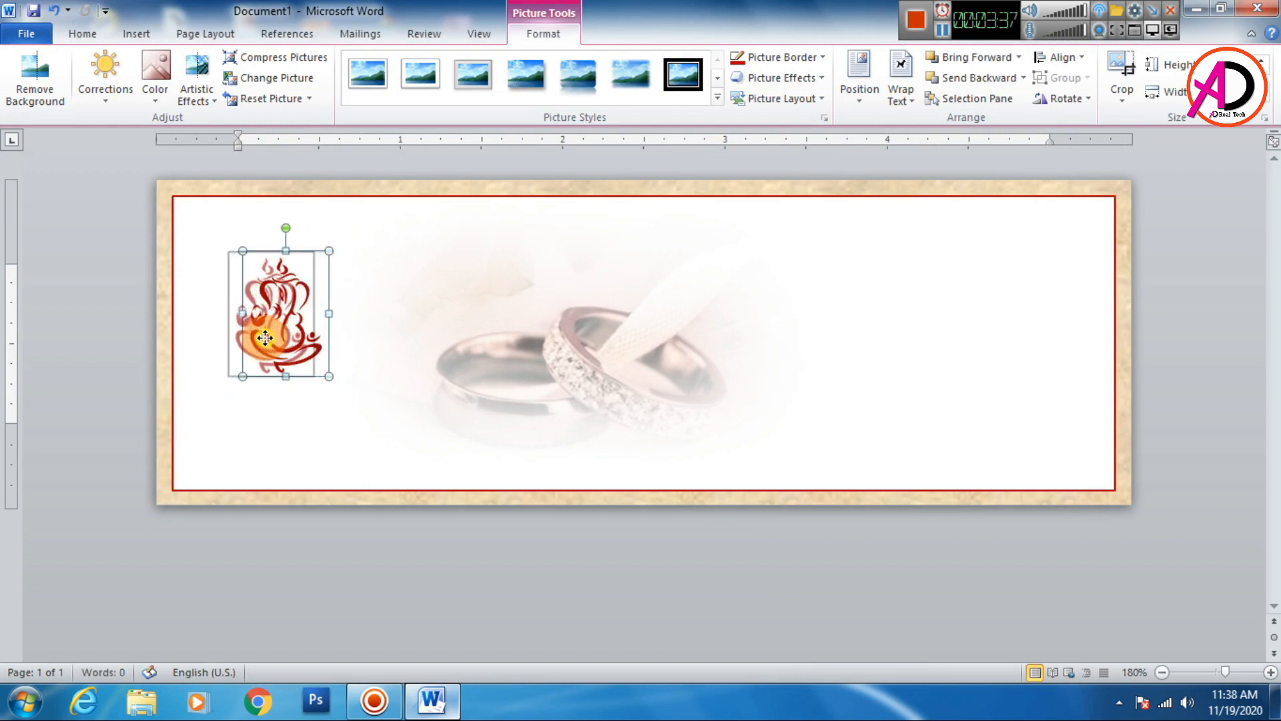
click(329, 560)
mouse_move(272, 345)
mouse_down()
mouse_move(261, 346)
mouse_move(274, 360)
mouse_up()
click(375, 542)
click(367, 572)
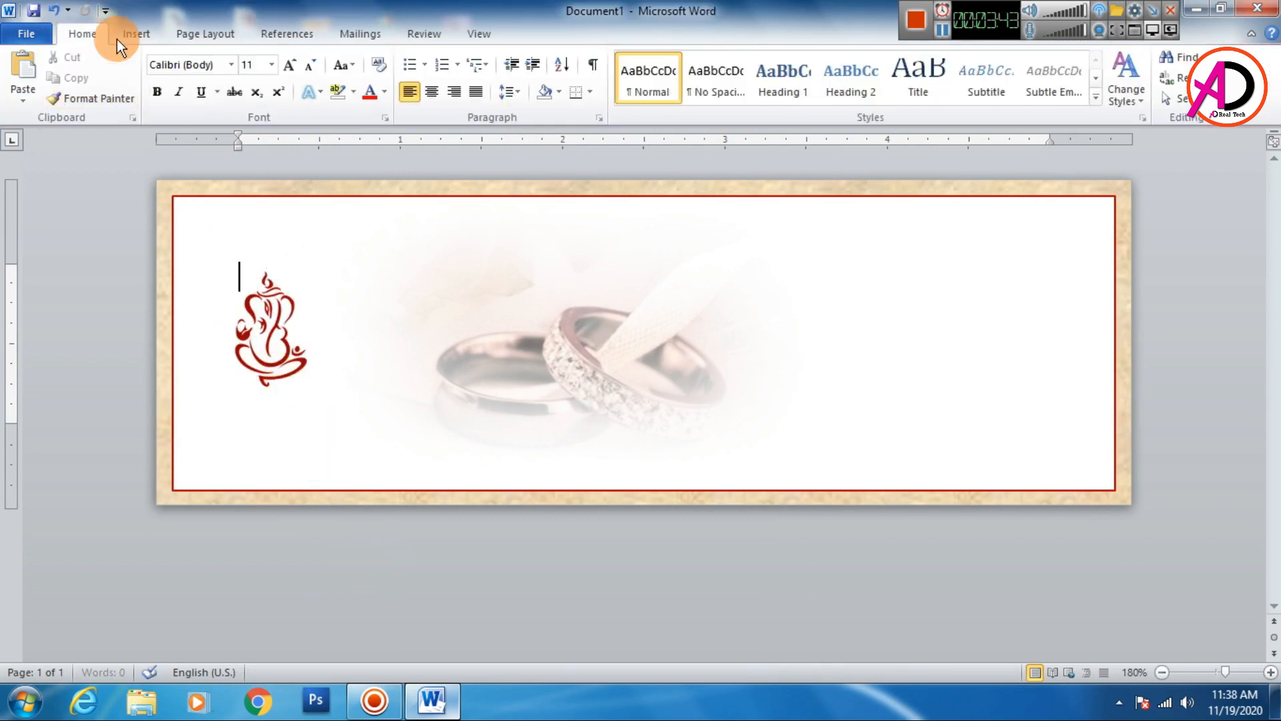
- Insert a WordArt text box in the first style and apply the No Spacing style to it
click(135, 34)
click(867, 77)
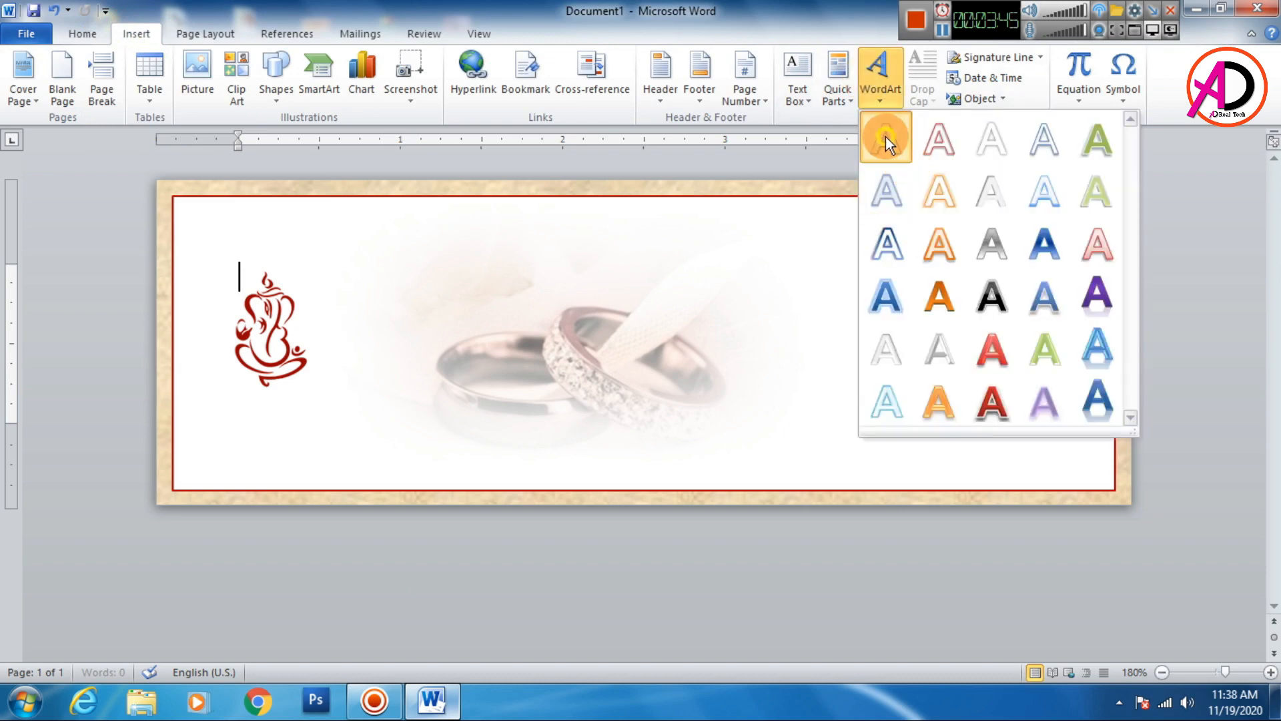
click(885, 140)
click(89, 35)
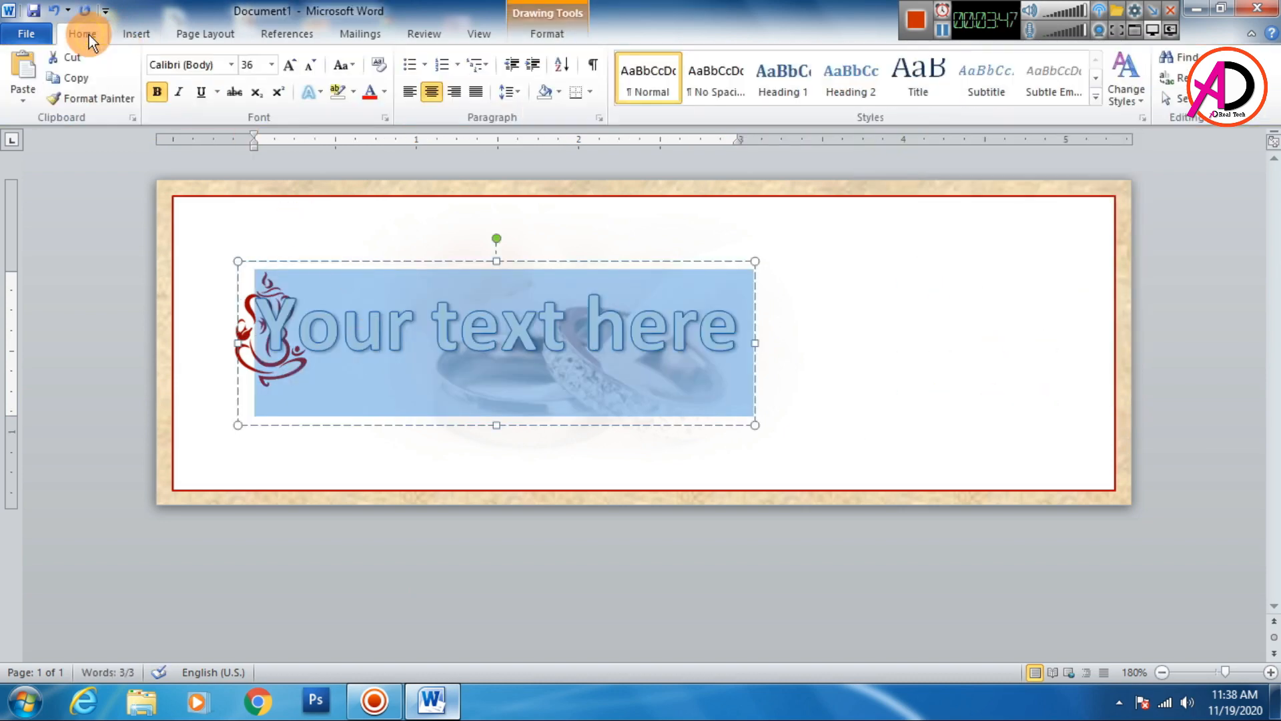
click(695, 75)
- Move the WordArt box below the Ganesha picture and replace its text with ENGAGEMENT
drag(353, 261, 303, 396)
triple_click(298, 423)
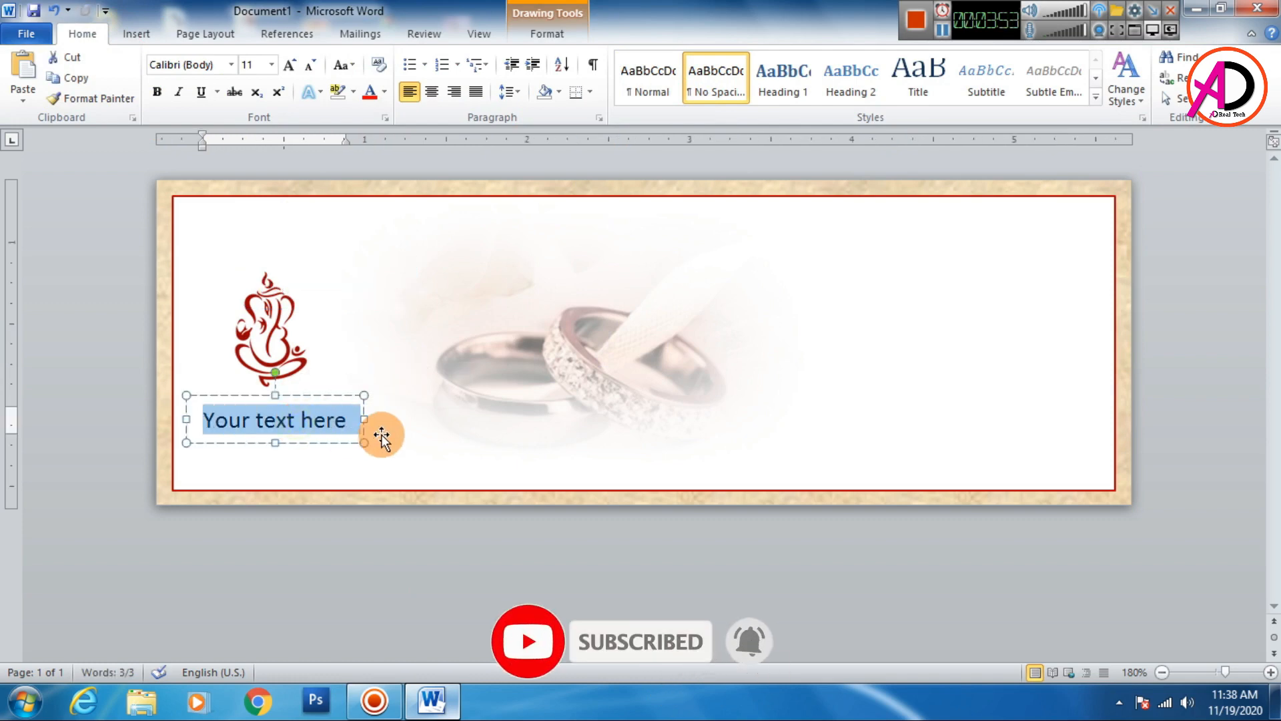
text(e)
key(BackSpace)
key(BackSpace)
key(BackSpace)
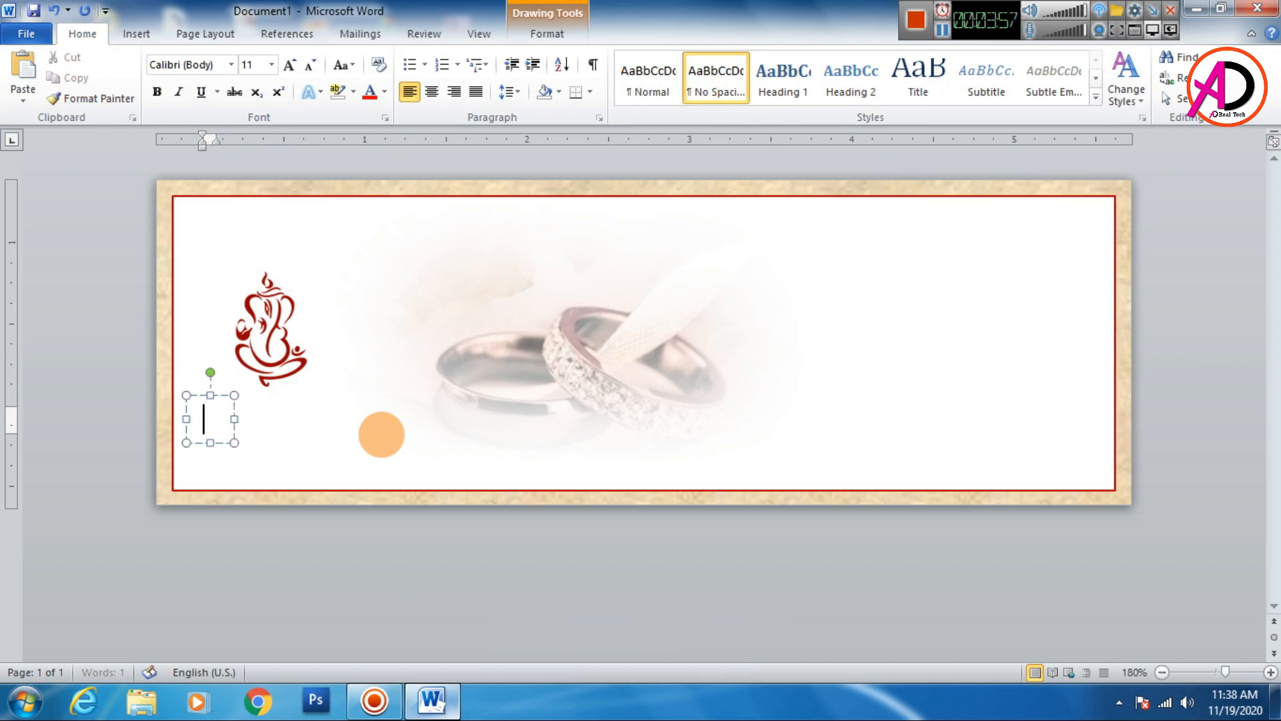
text(ENG)
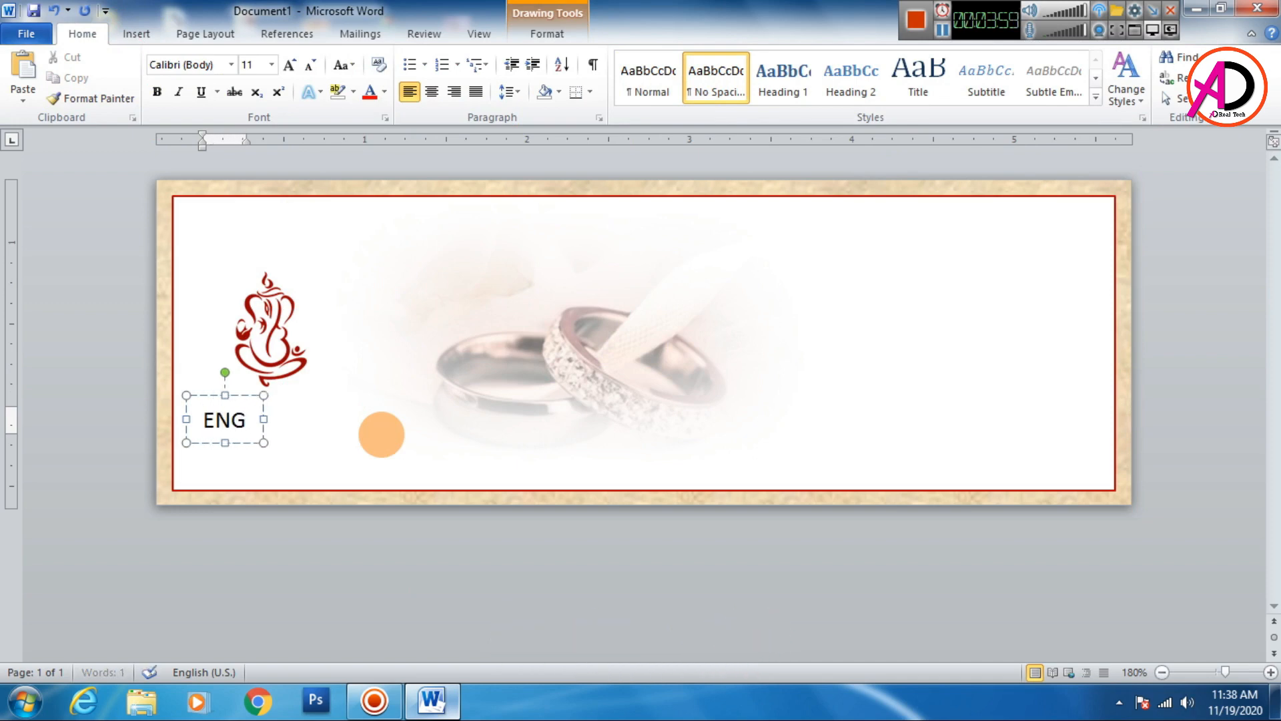
text(AGEMENT)
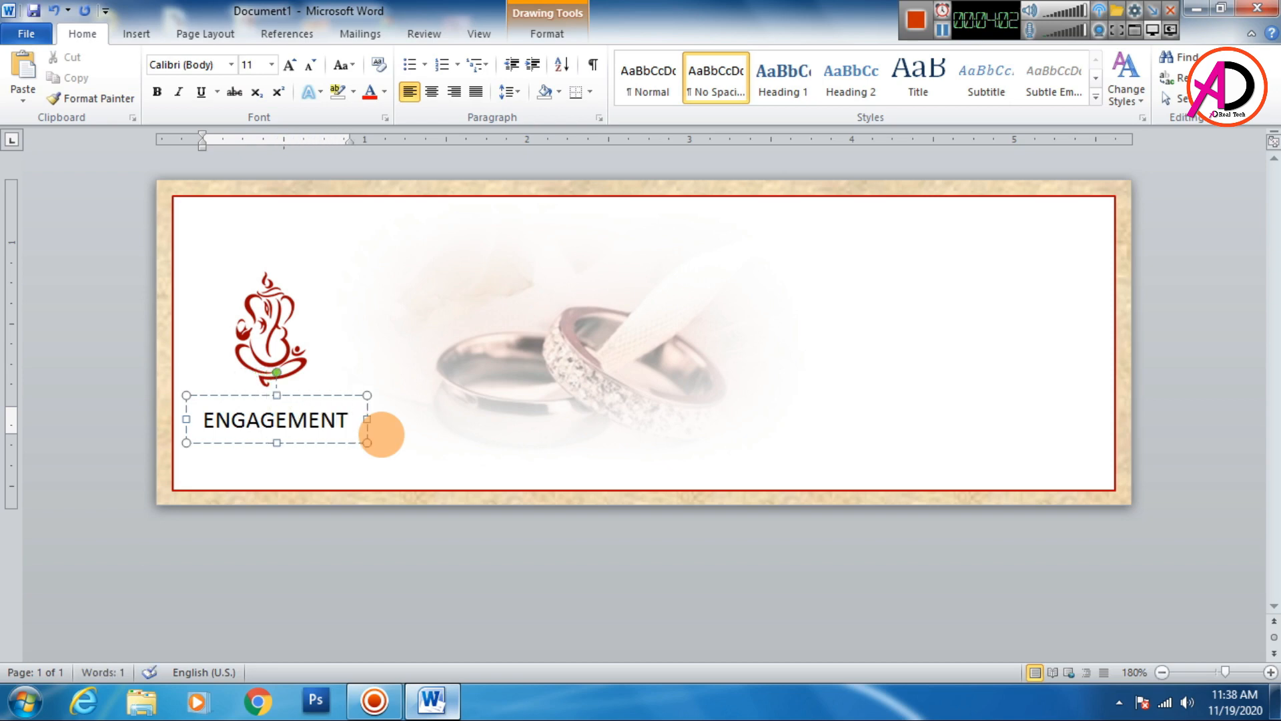
- Set the ENGAGEMENT text's font to Bell Gothic Std Black
double_click(382, 434)
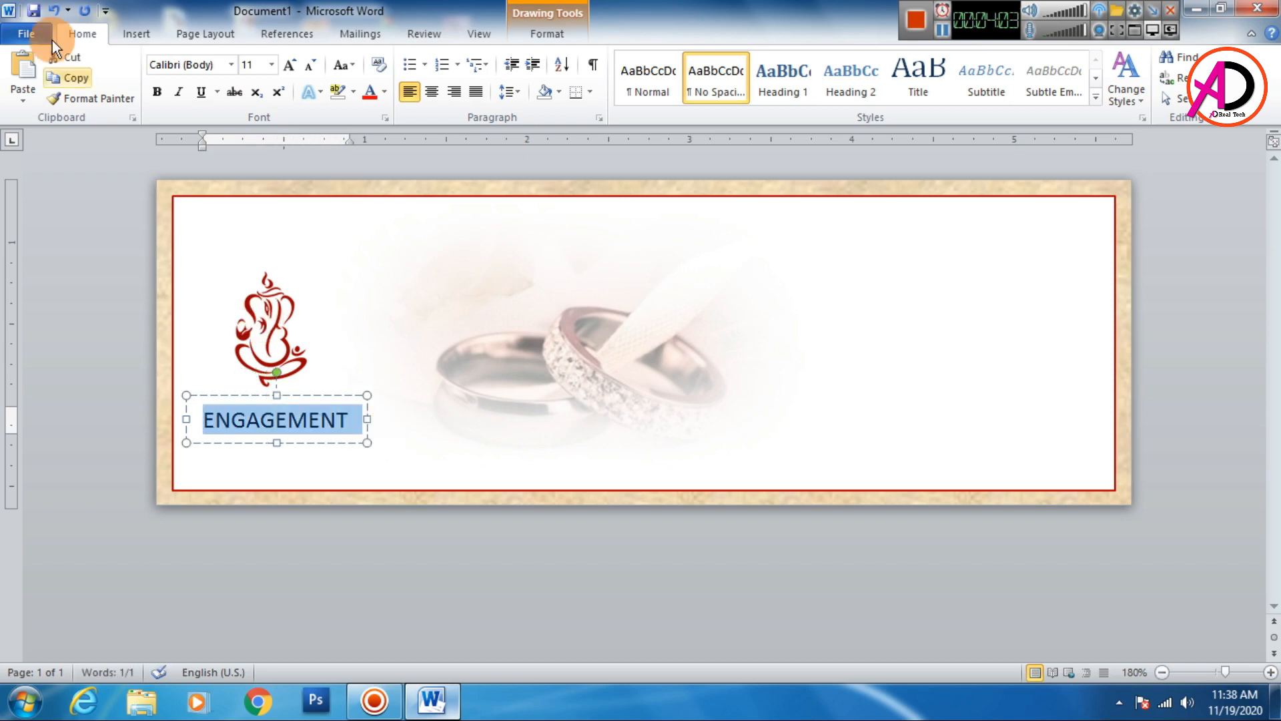
click(231, 65)
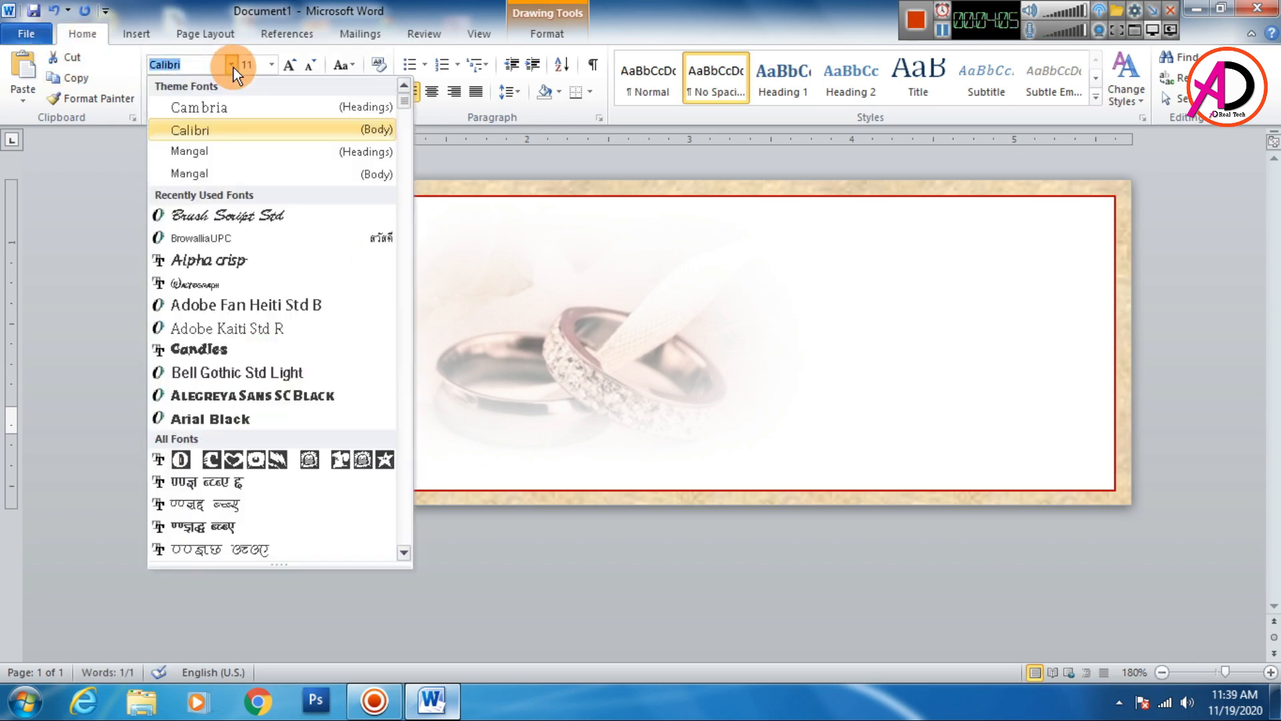
scroll(240, 360, down, 10)
scroll(243, 379, down, 15)
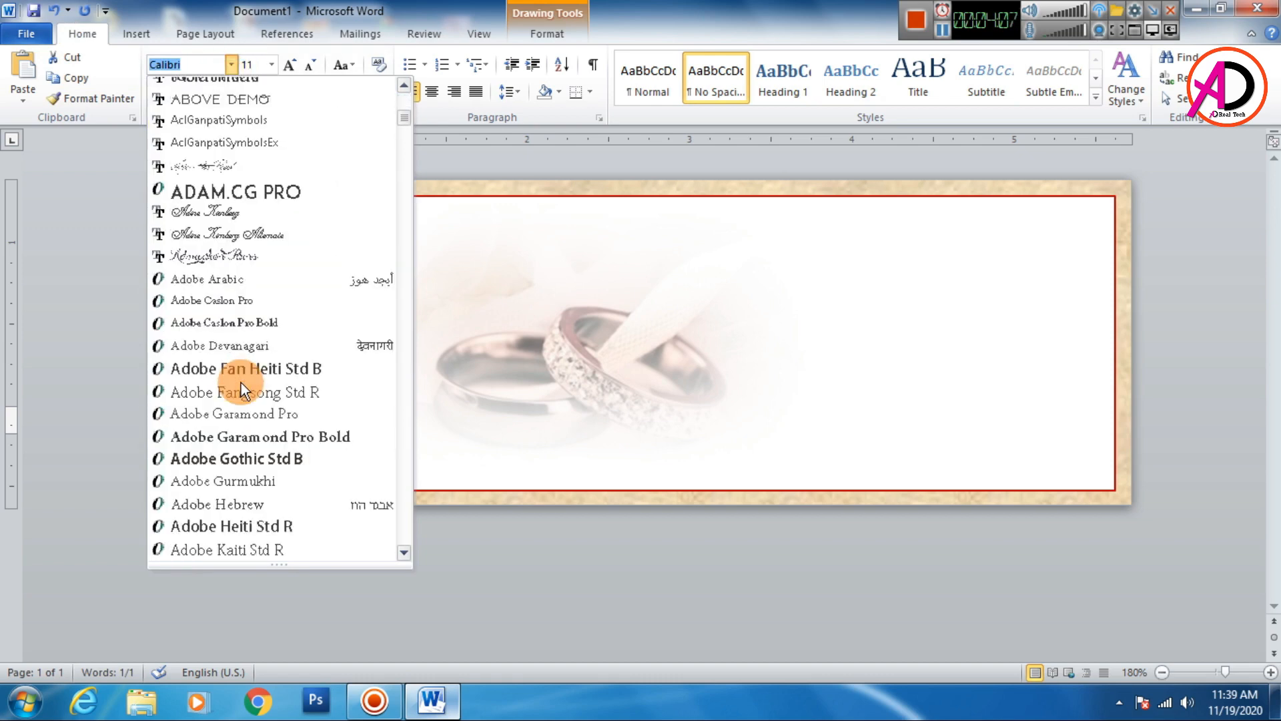
scroll(242, 382, down, 12)
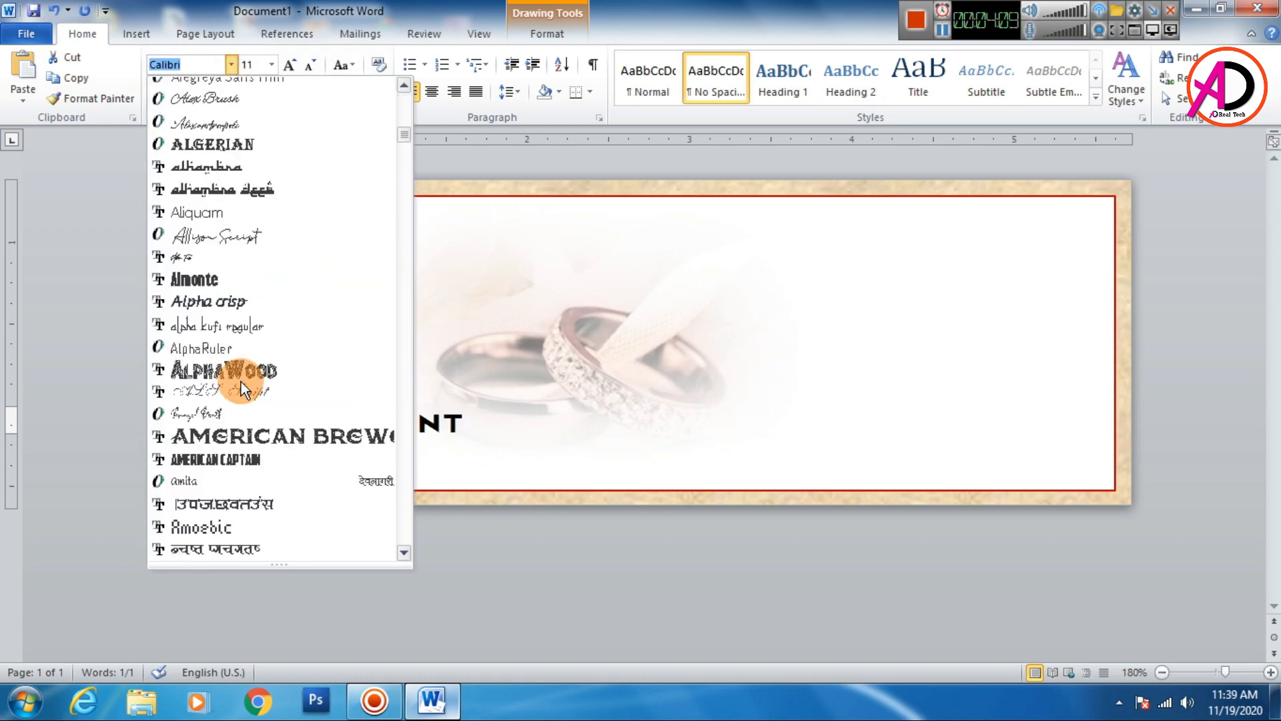
scroll(239, 381, down, 15)
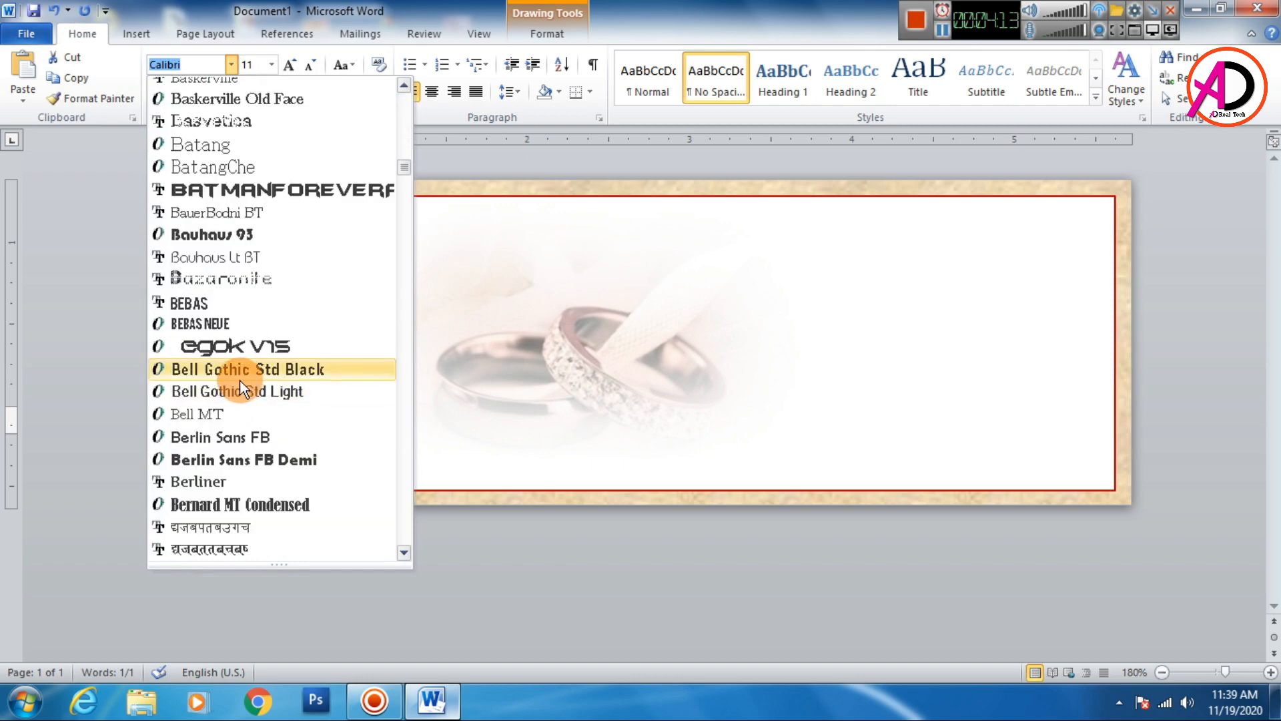
click(236, 378)
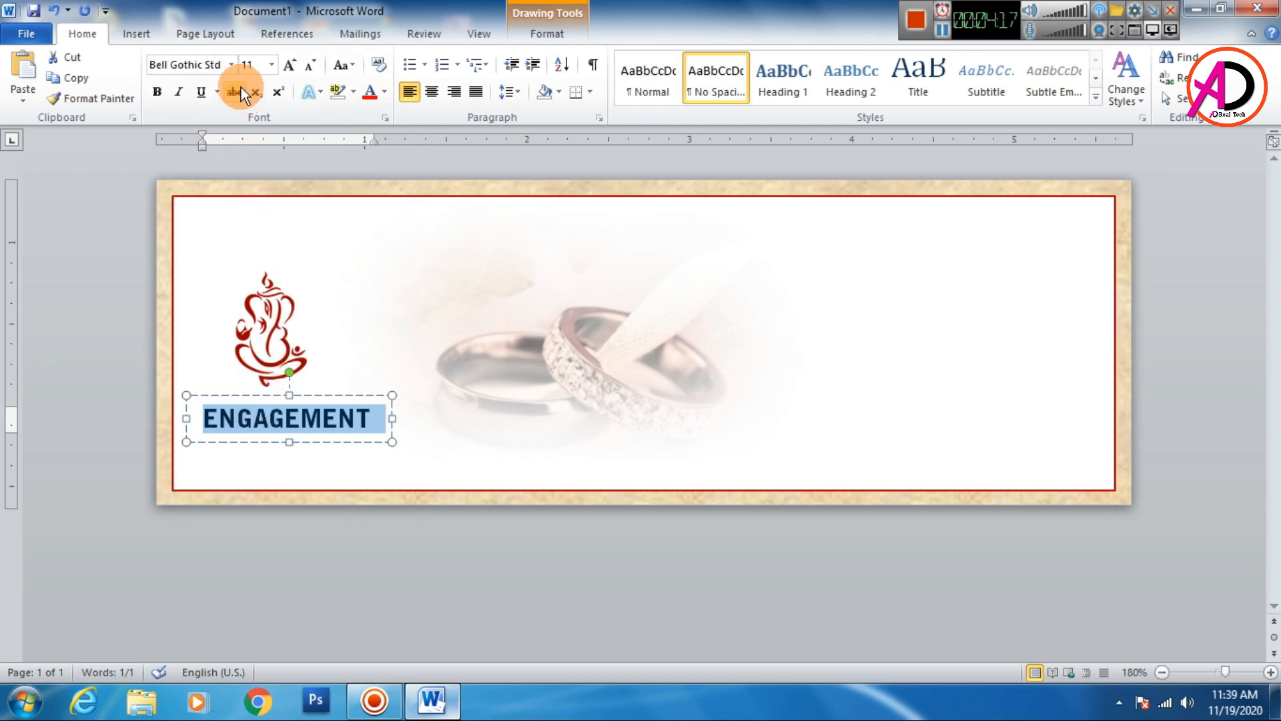
- Change the ENGAGEMENT text's font to Bell Gothic Std Light
click(232, 65)
scroll(266, 370, down, 10)
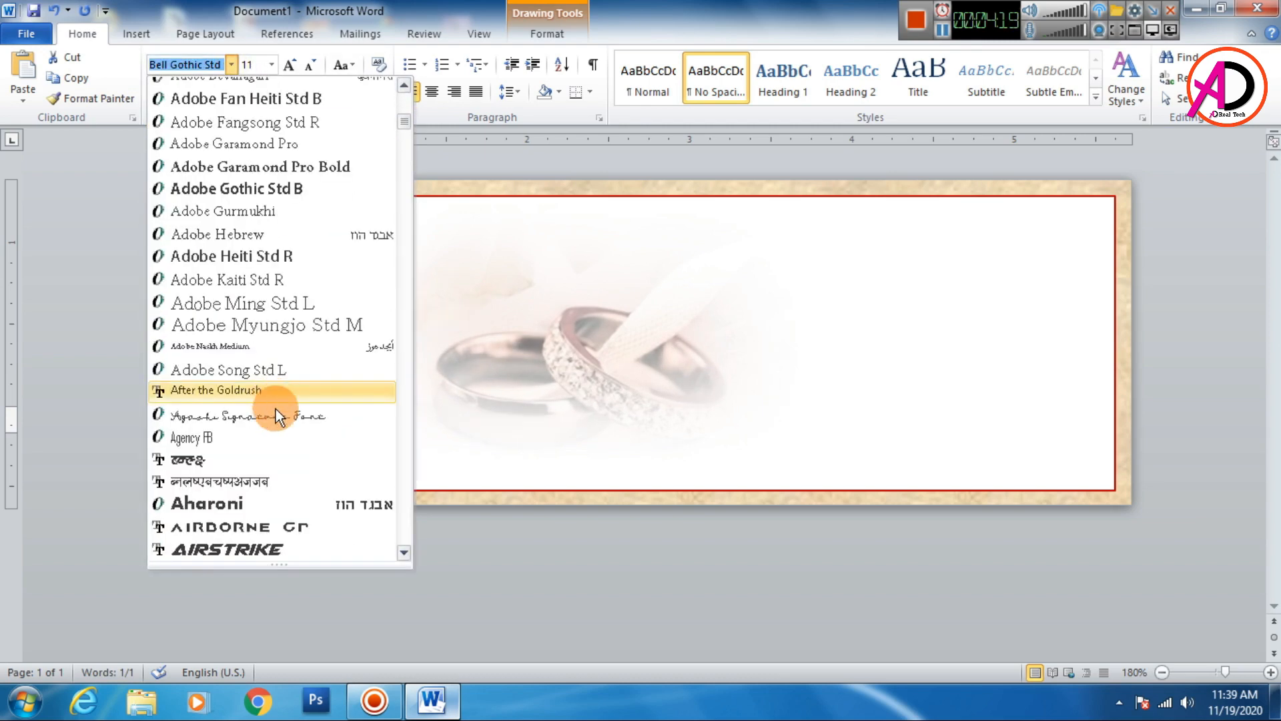
scroll(274, 402, down, 10)
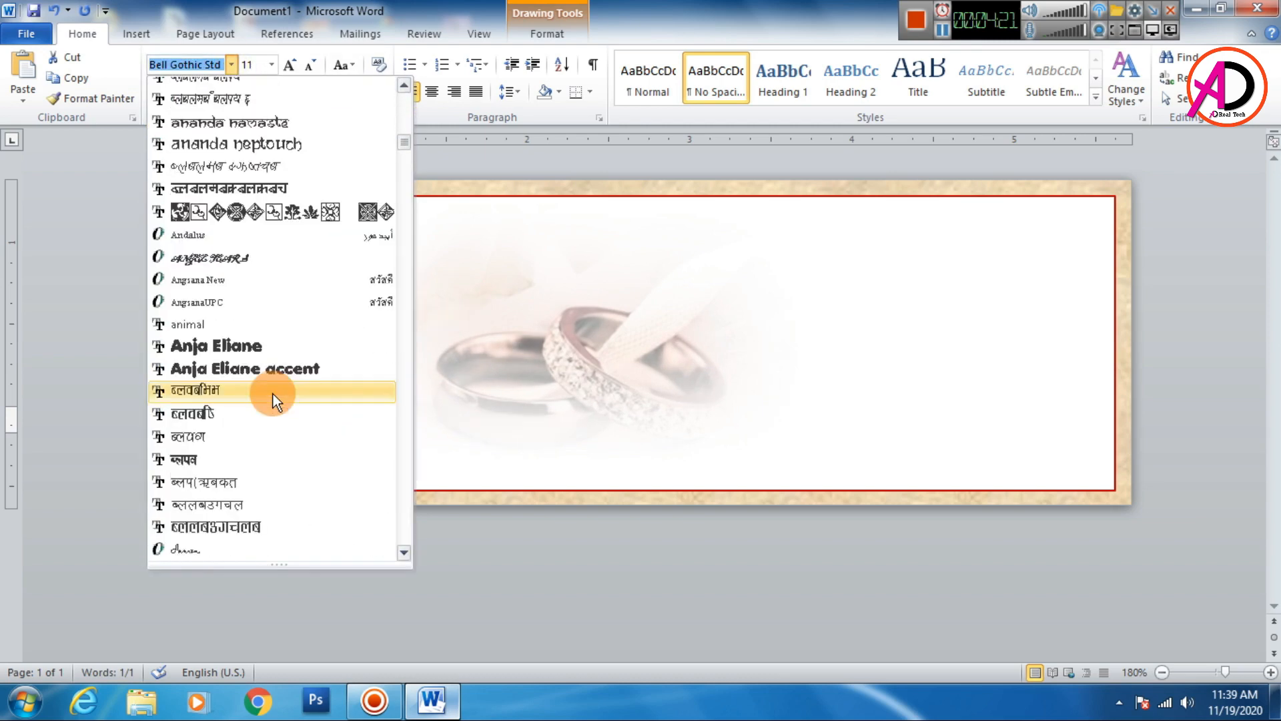
scroll(274, 397, down, 10)
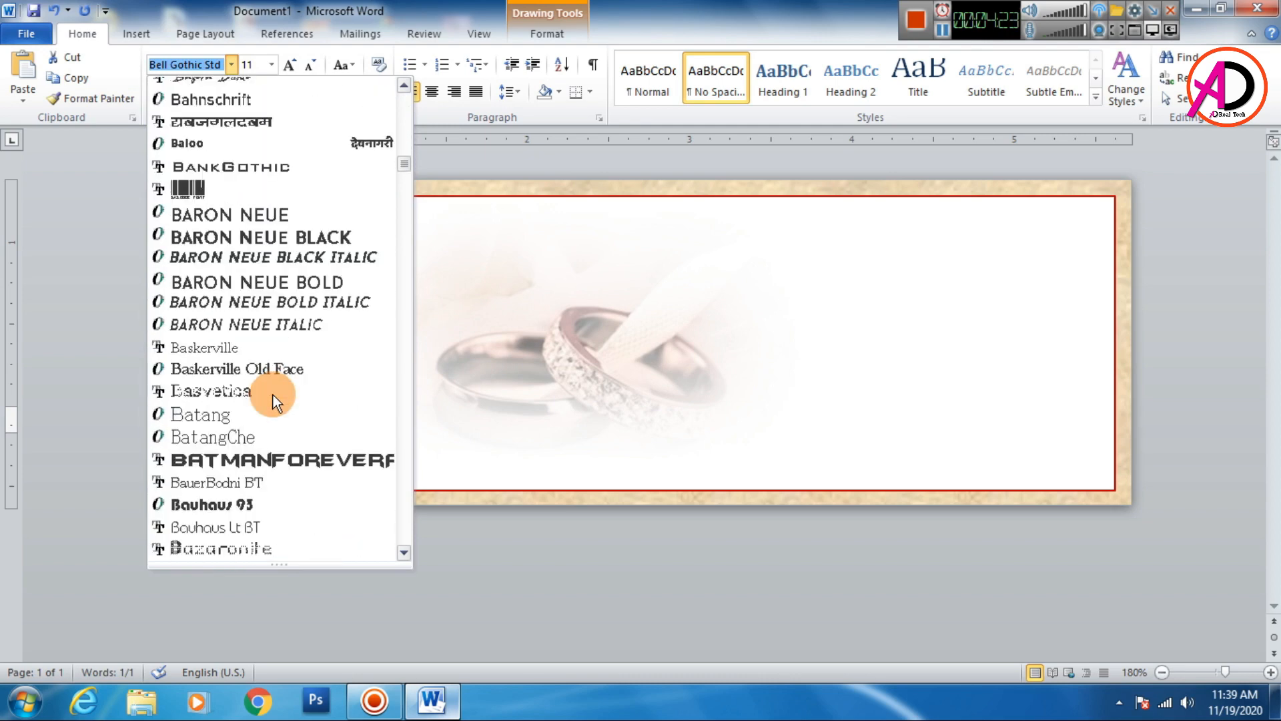
scroll(275, 401, down, 4)
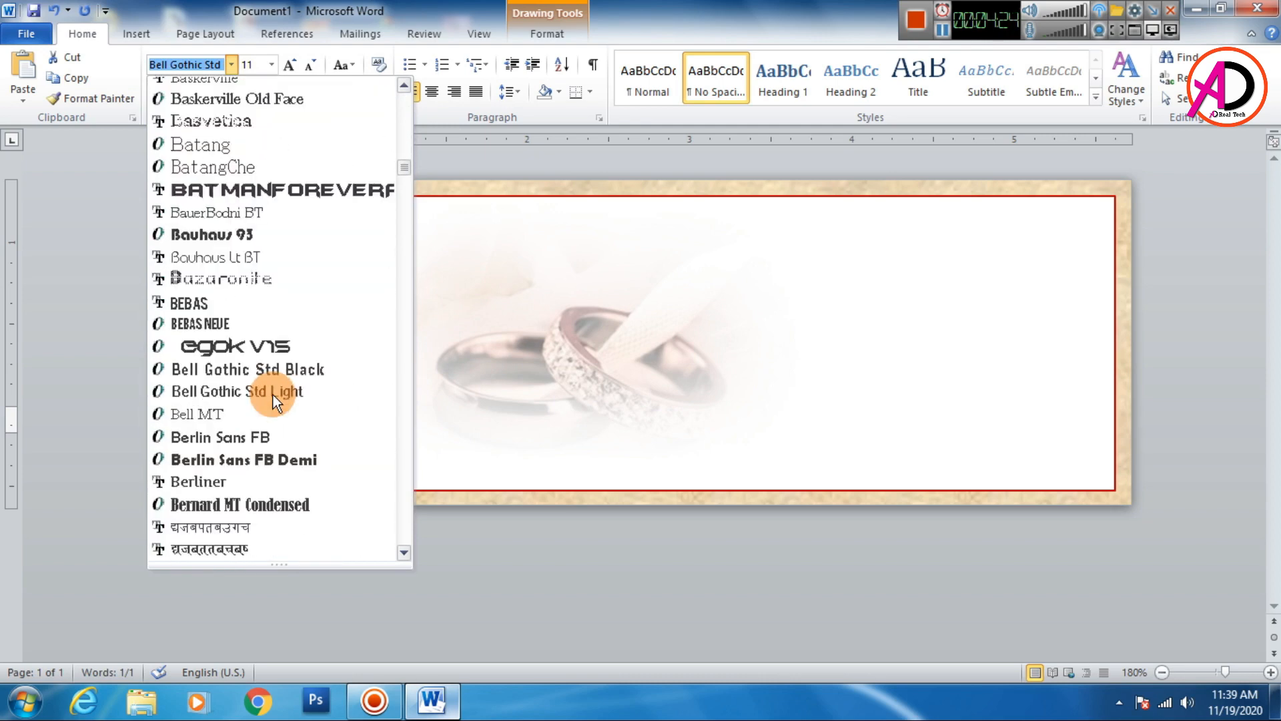
click(232, 391)
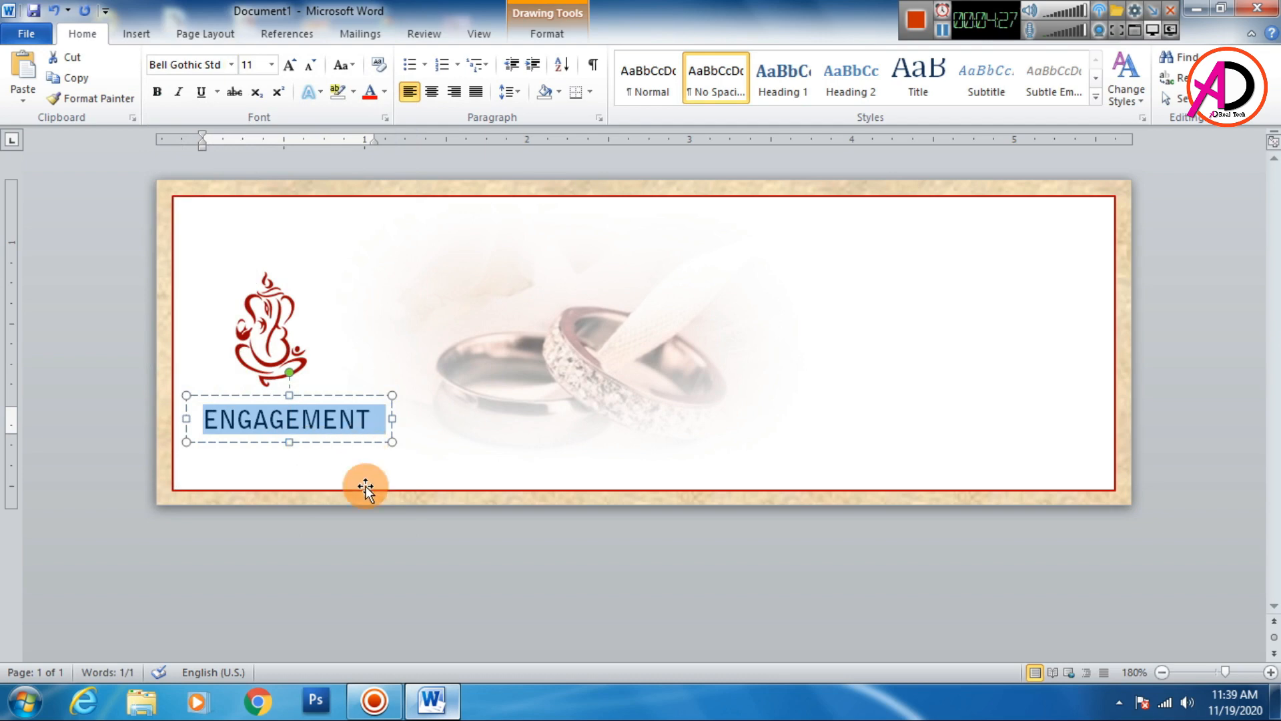
- Reposition the ENGAGEMENT text box and the Ganesha picture so they line up under each other
click(291, 447)
click(289, 424)
drag(310, 395, 311, 391)
click(366, 526)
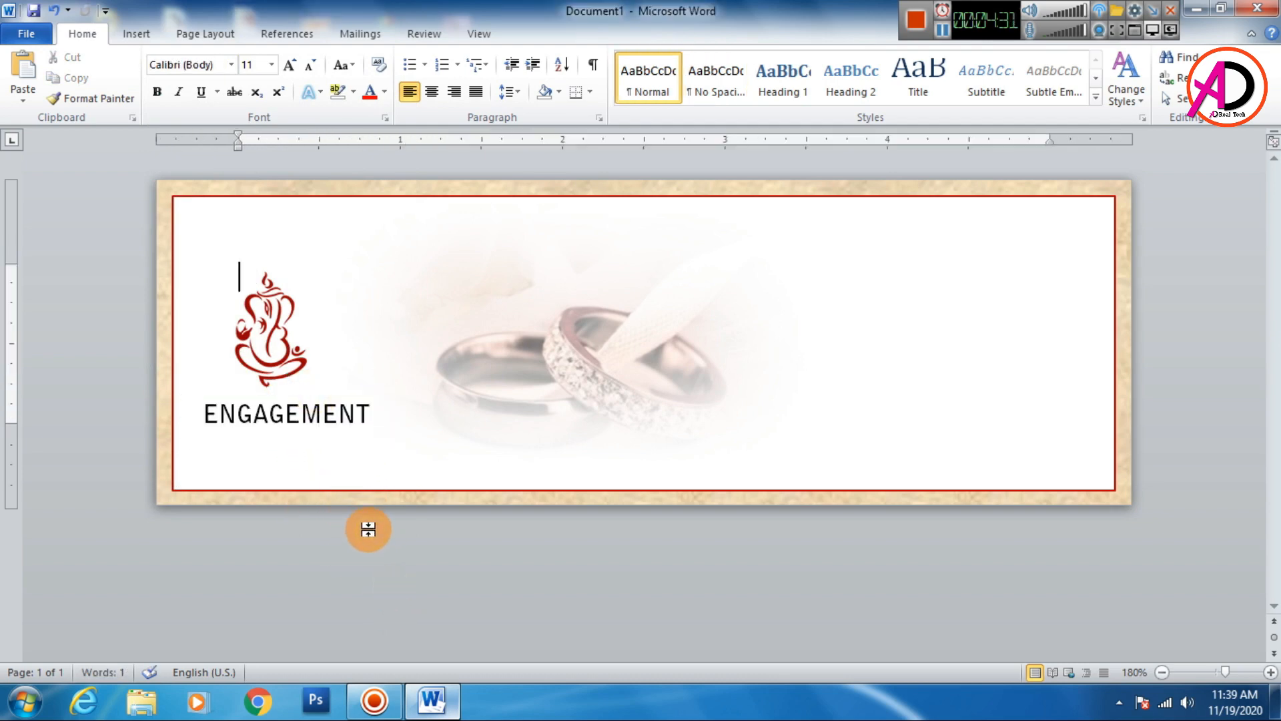
click(302, 416)
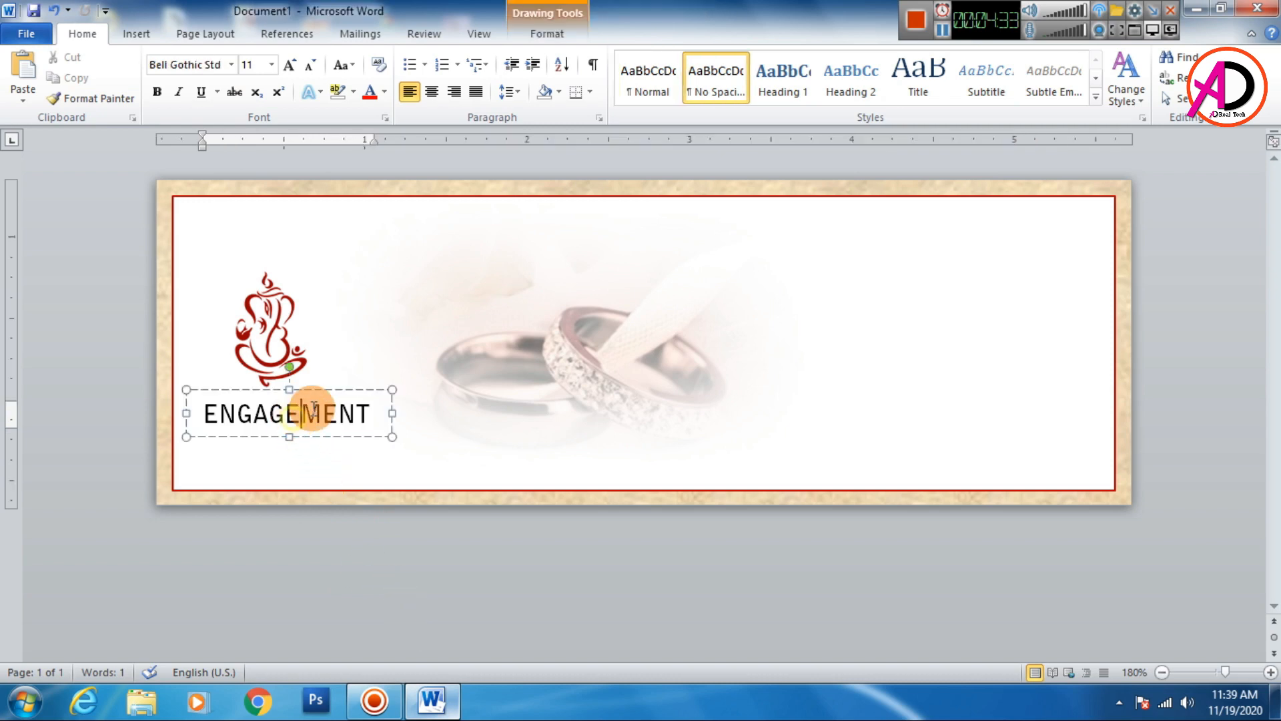
drag(329, 390, 336, 389)
click(283, 360)
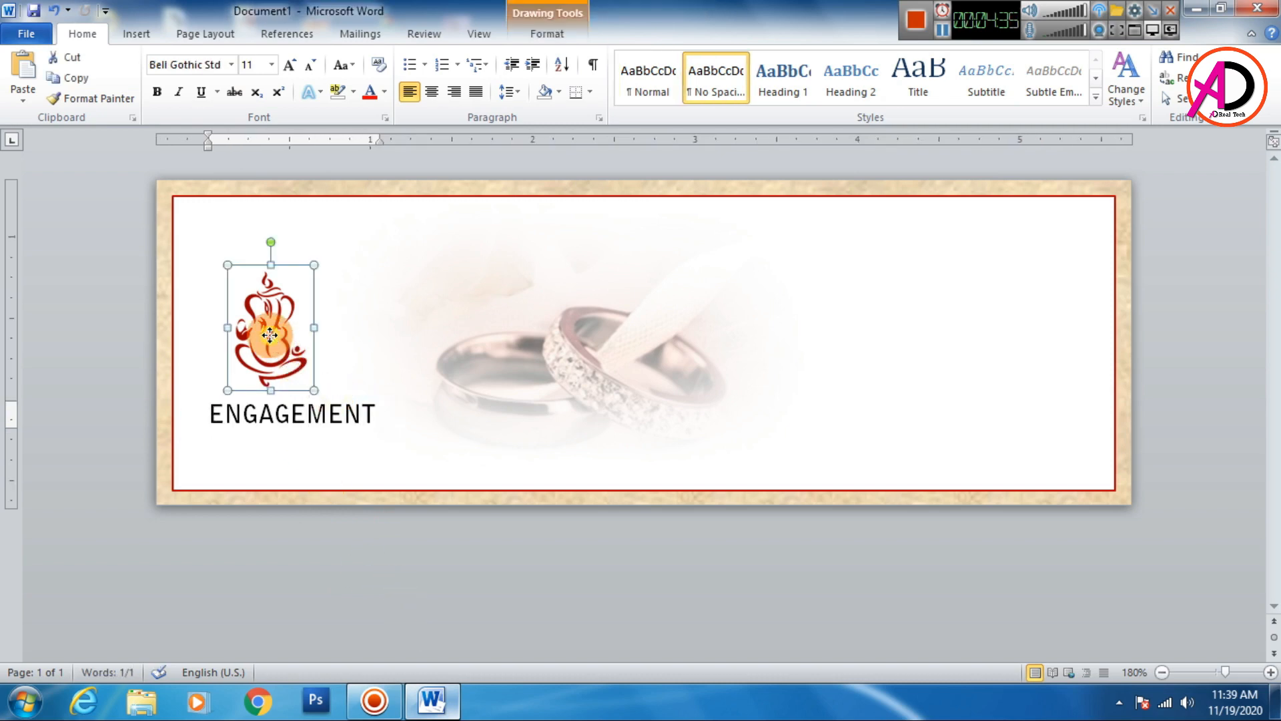
drag(279, 334, 290, 338)
click(414, 549)
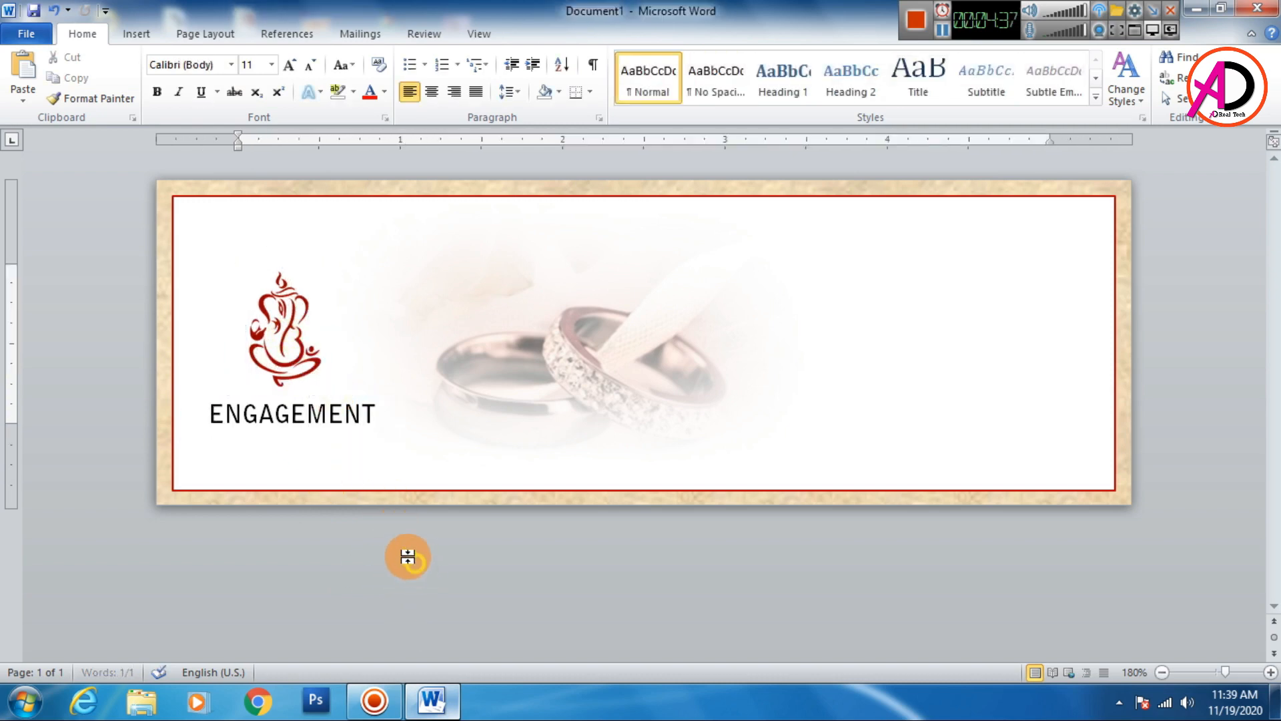
- Draw a rectangle covering the ENGAGEMENT text and remove its outline
click(137, 33)
click(274, 77)
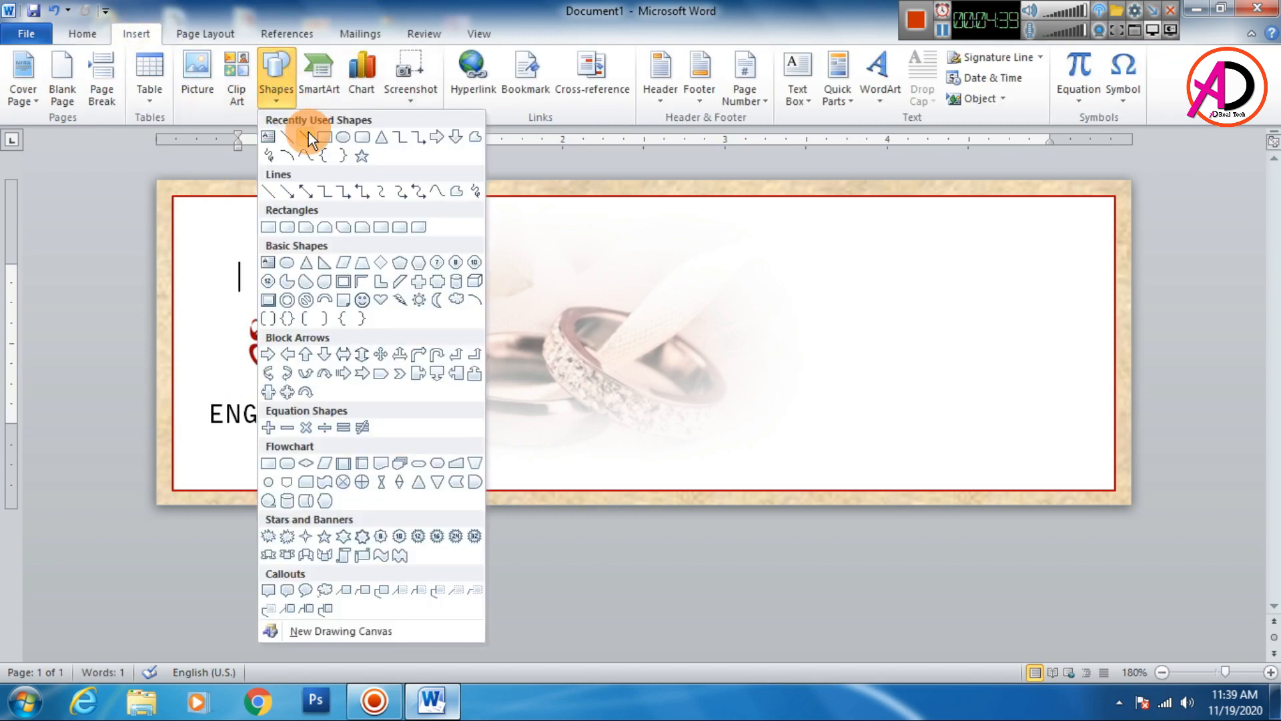
click(317, 135)
drag(190, 398, 391, 429)
click(459, 78)
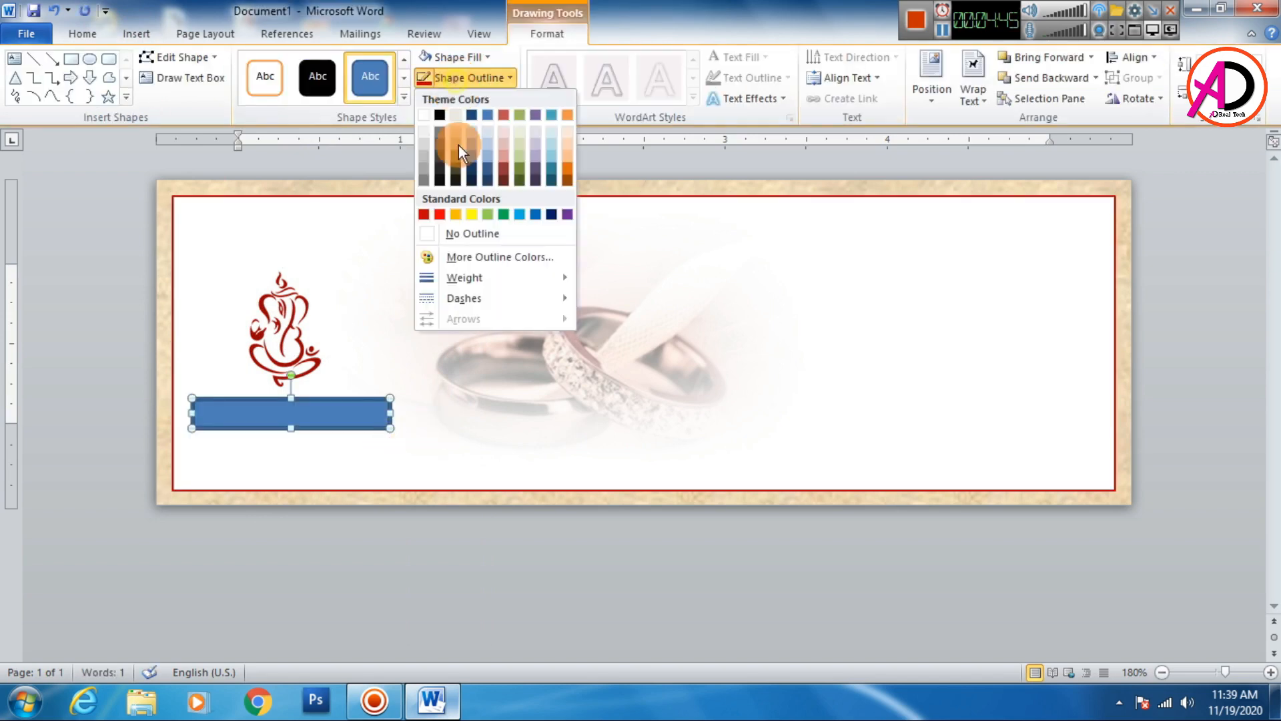
click(485, 232)
- Fill the rectangle with dark red and send it backward behind the text
click(470, 57)
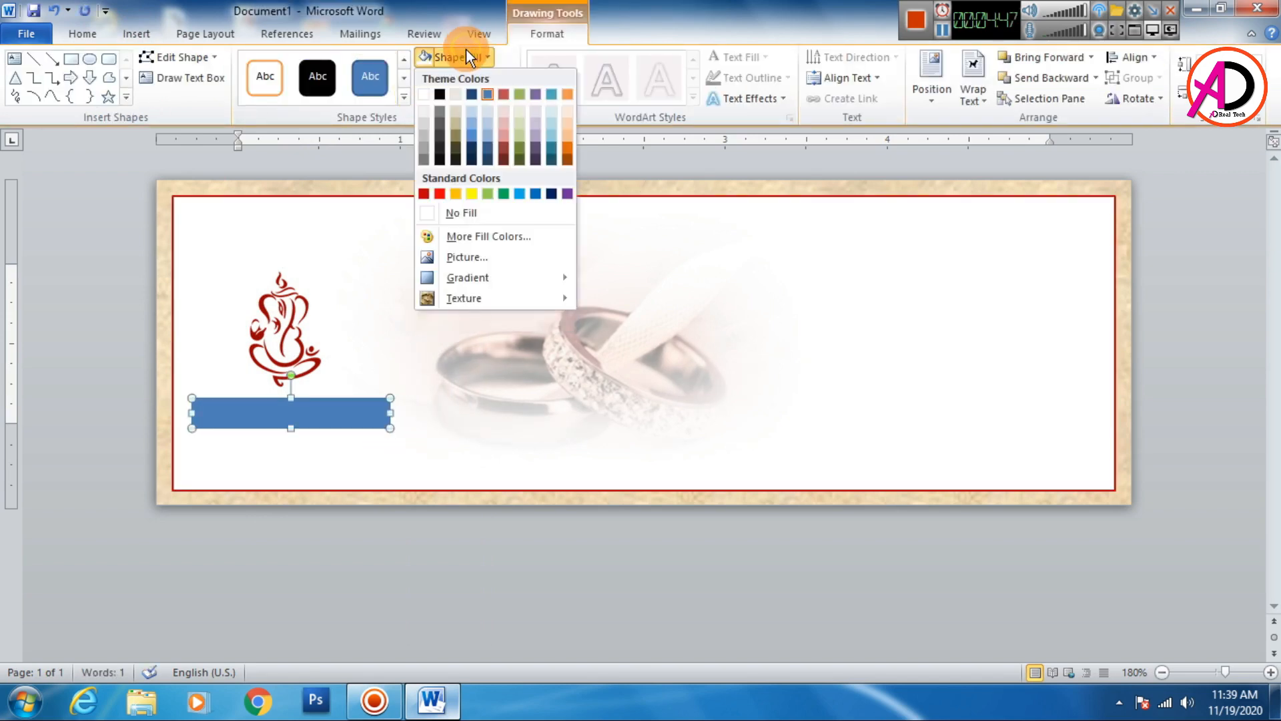
click(442, 193)
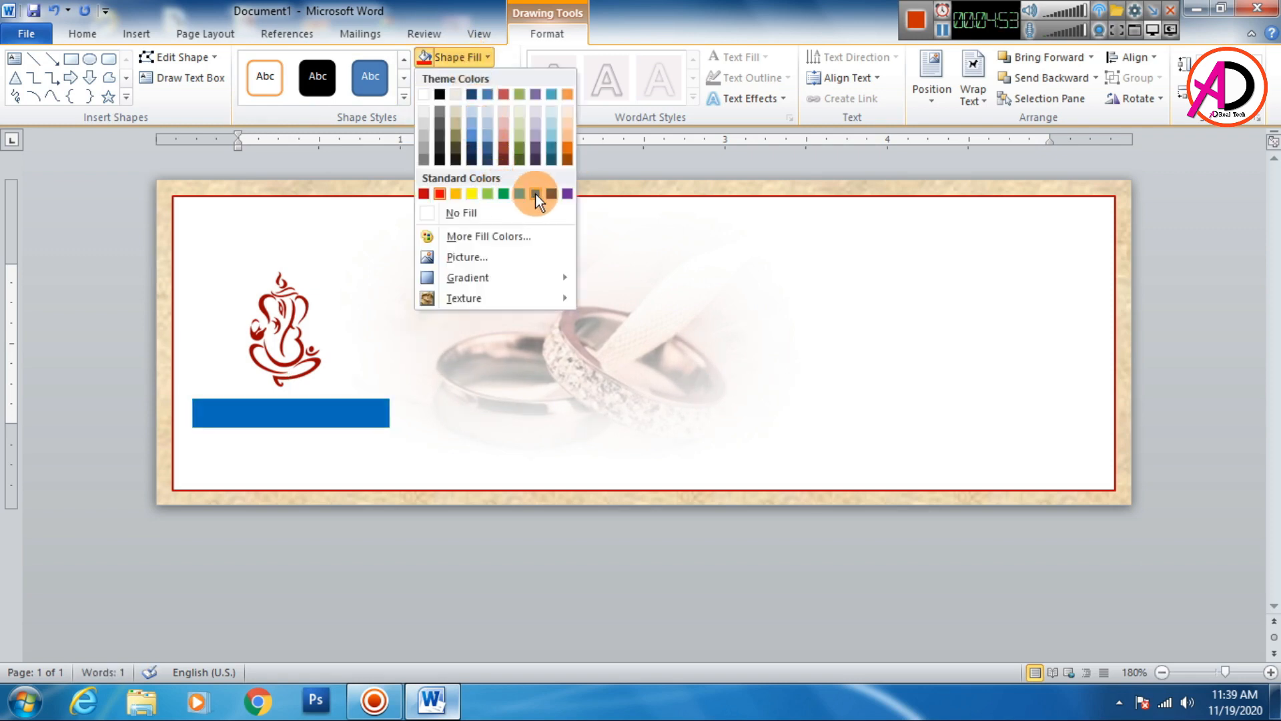
click(423, 194)
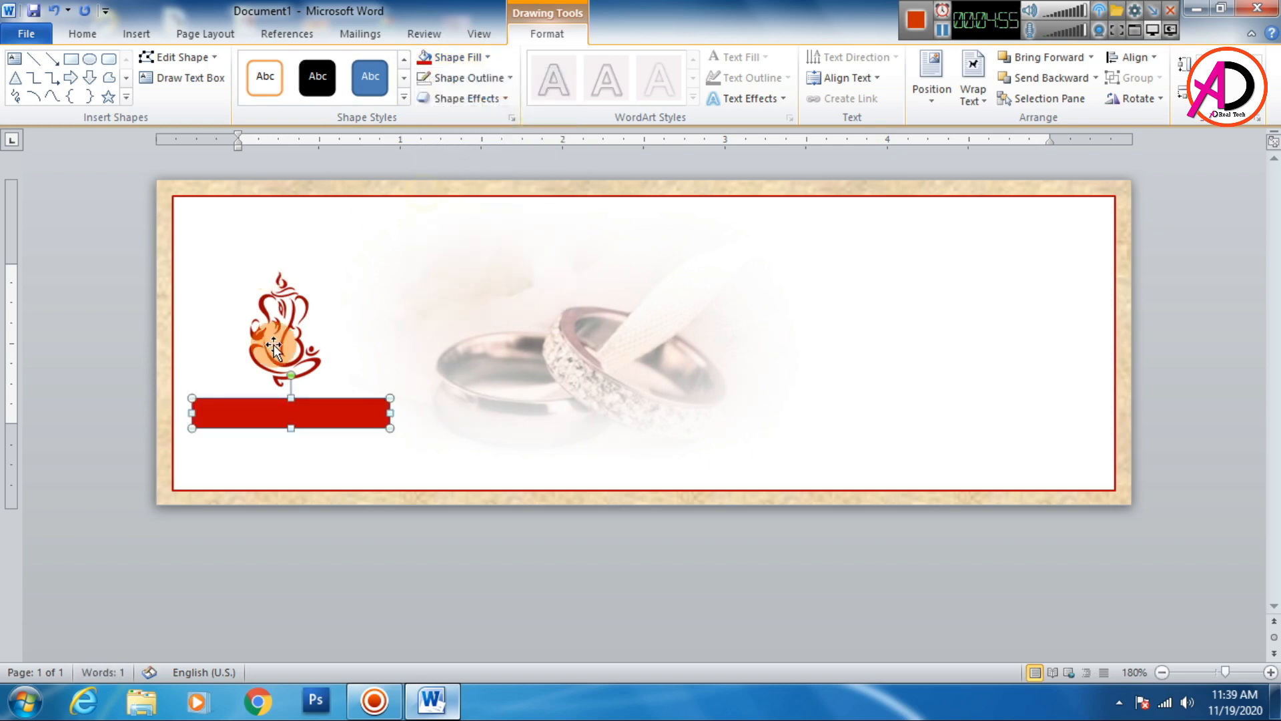
click(1071, 77)
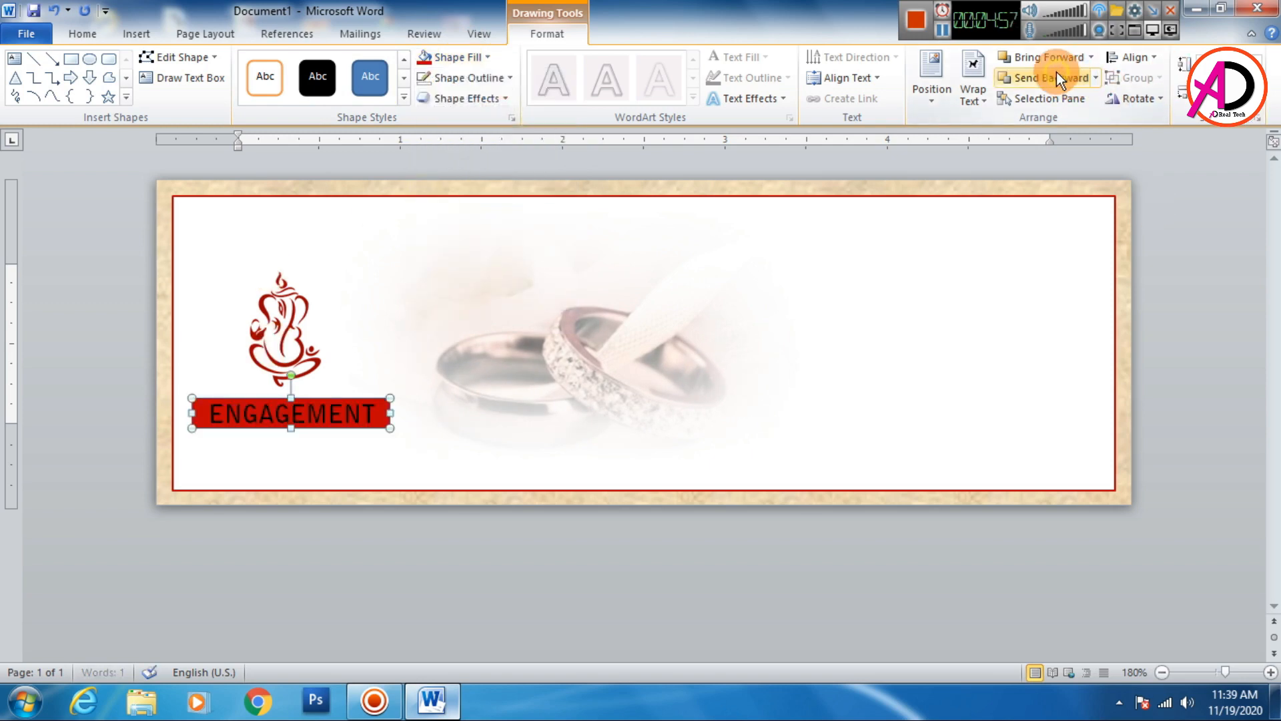
- Change the ENGAGEMENT text colour to white
click(352, 412)
double_click(357, 413)
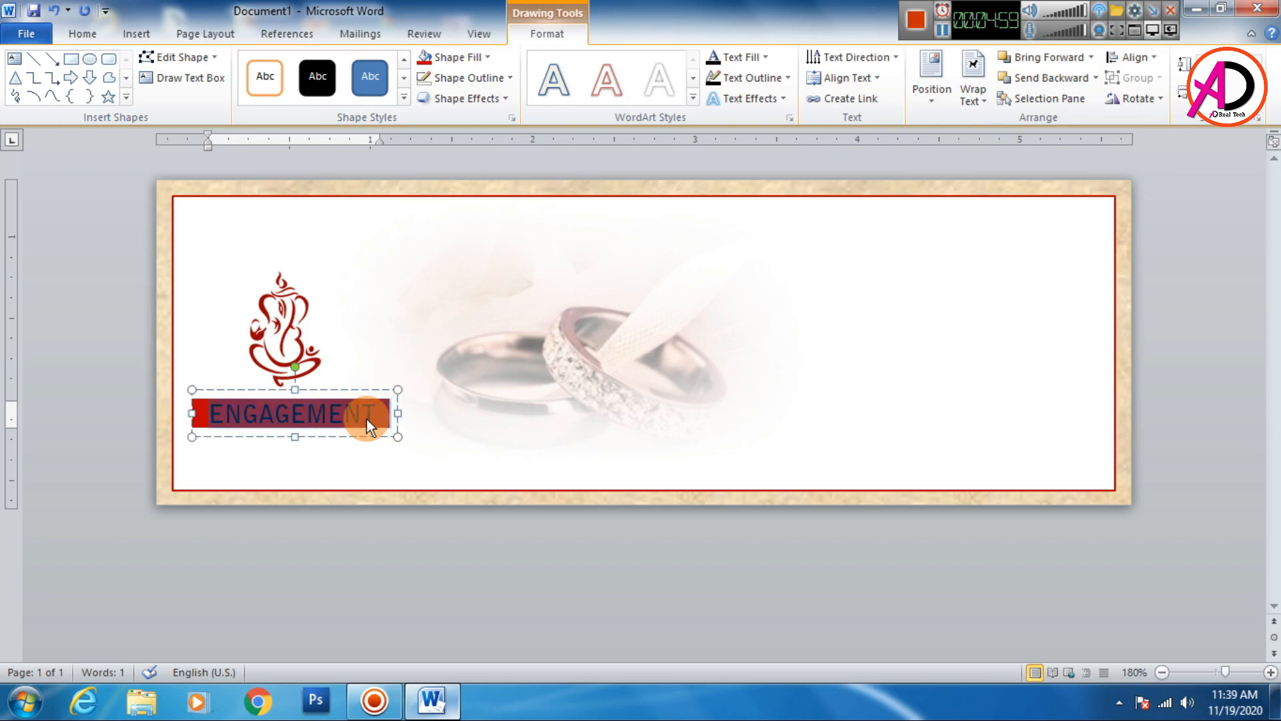
click(79, 30)
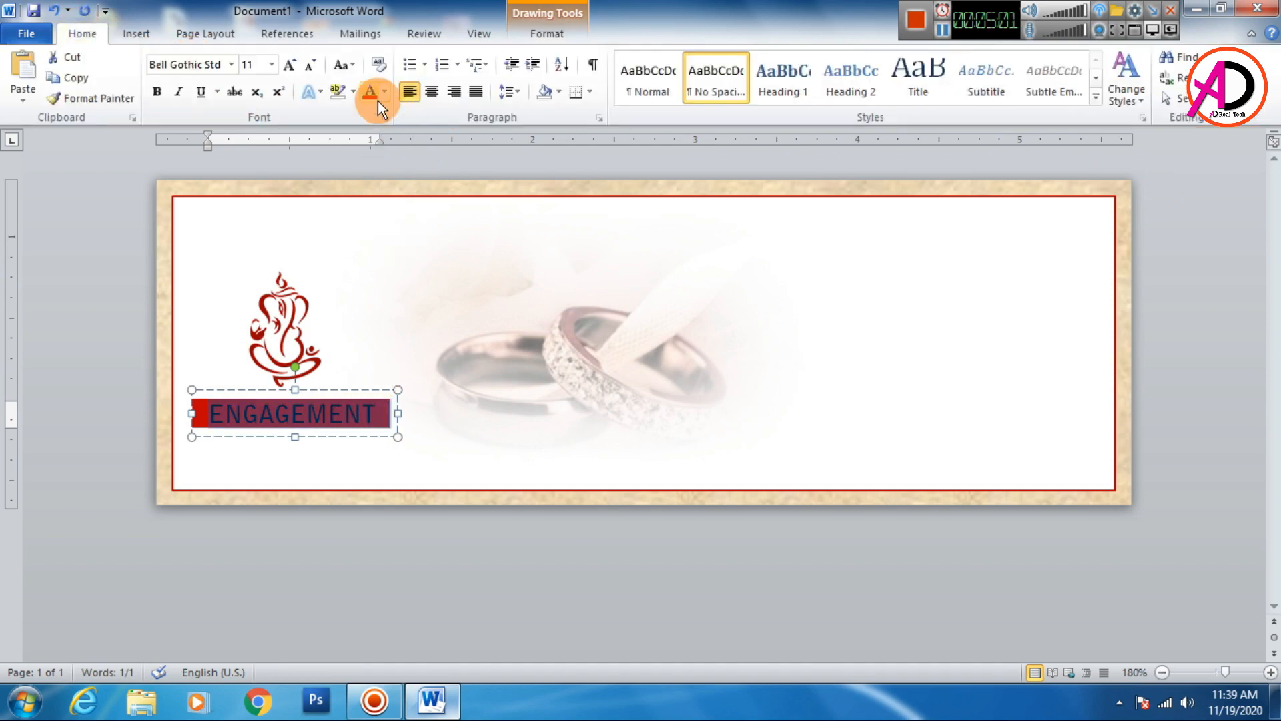
click(384, 92)
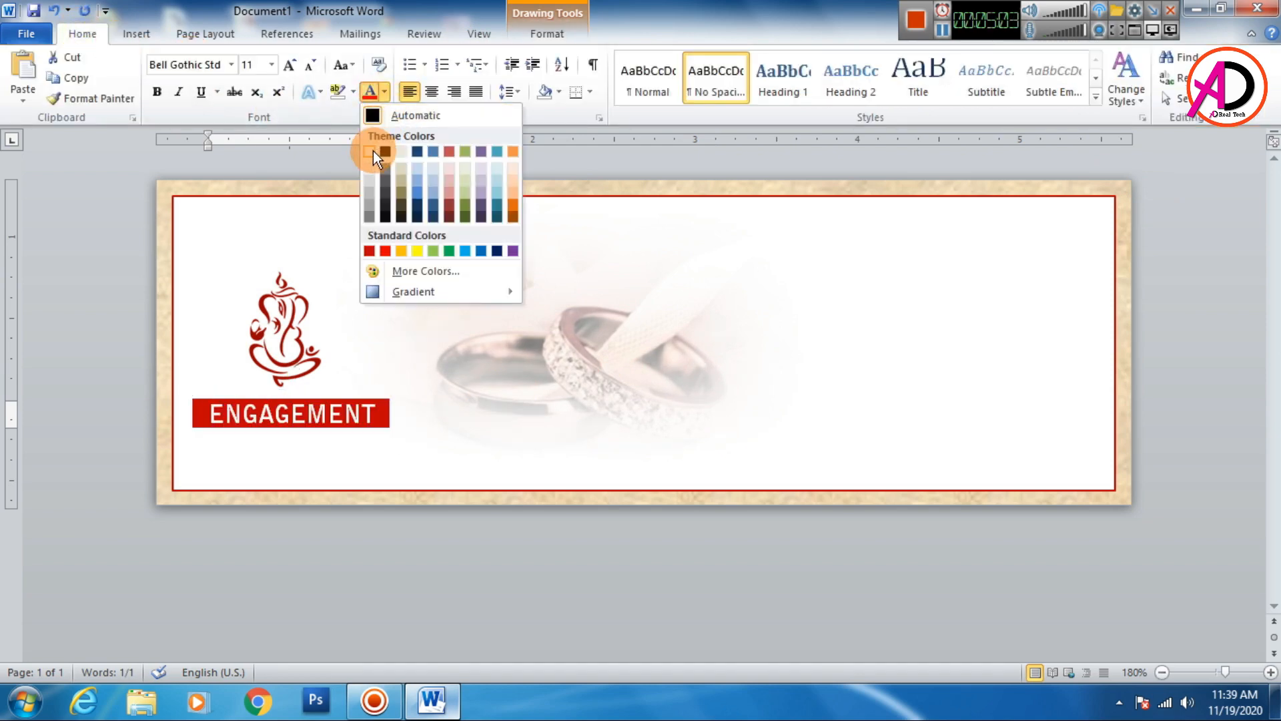
click(373, 151)
click(455, 541)
- Duplicate the ENGAGEMENT text box by copying and pasting it
click(349, 409)
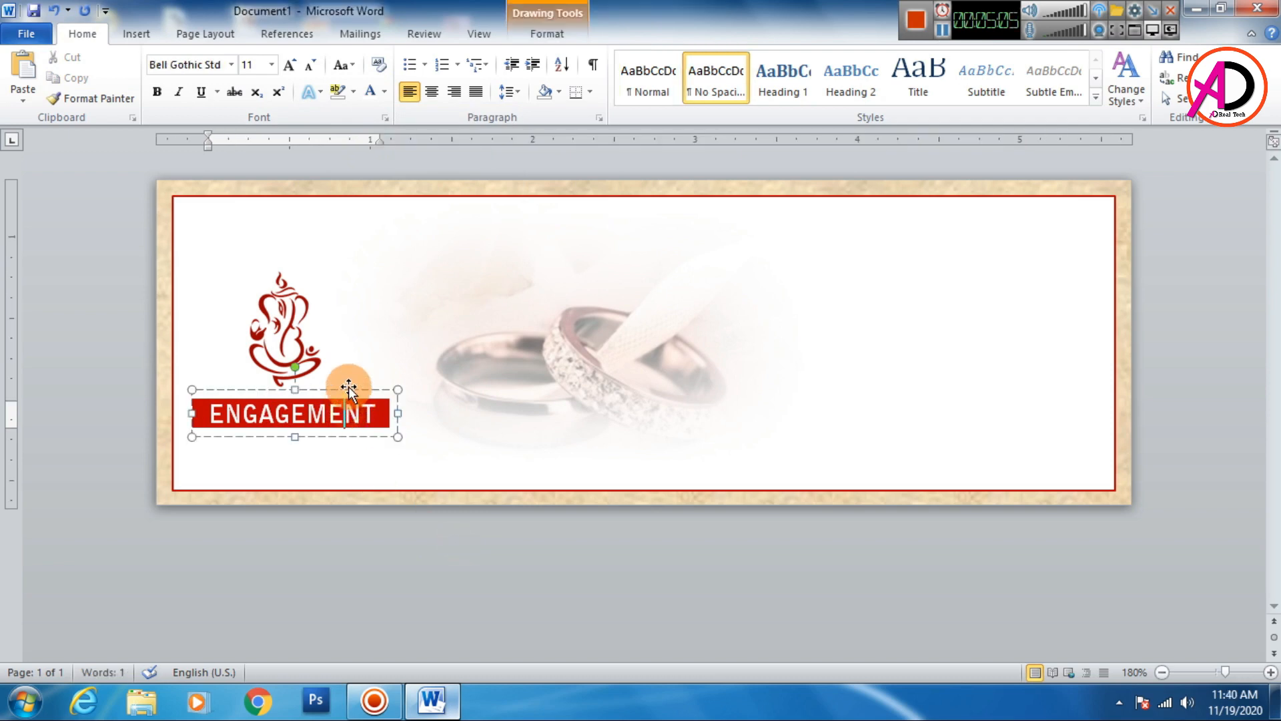
click(429, 554)
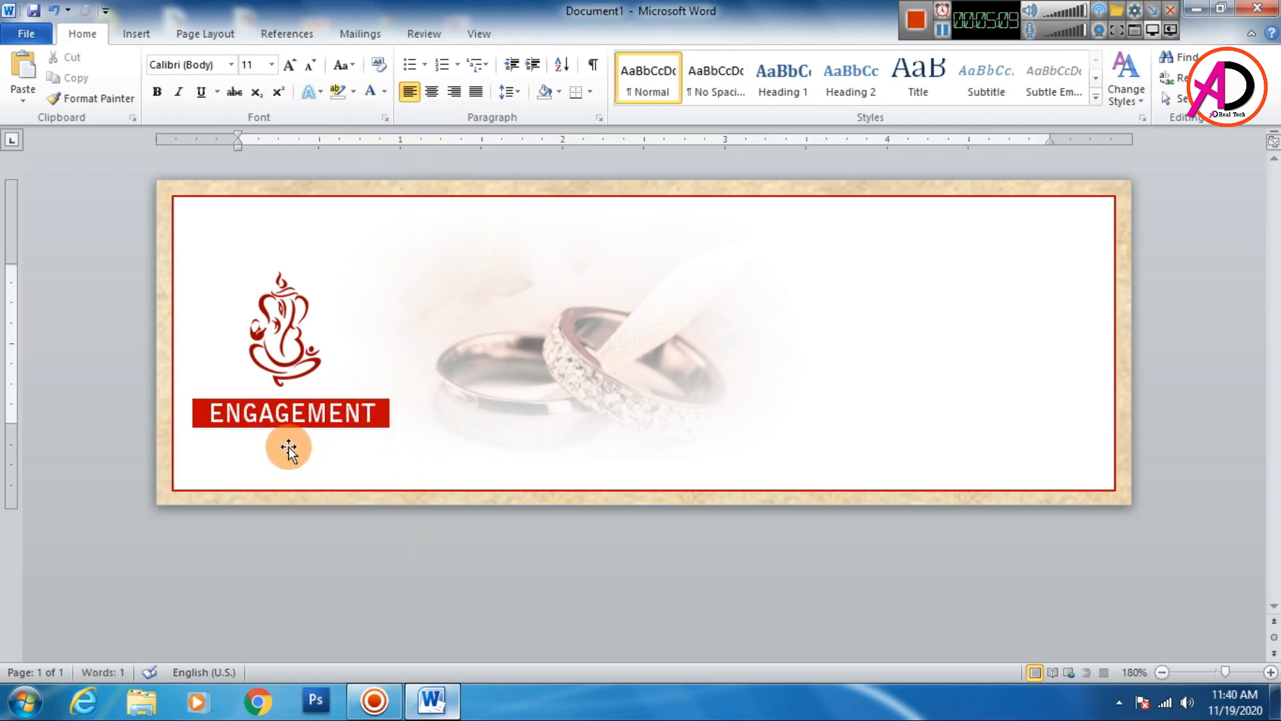
click(323, 387)
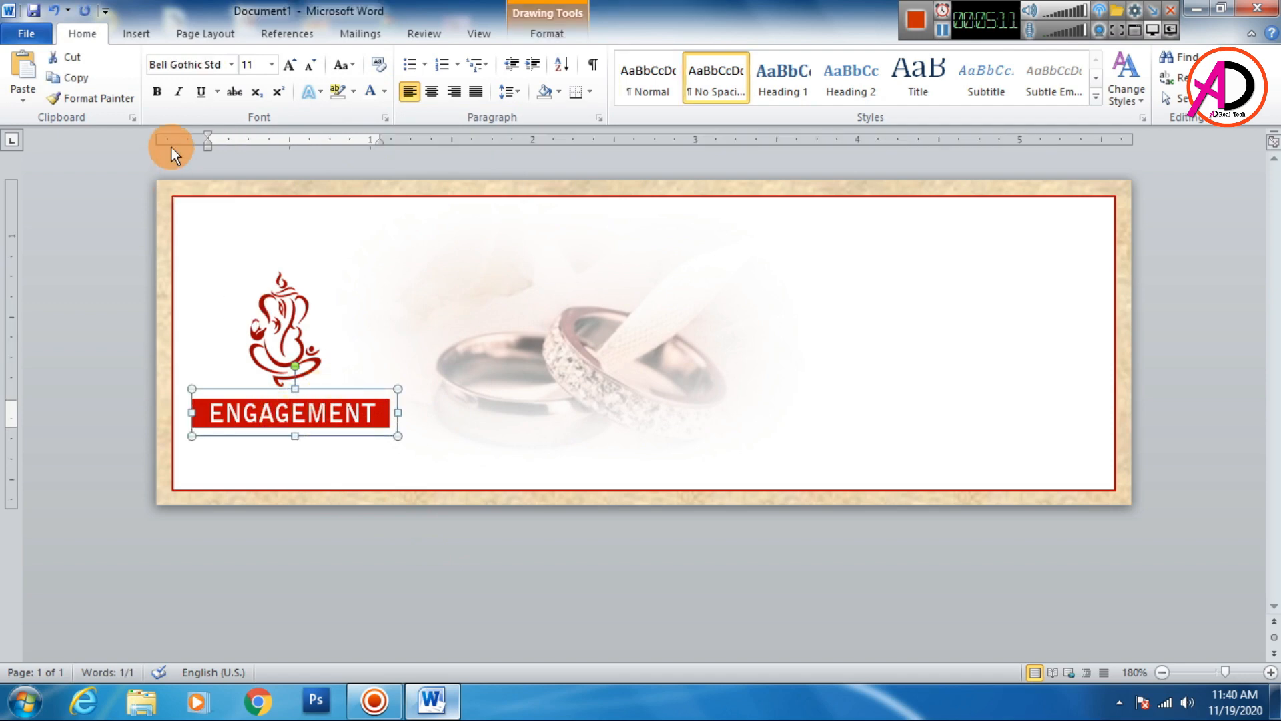
click(24, 70)
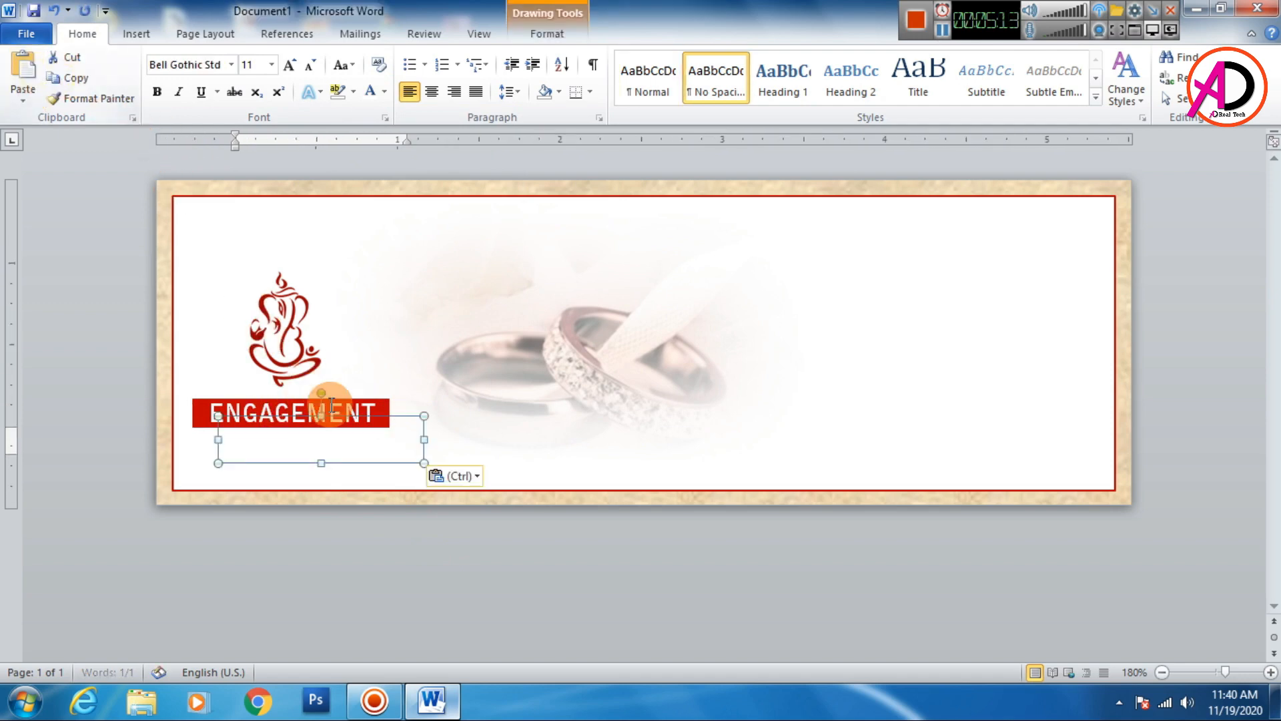
- Set the copied text box's font colour to dark grey and replace its text with INVITATION
double_click(375, 449)
click(387, 94)
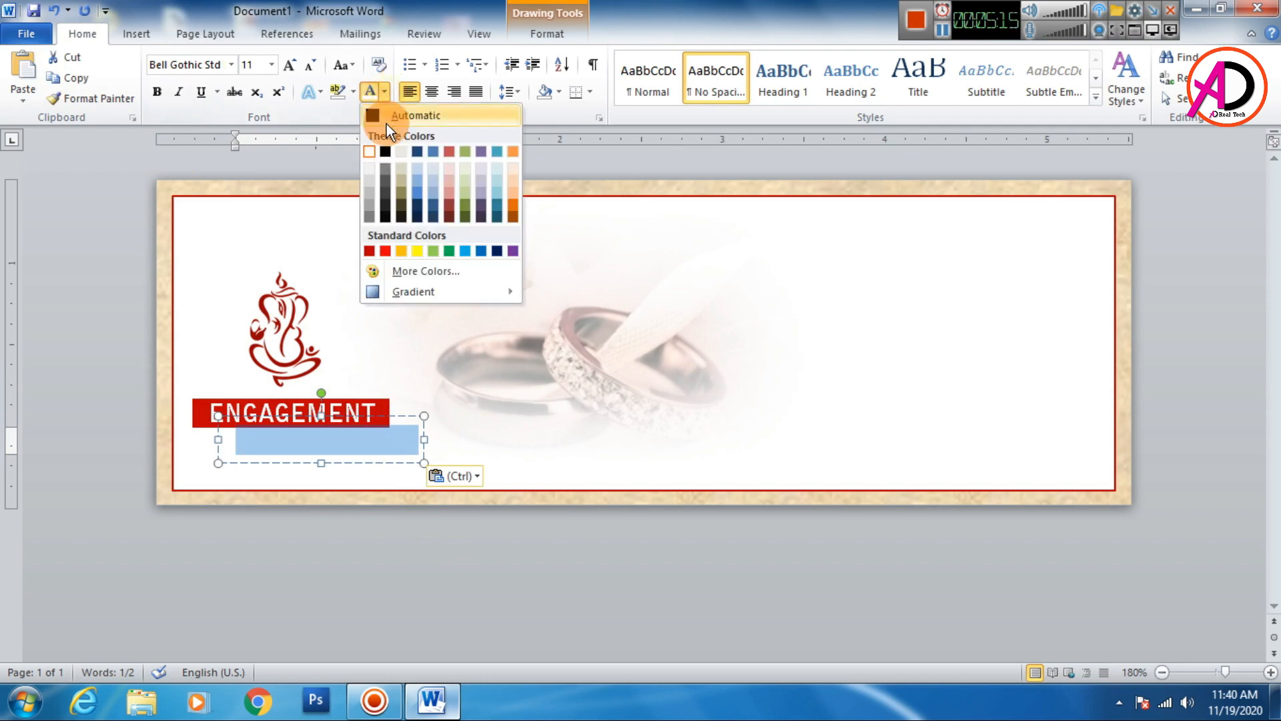
click(389, 170)
drag(385, 414, 341, 442)
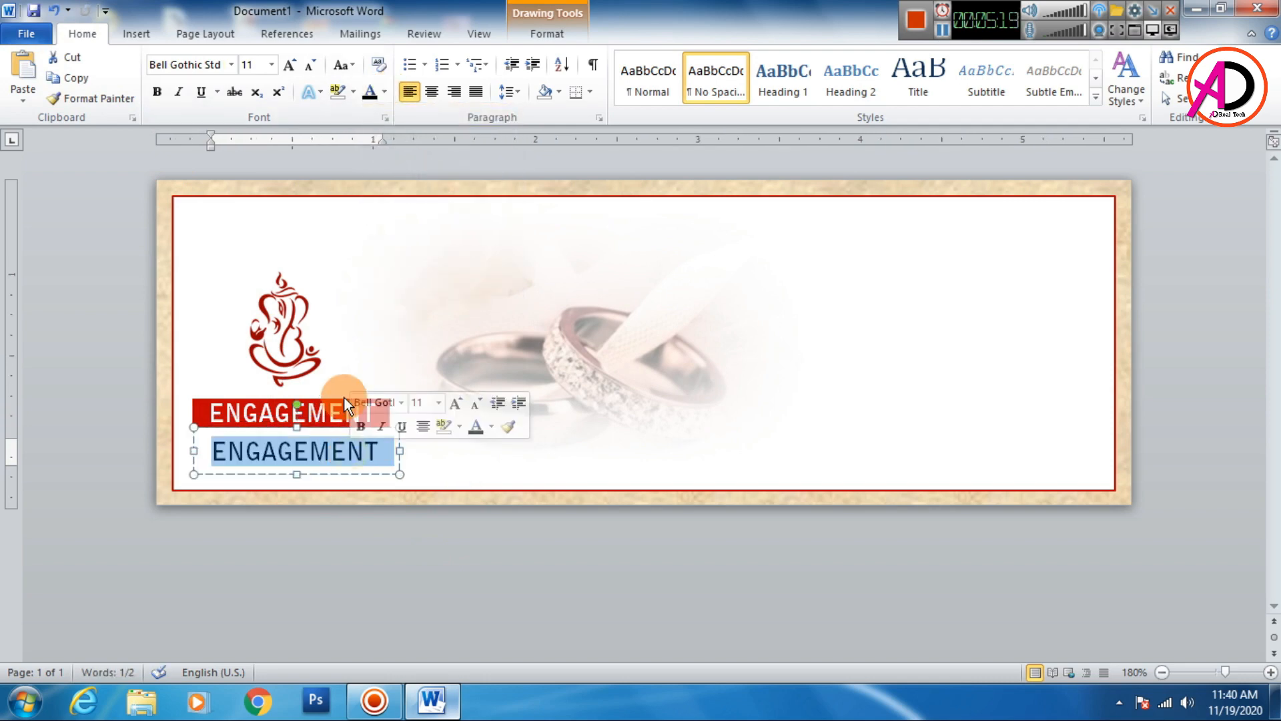
text(INVITATION)
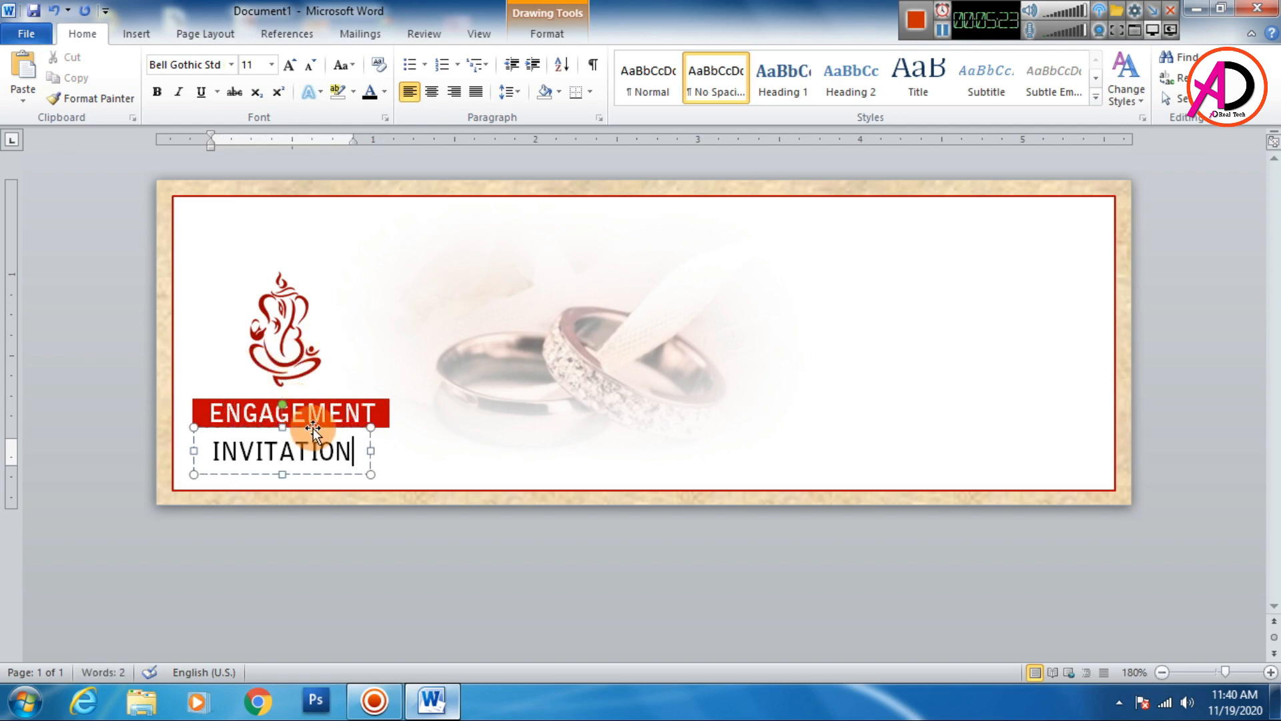
- Nudge the INVITATION text box into place just below the red ENGAGEMENT band
click(368, 463)
key(ctrl+Up)
key(ctrl+Up)
key(ctrl+Up)
key(ctrl+Right)
key(ctrl+Right)
key(ctrl+Right)
key(ctrl+Right)
key(ctrl+Right)
key(ctrl+Right)
key(ctrl+Up)
key(ctrl+Up)
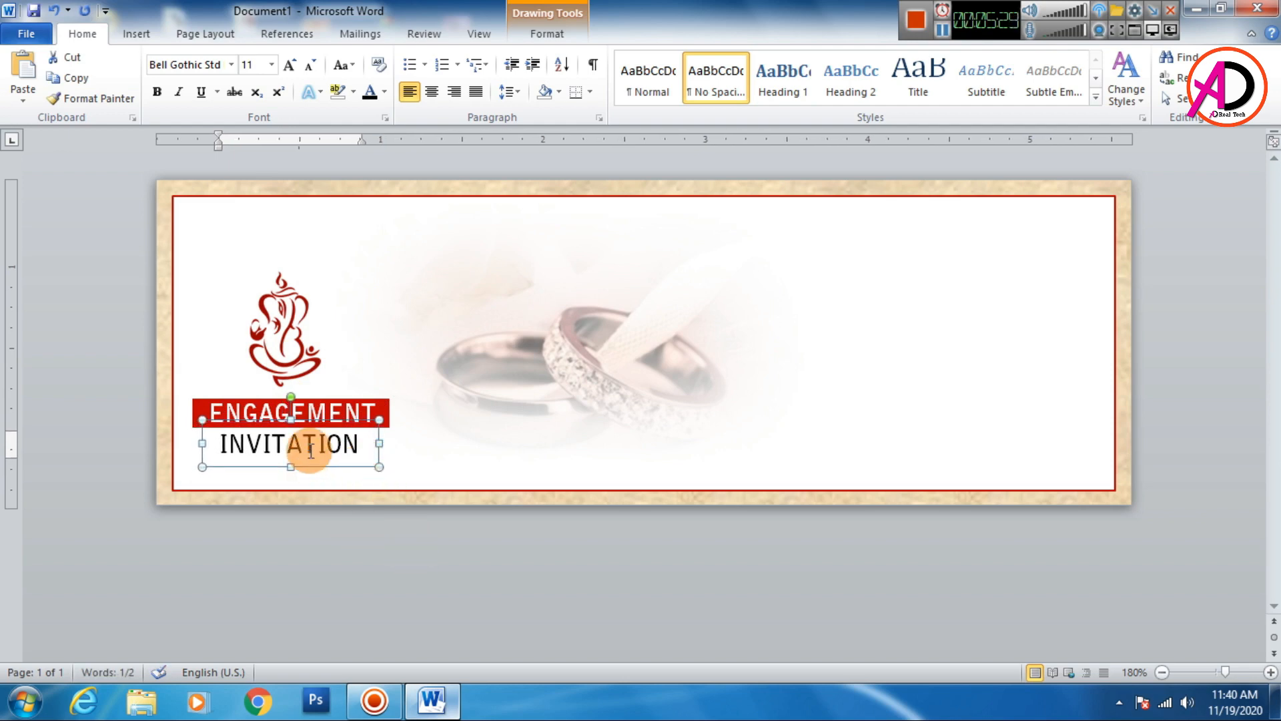
- Reduce the INVITATION text's font size to 9
double_click(327, 448)
click(311, 64)
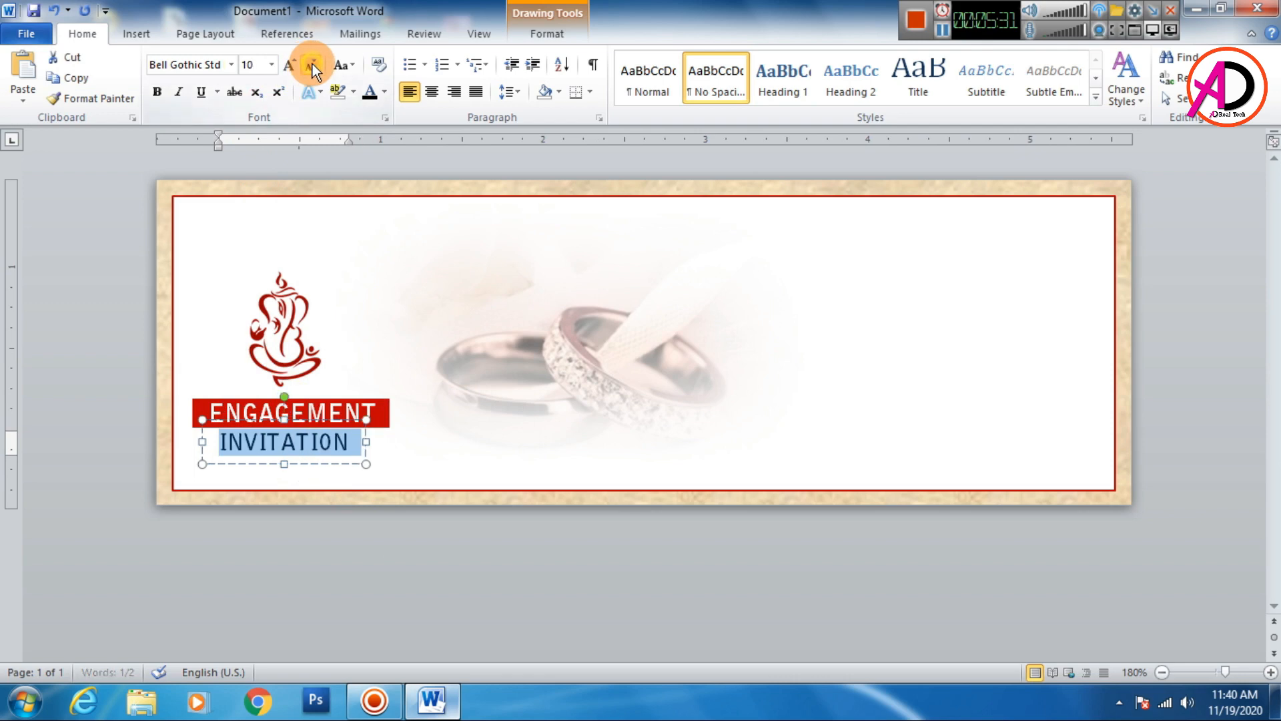
click(312, 64)
click(370, 531)
- Nudge the INVITATION text box so it sits centred under the ENGAGEMENT band
click(289, 443)
key(ctrl+Right)
key(ctrl+Right)
key(ctrl+Right)
key(ctrl+Right)
key(ctrl+Right)
key(ctrl+Right)
key(ctrl+Right)
key(ctrl+Right)
key(ctrl+Right)
key(ctrl+Right)
key(ctrl+Right)
key(ctrl+Right)
key(ctrl+Down)
key(ctrl+Right)
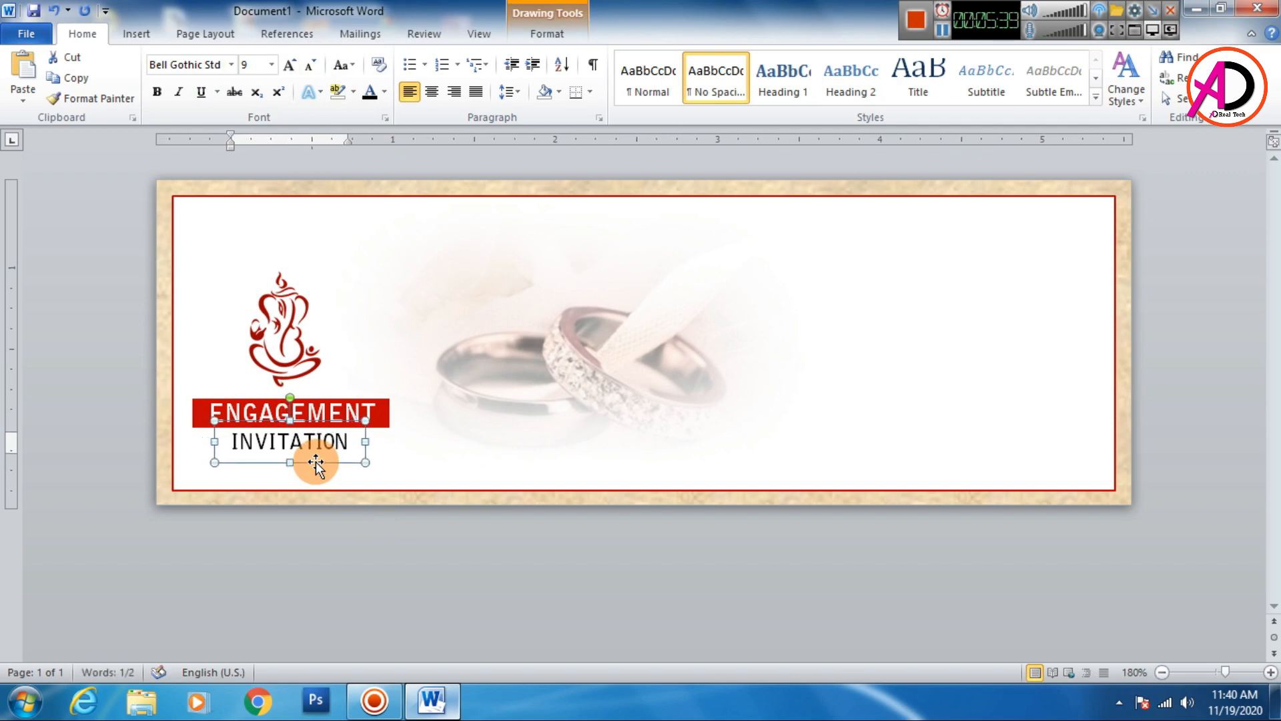
click(306, 293)
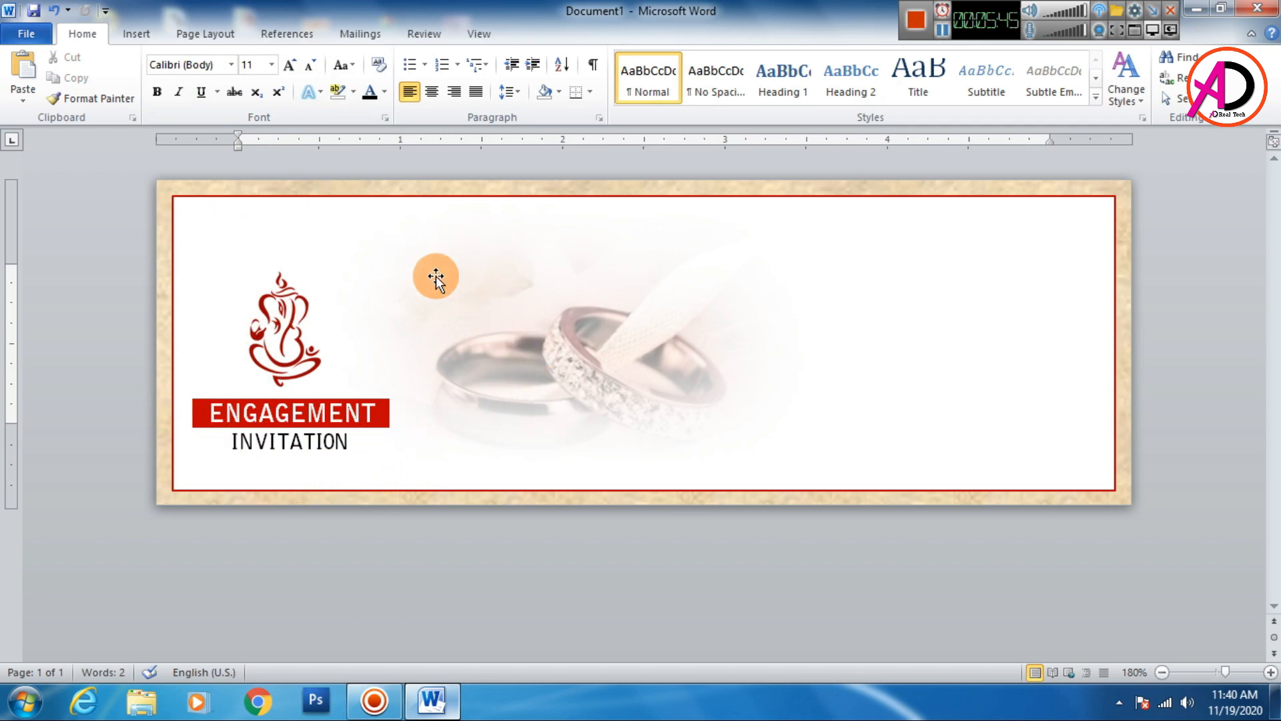
- Try to insert the picture unnamed (1) onto the card
click(137, 34)
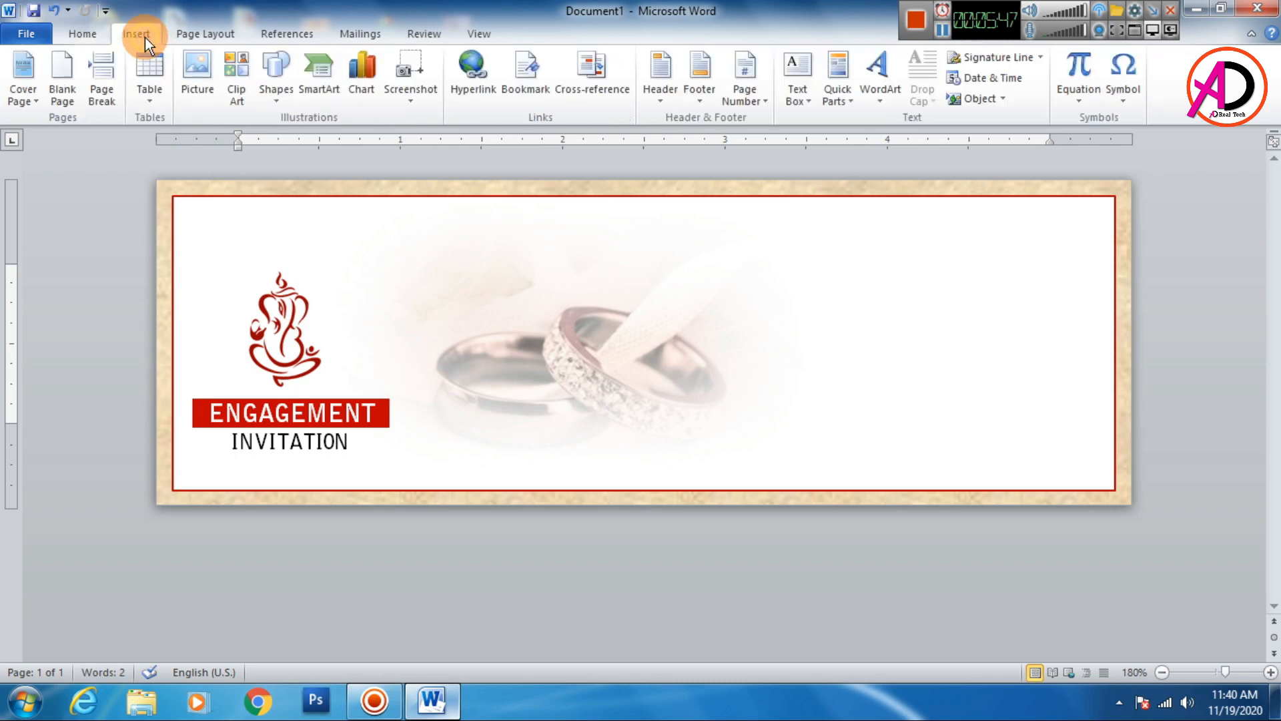
click(197, 70)
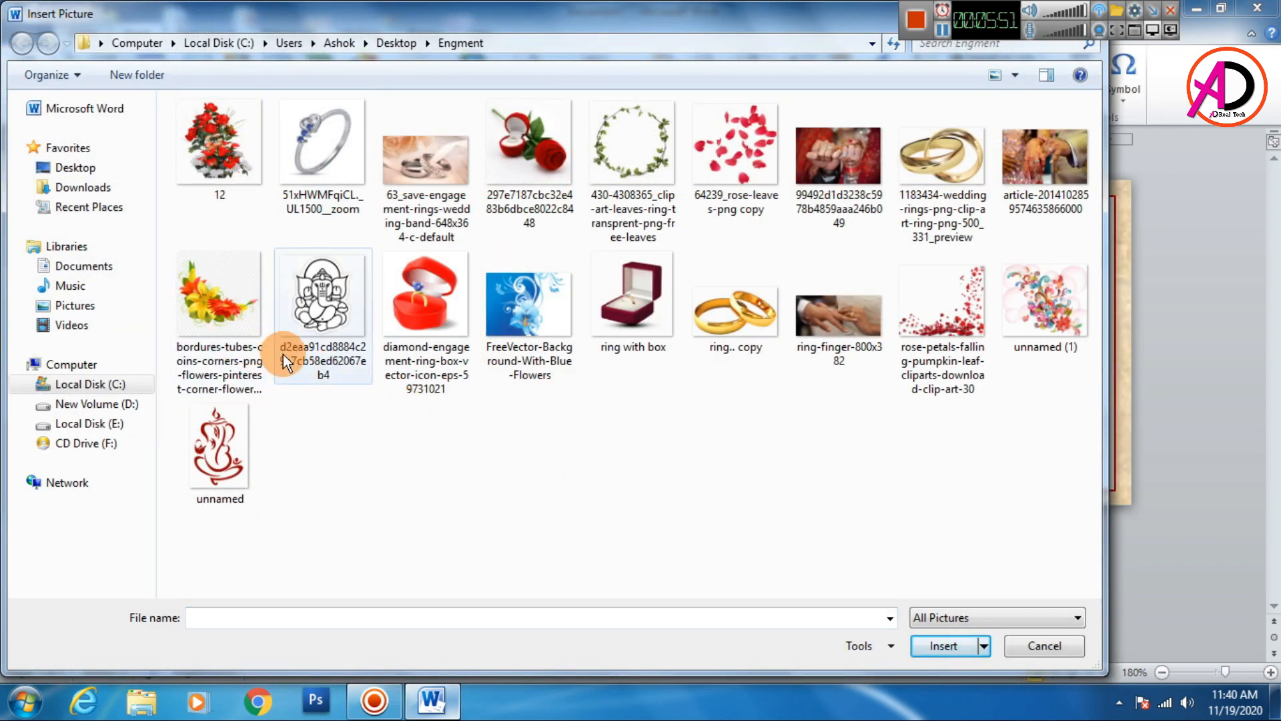
click(1040, 311)
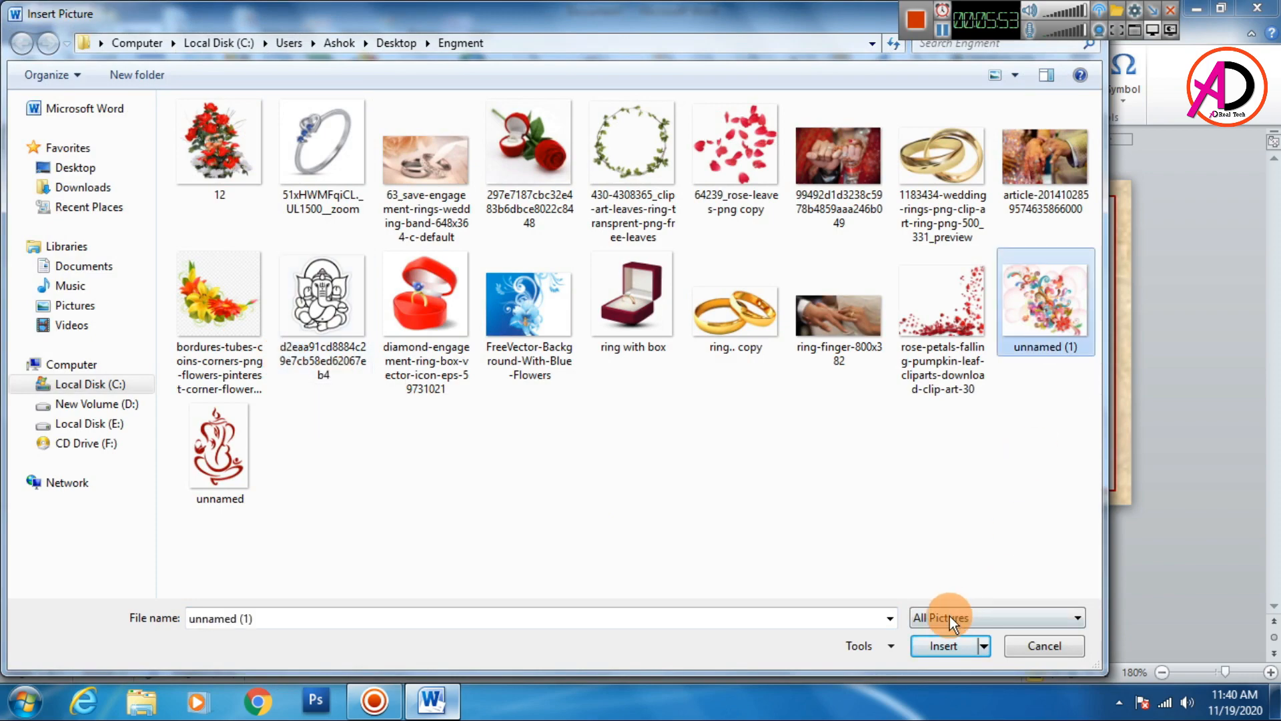
click(943, 644)
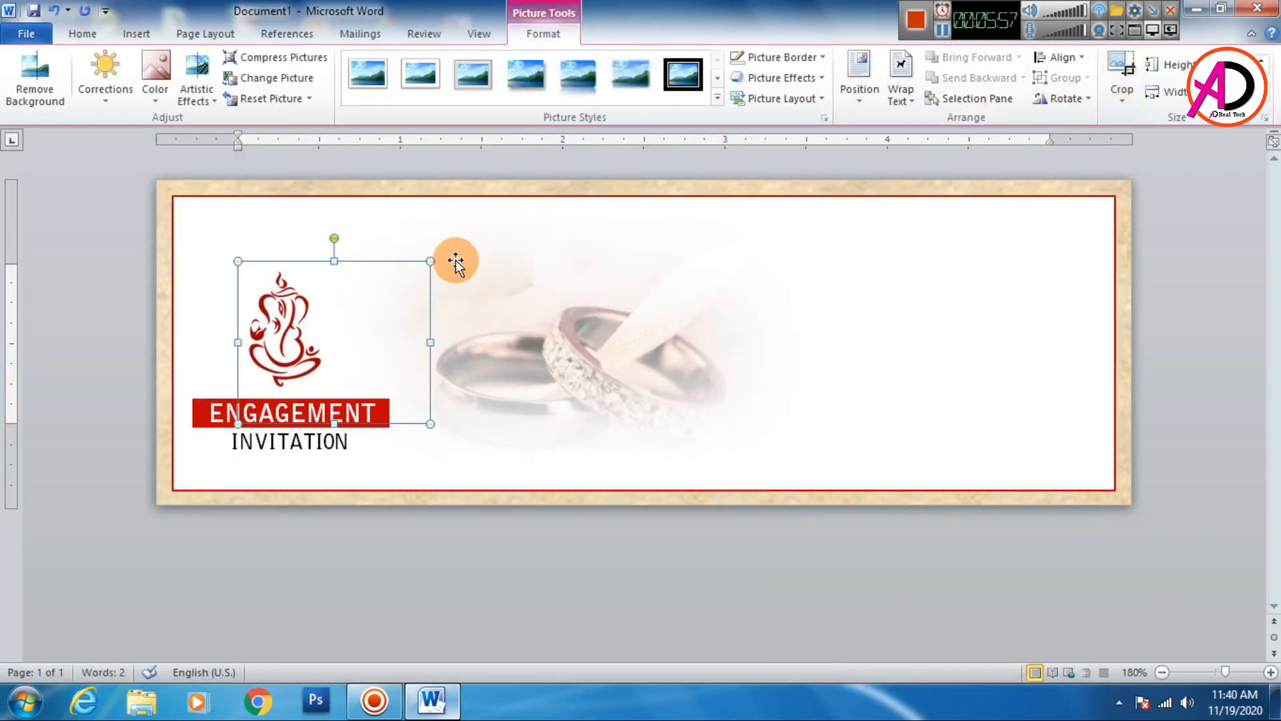
click(400, 317)
- Draw a rectangle over the right part of the card
click(137, 32)
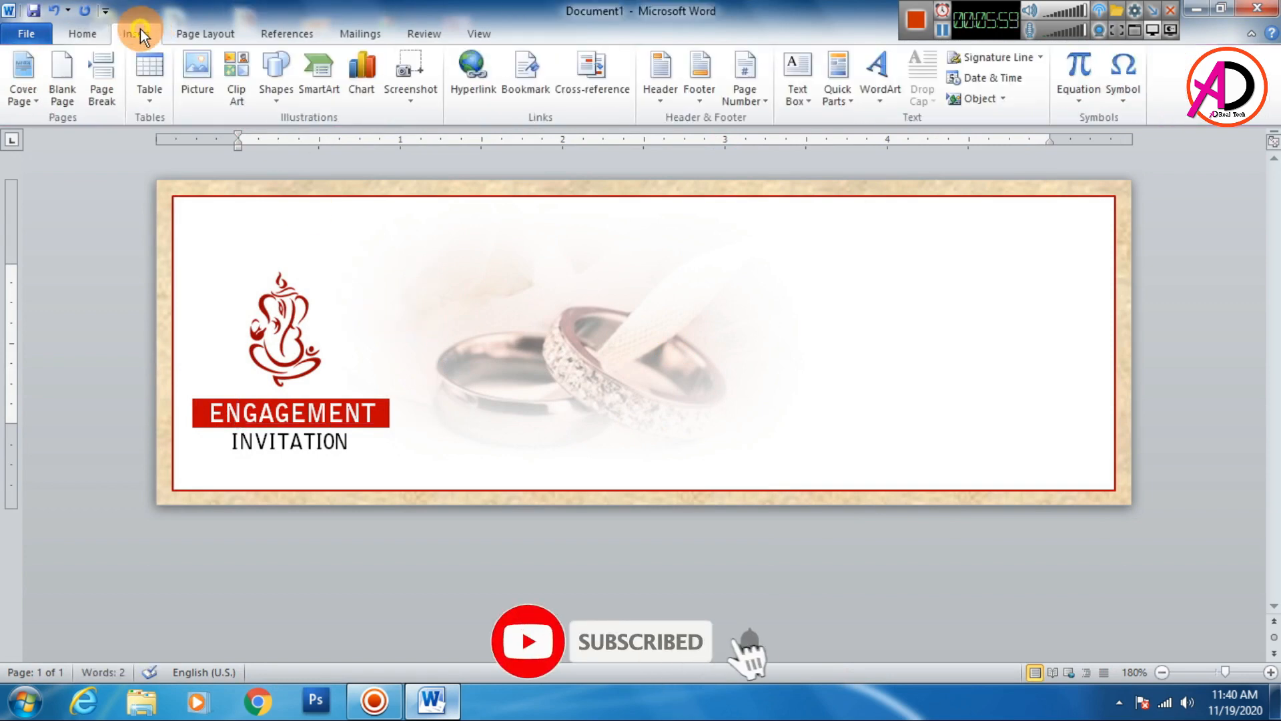
click(276, 80)
click(316, 136)
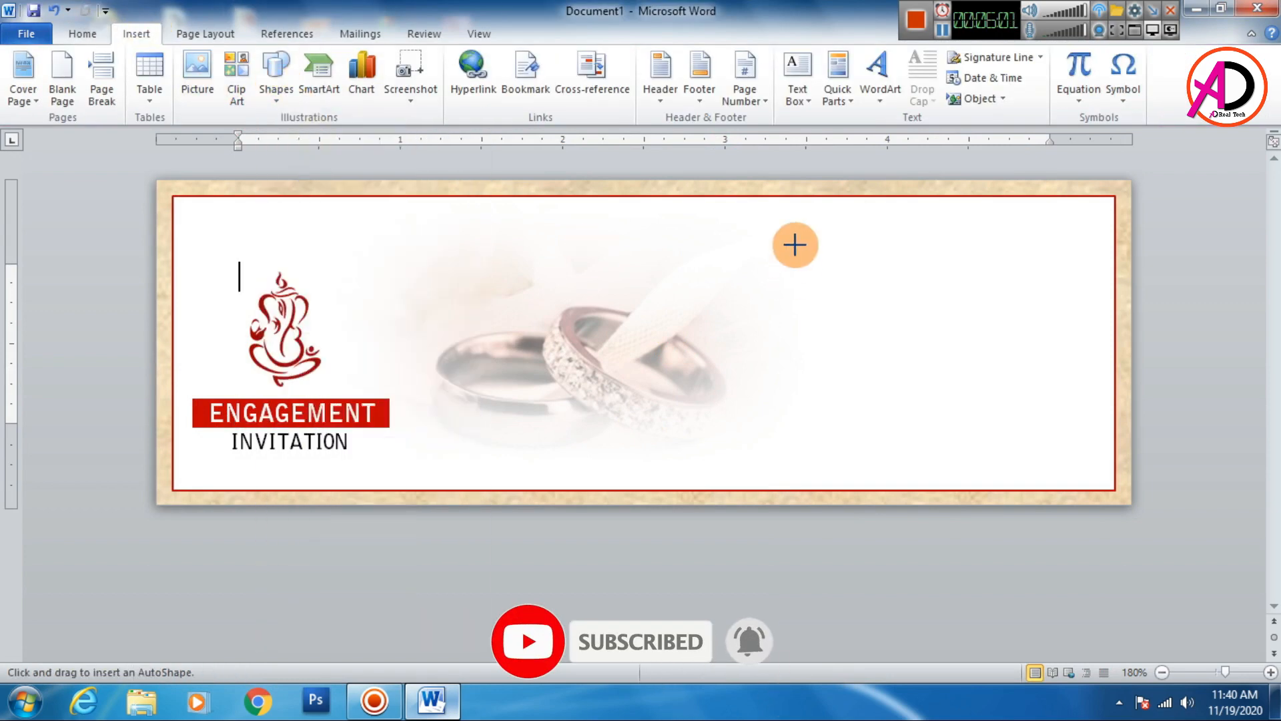
mouse_move(757, 195)
mouse_down()
mouse_move(1113, 438)
mouse_move(1104, 469)
mouse_move(1066, 394)
mouse_move(1060, 405)
mouse_up()
drag(965, 304, 987, 341)
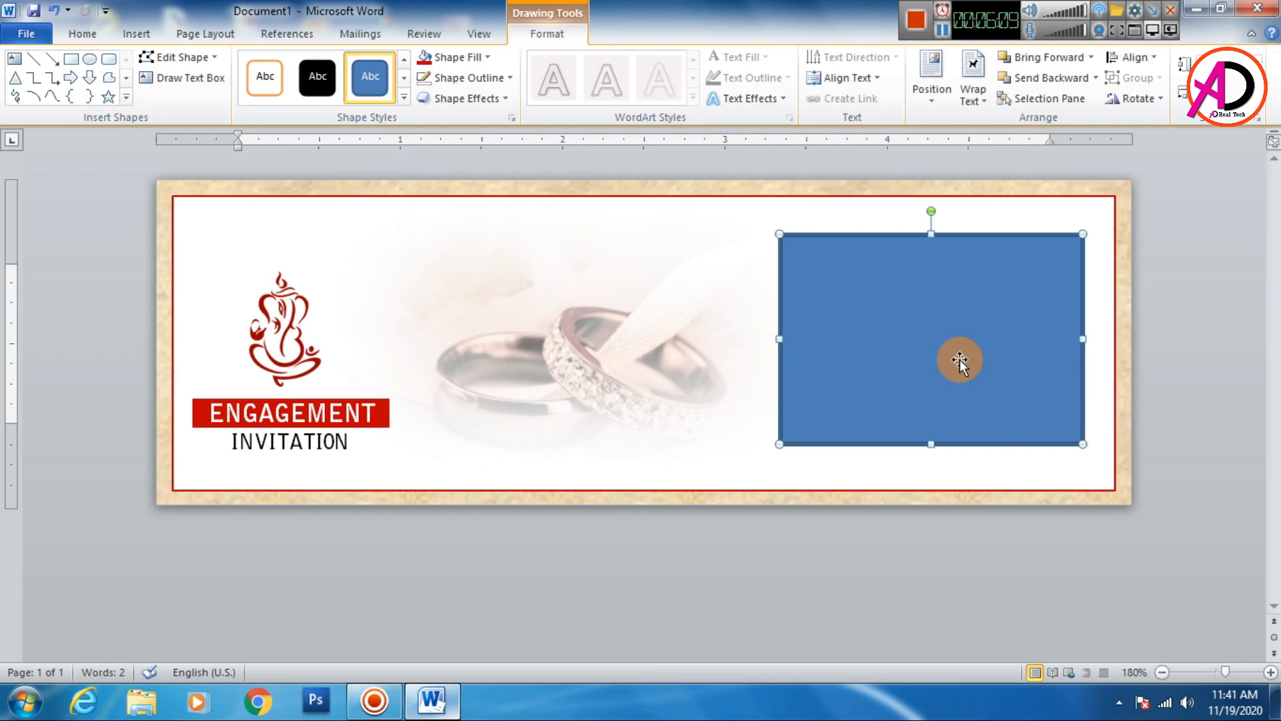
- Fill the rectangle with the picture unnamed (1) using a picture fill
right_click(959, 359)
click(1011, 346)
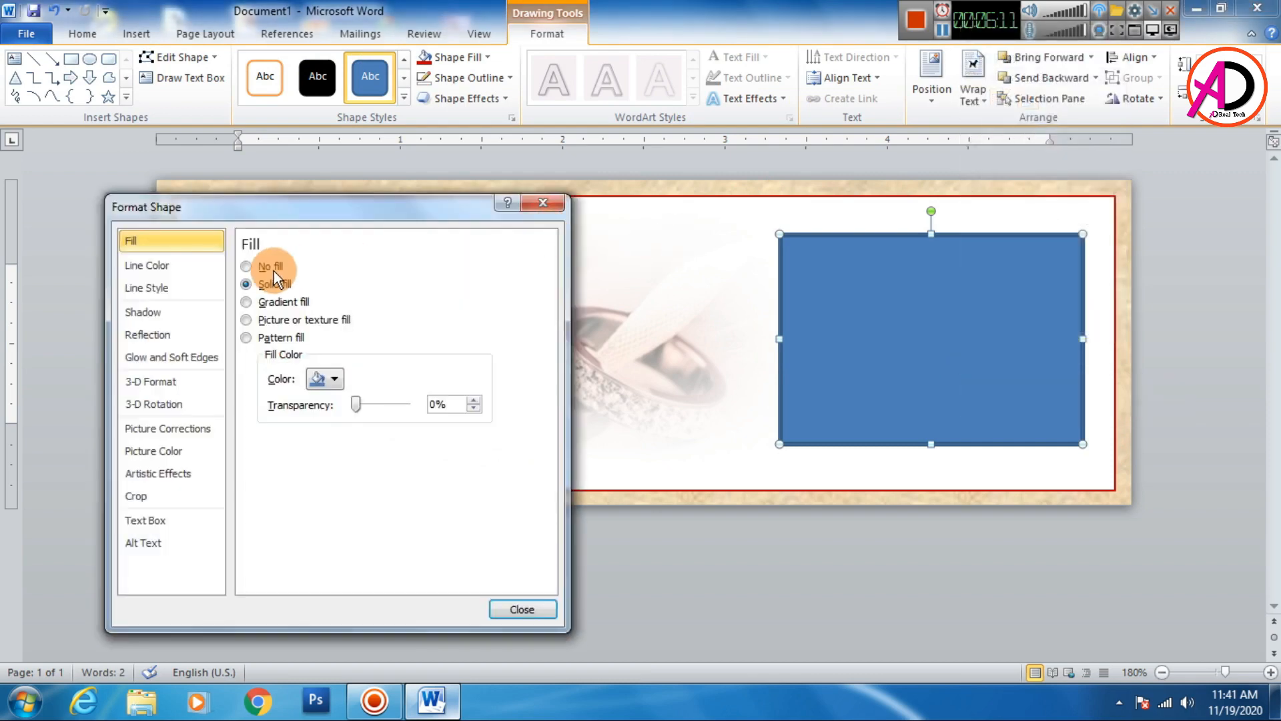
click(275, 322)
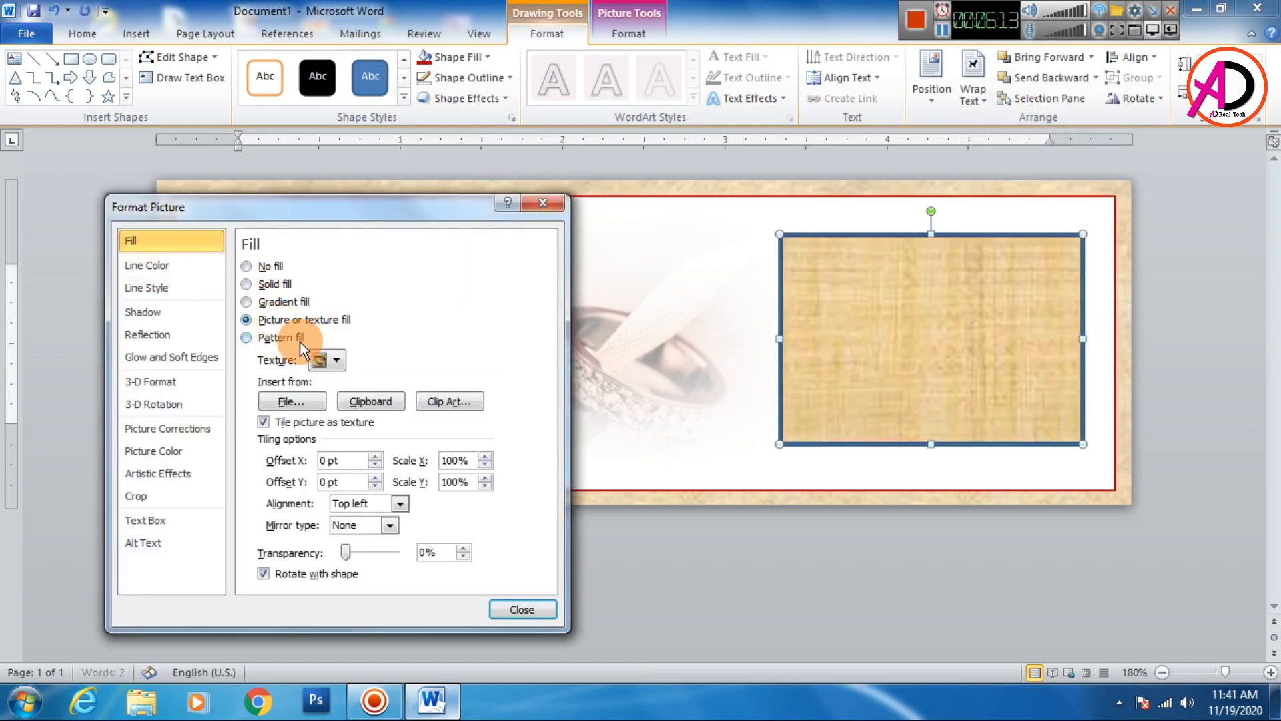
click(309, 402)
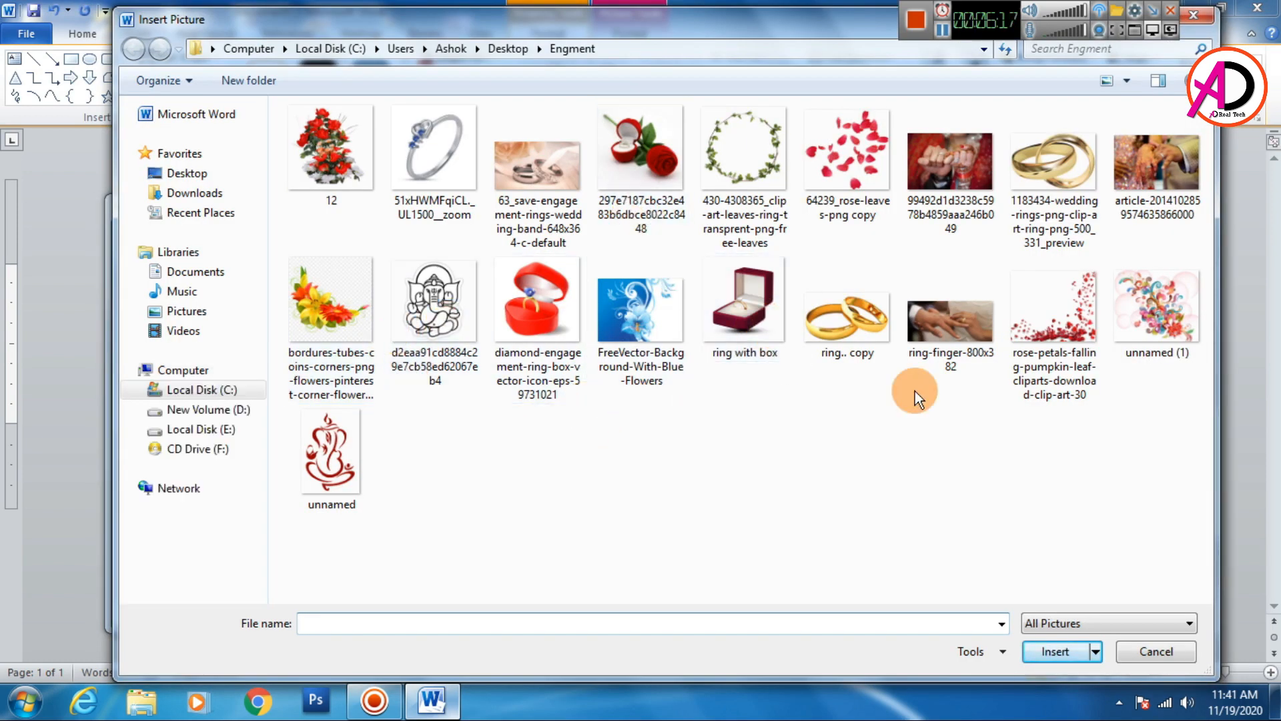
click(1160, 331)
click(1054, 655)
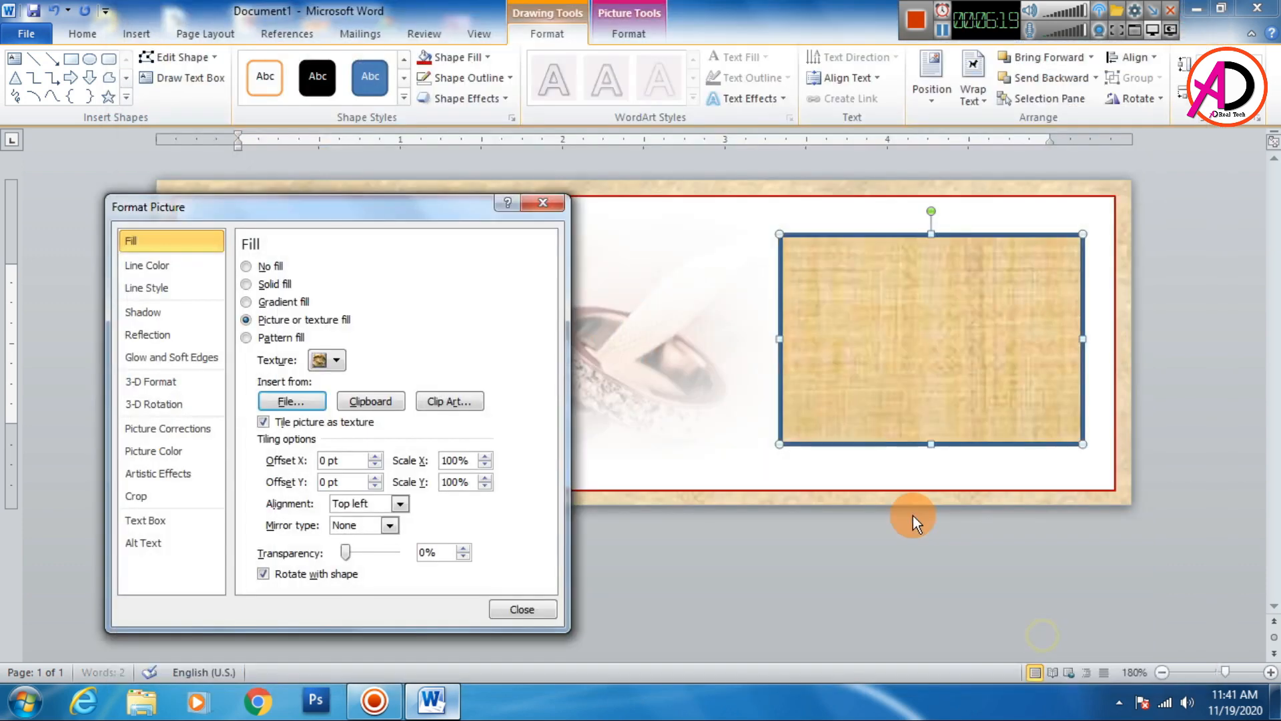
click(510, 606)
- Remove the rectangle's outline and set its picture fill transparency to 94%
click(484, 80)
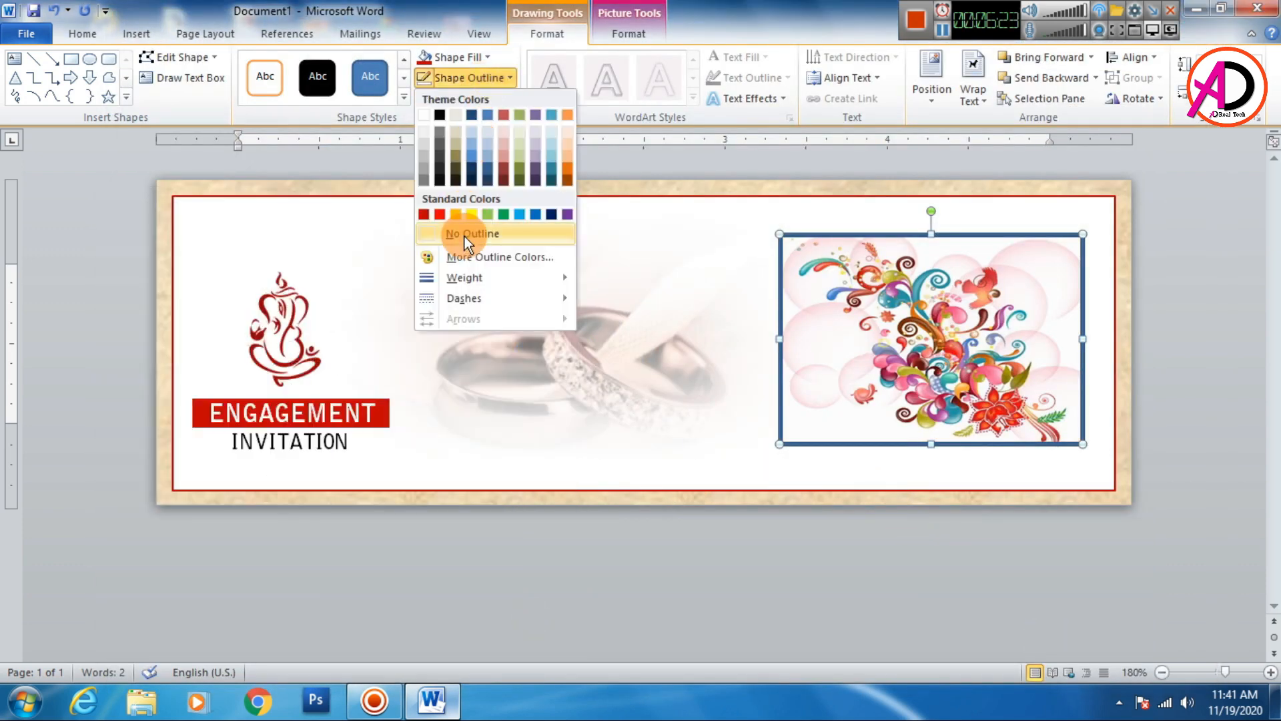
click(464, 232)
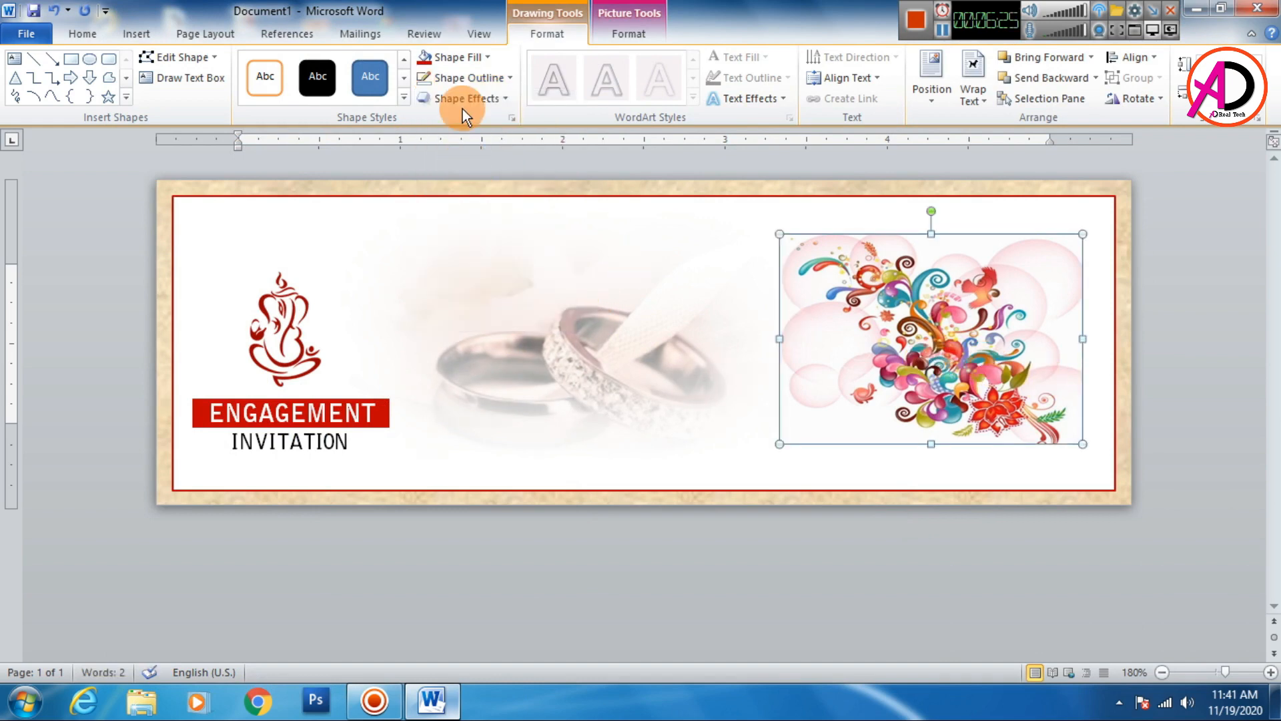
right_click(966, 393)
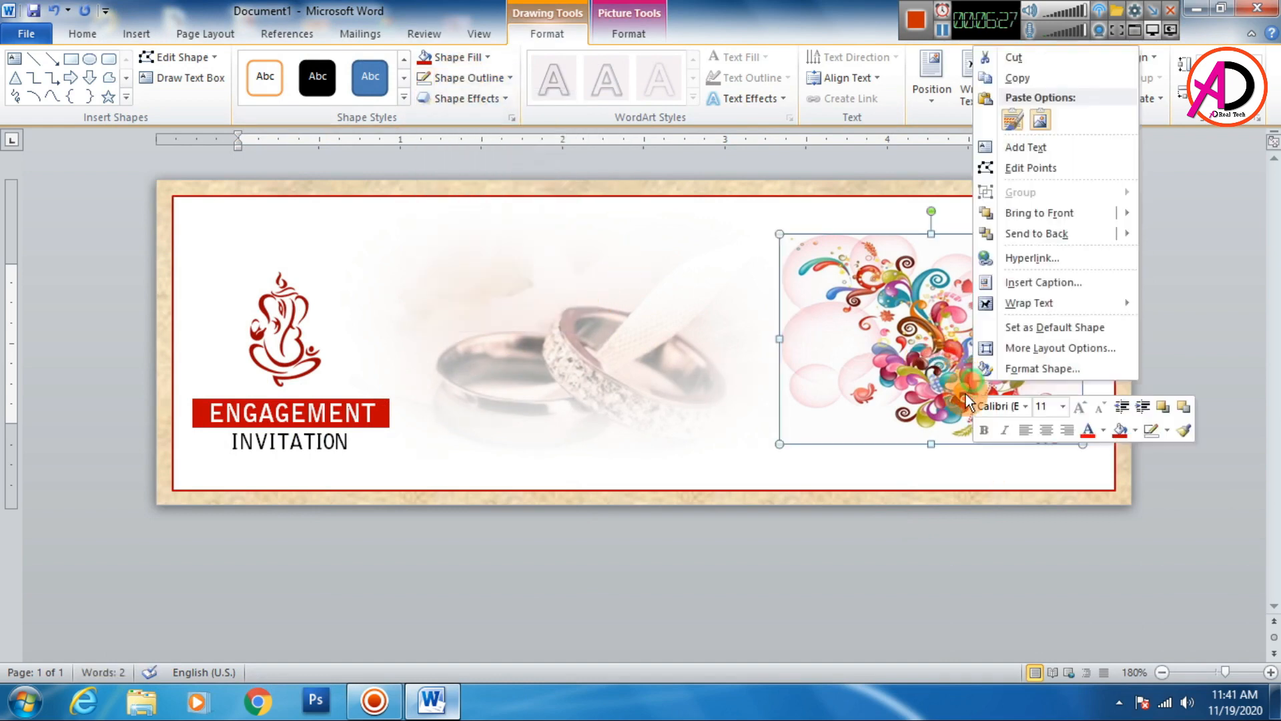
click(1027, 368)
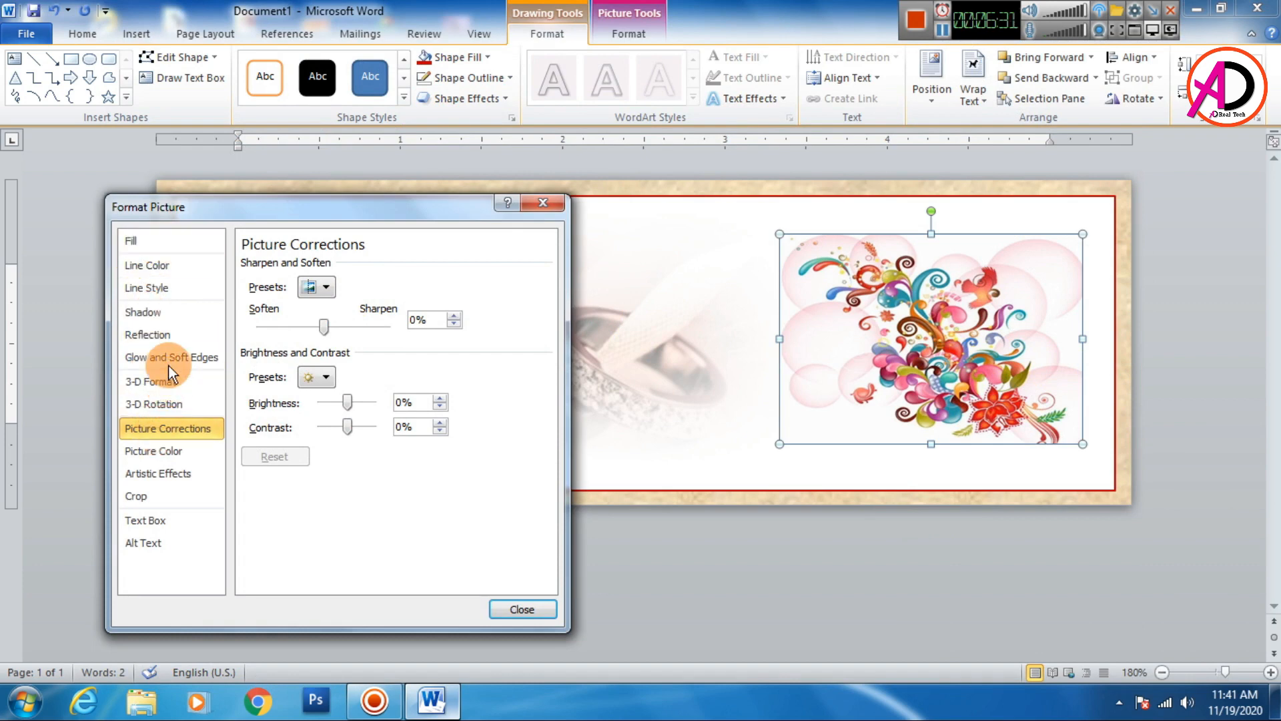
click(154, 239)
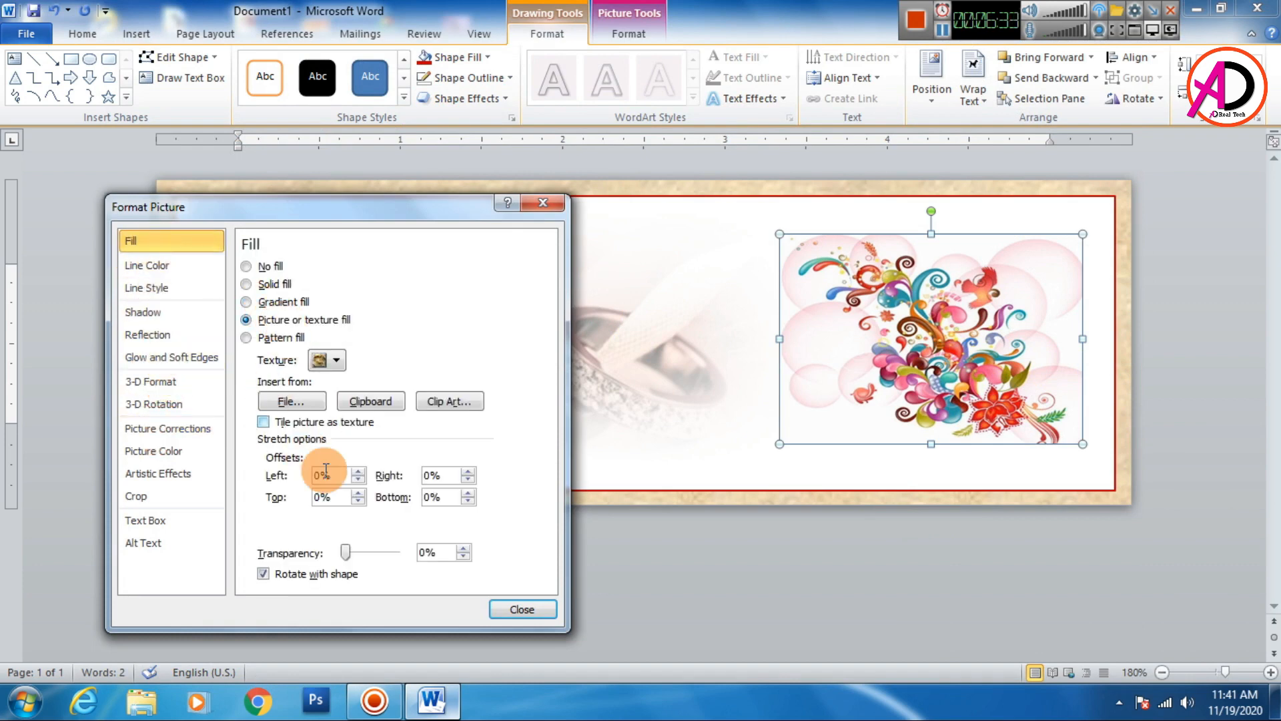
drag(351, 558, 398, 558)
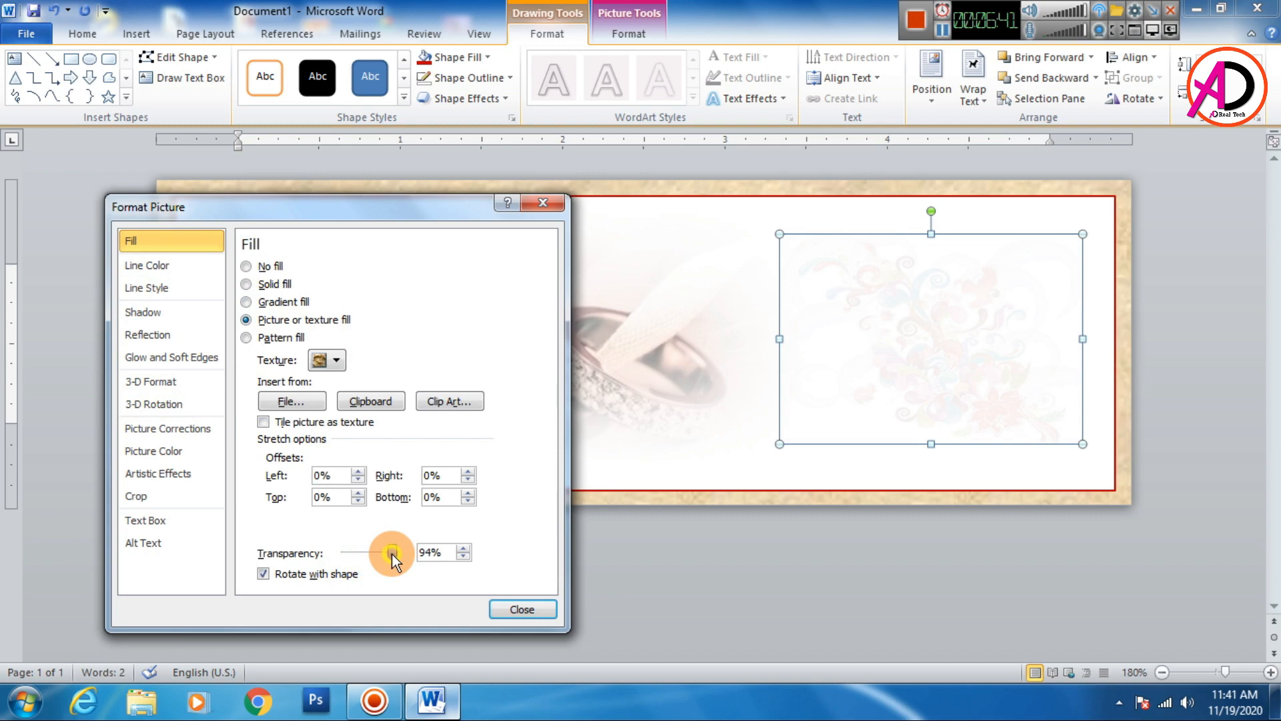
click(503, 606)
- Enlarge the picture rectangle and move it toward the card's upper right corner
drag(774, 444, 657, 491)
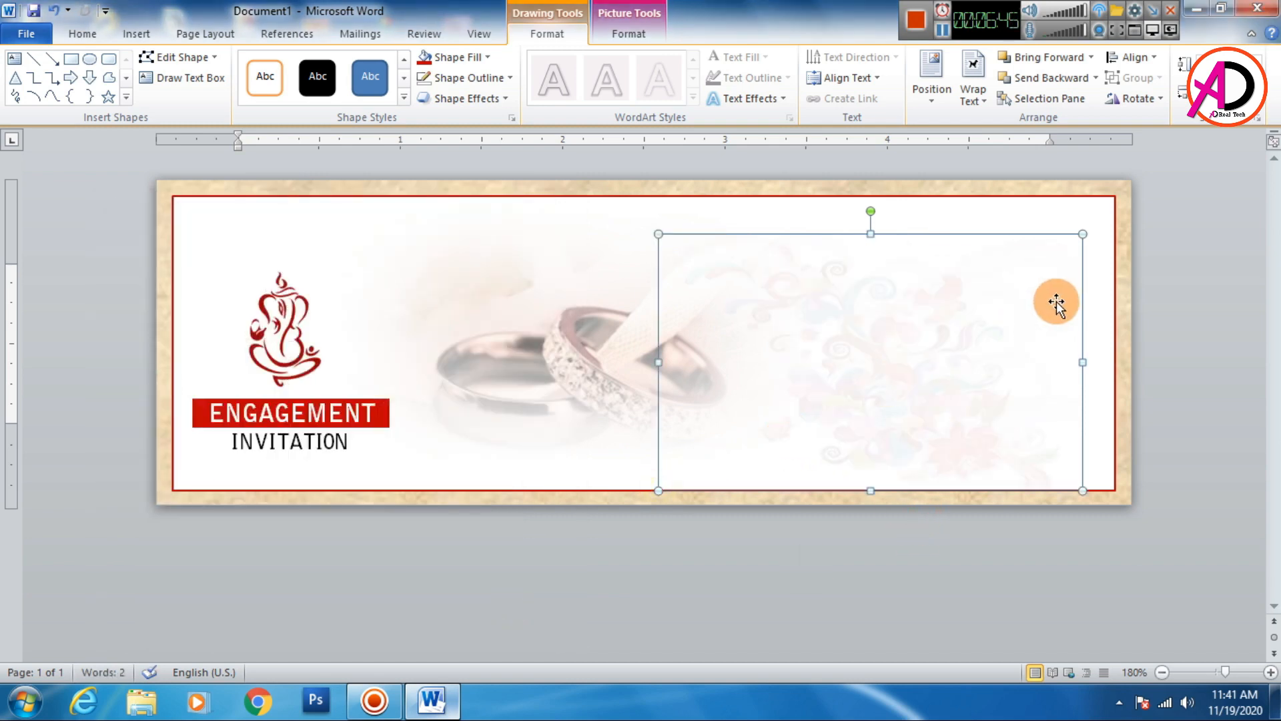
key(ctrl+z)
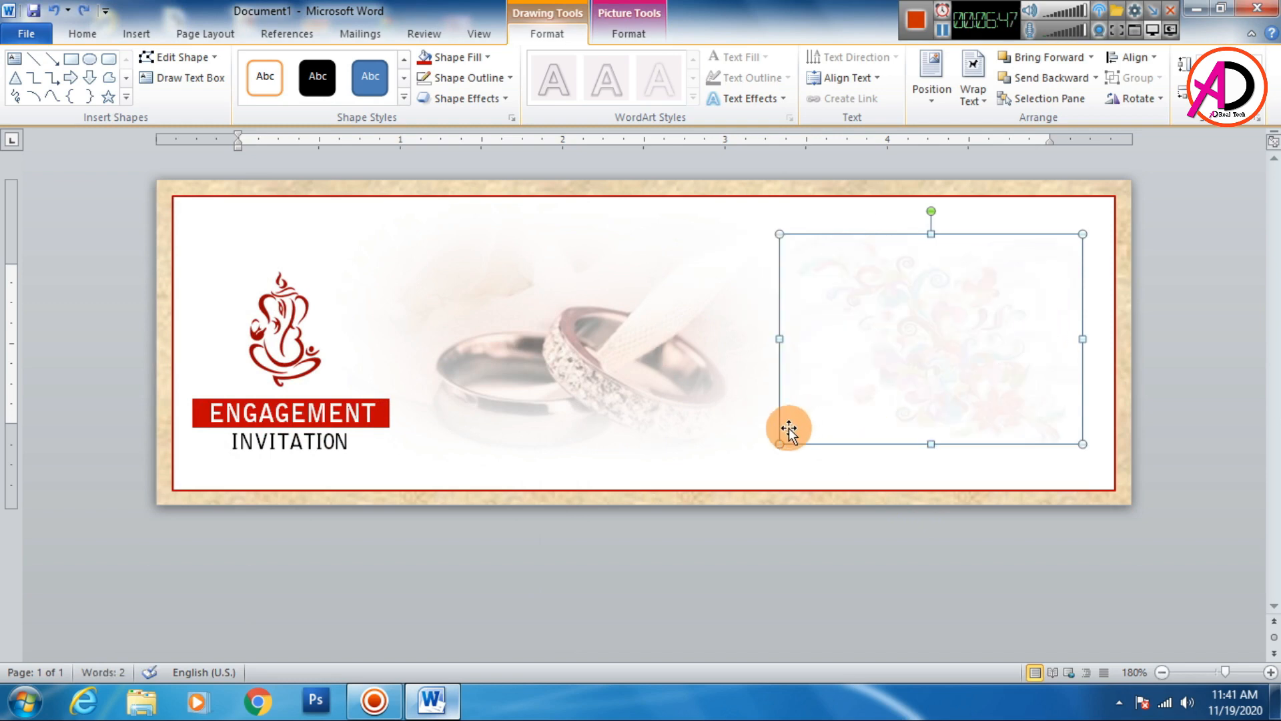
drag(777, 446, 695, 502)
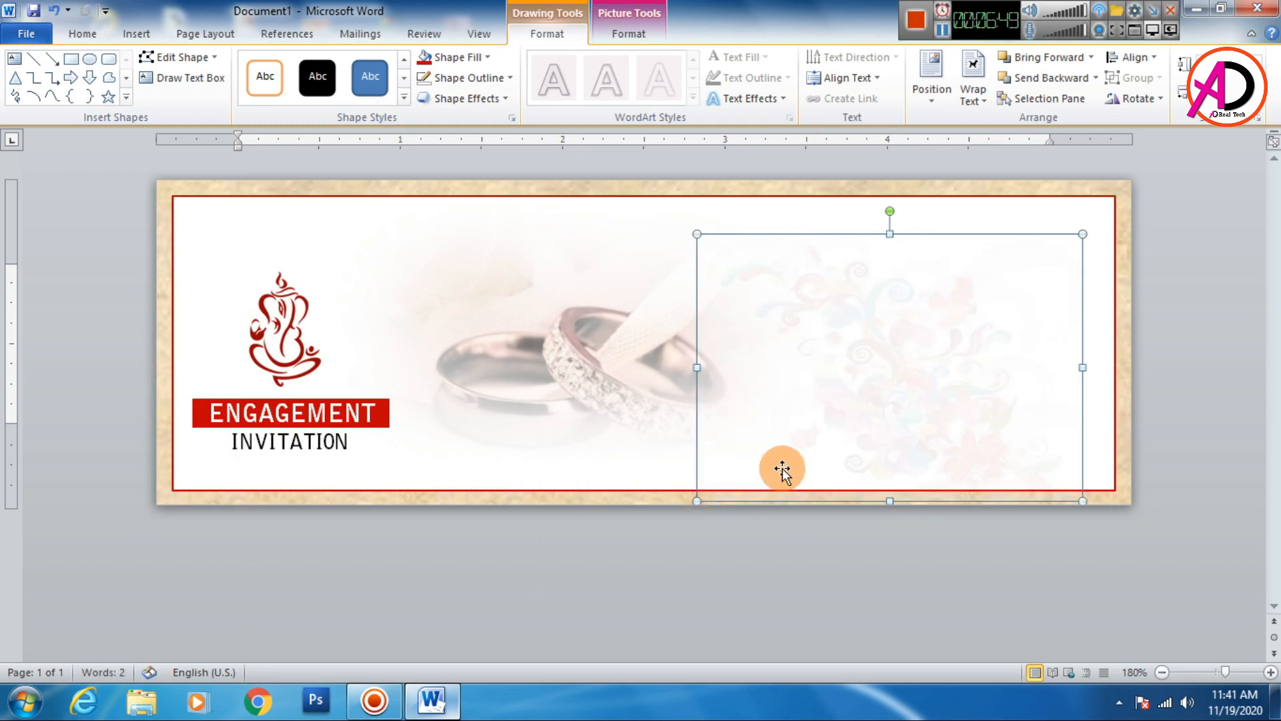
drag(923, 407, 976, 351)
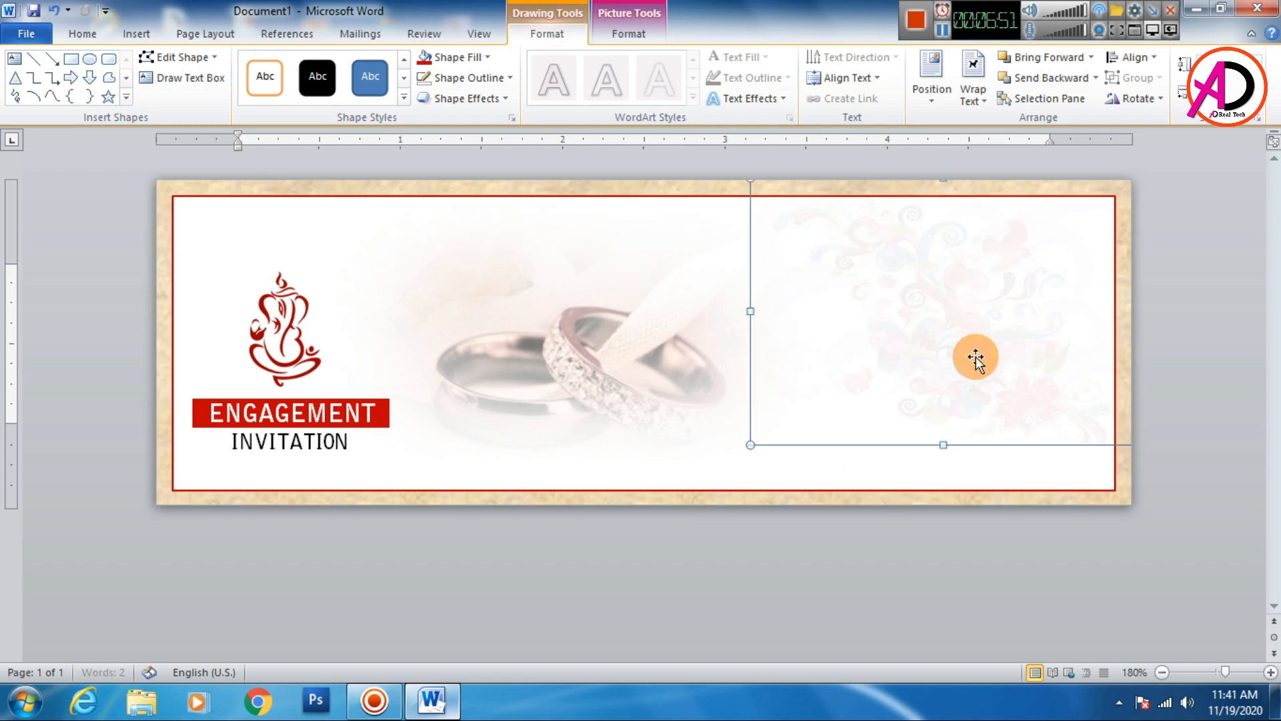
- Enlarge the floral picture rectangle toward the card's upper left and nudge it slightly right
drag(967, 399, 965, 399)
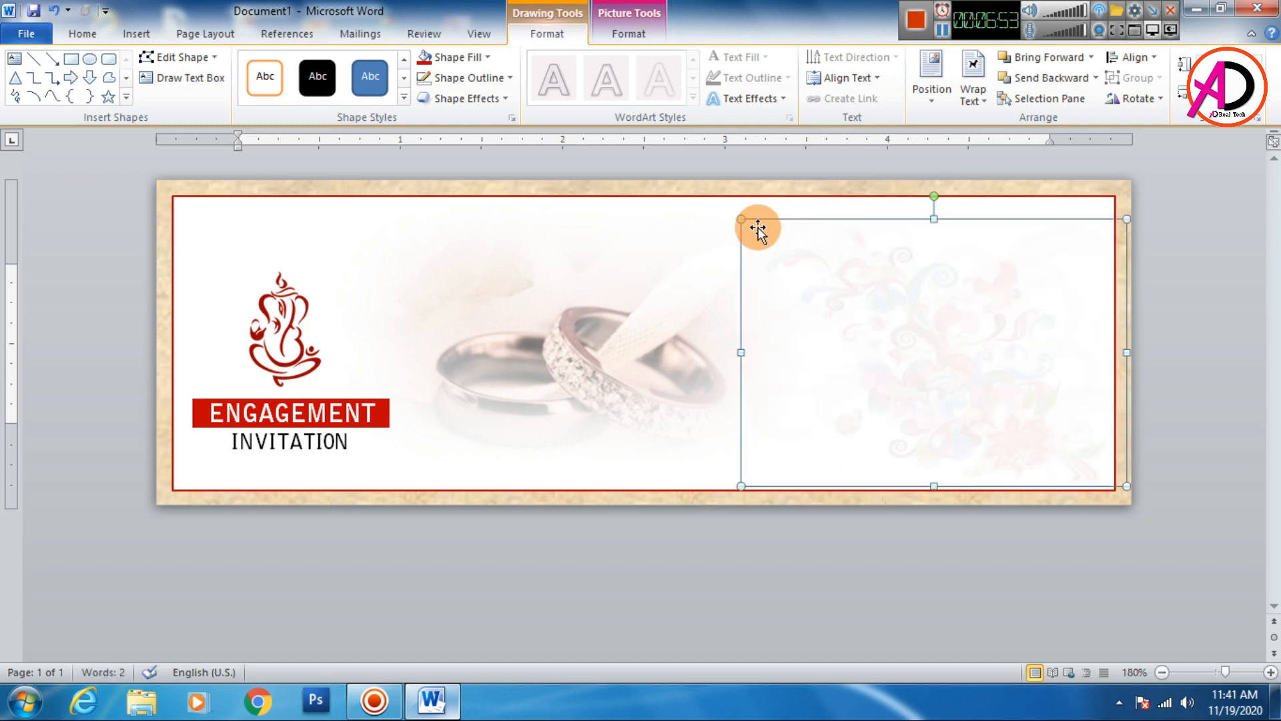
drag(741, 218, 709, 197)
click(1090, 589)
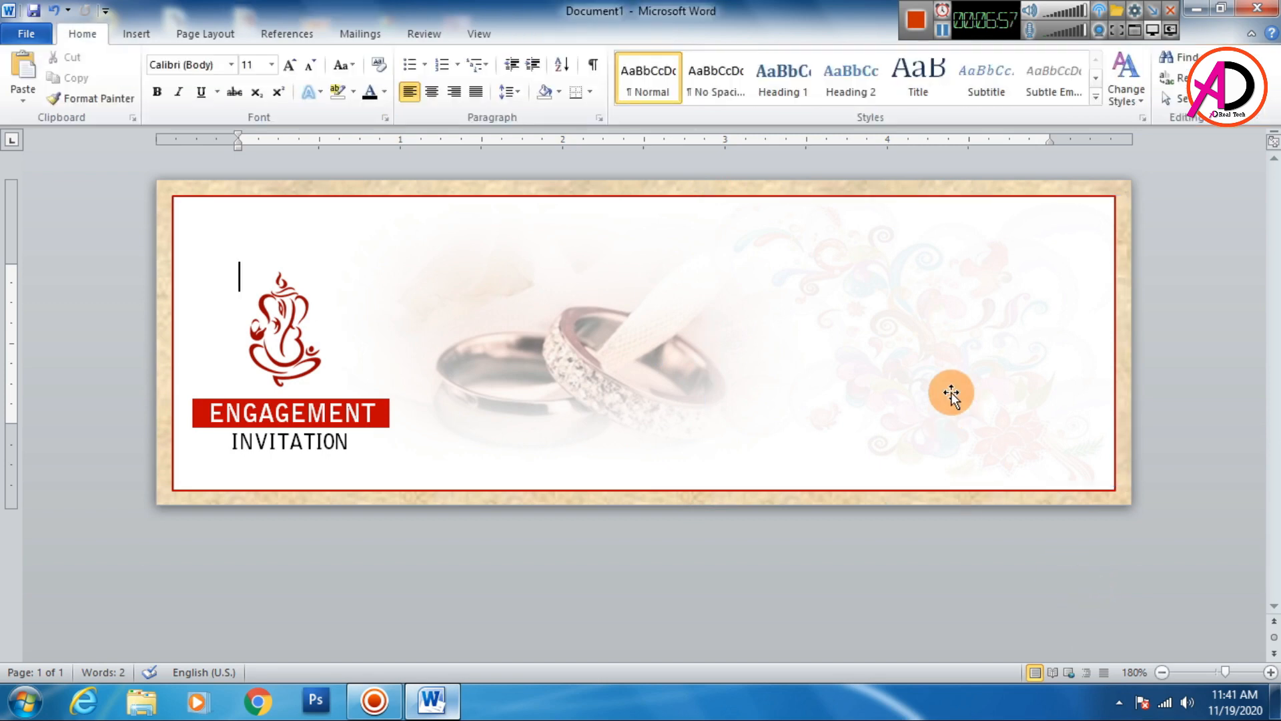
click(952, 395)
key(Right)
key(Right)
key(Right)
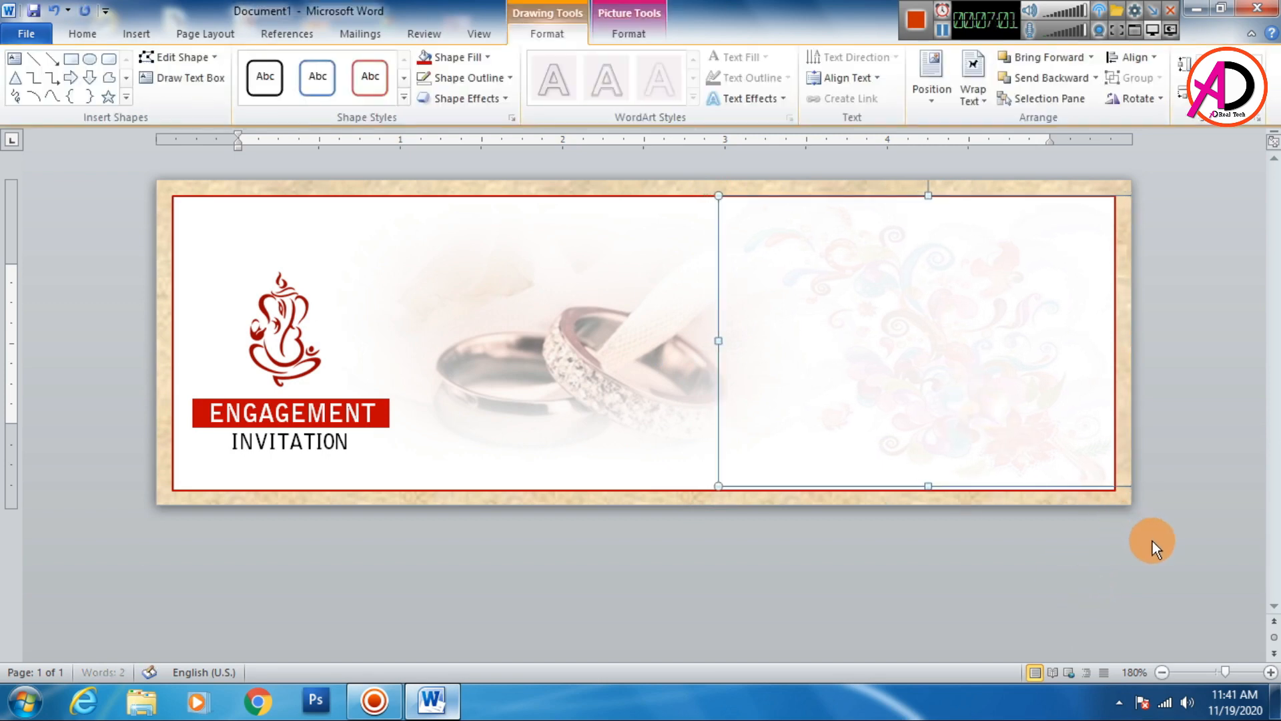
key(Right)
key(Right)
click(1149, 549)
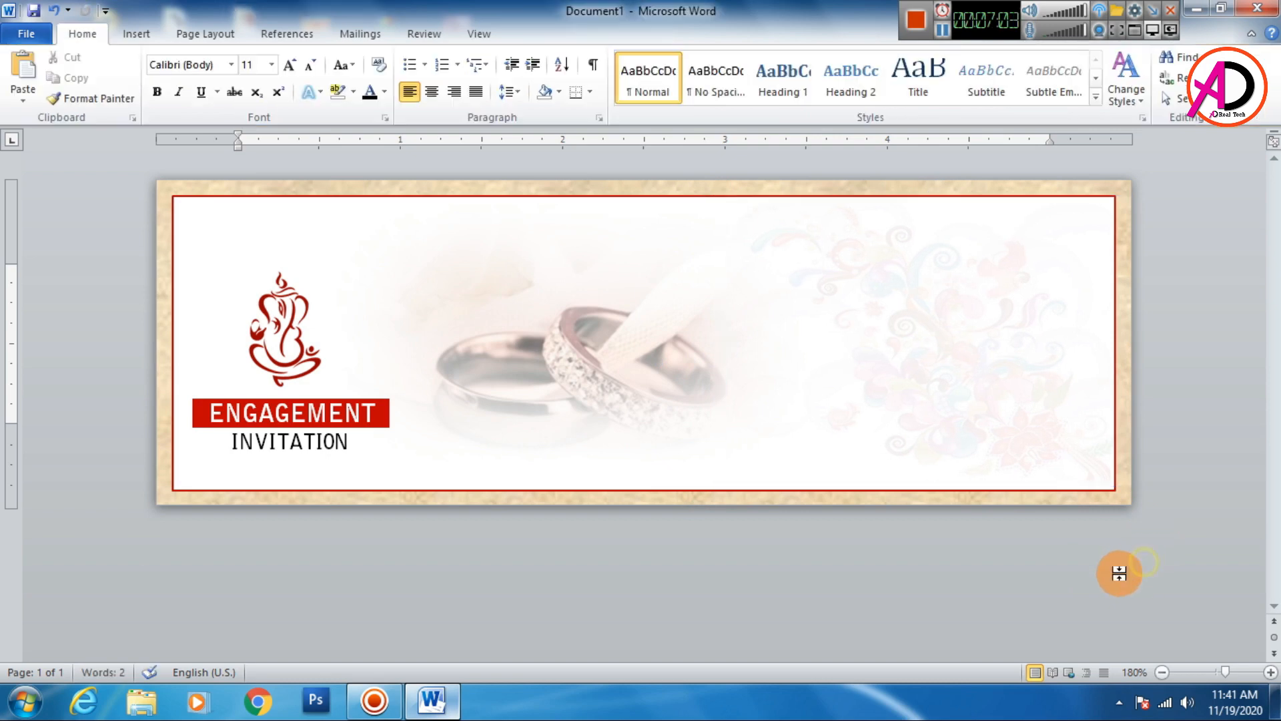
- Send the floral picture rectangle backward behind the other card elements
click(947, 390)
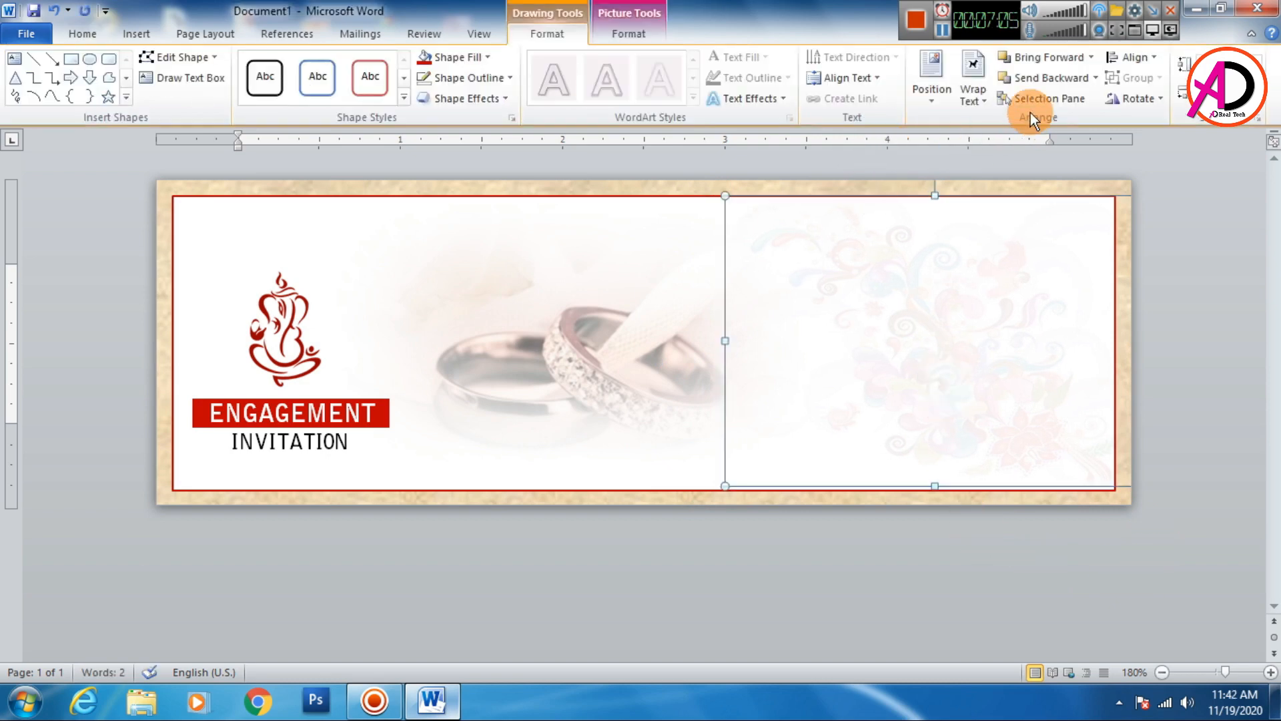
click(1036, 77)
click(1135, 549)
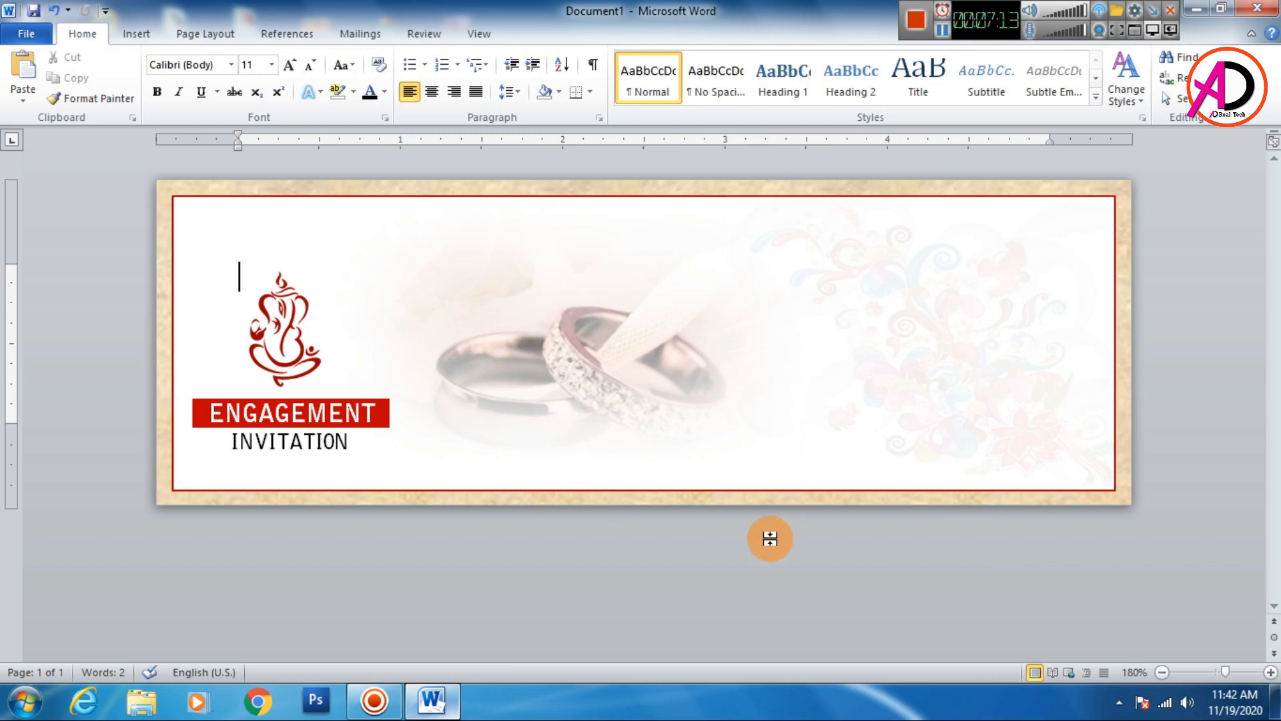
- Insert the picture ring with box into the card
click(136, 33)
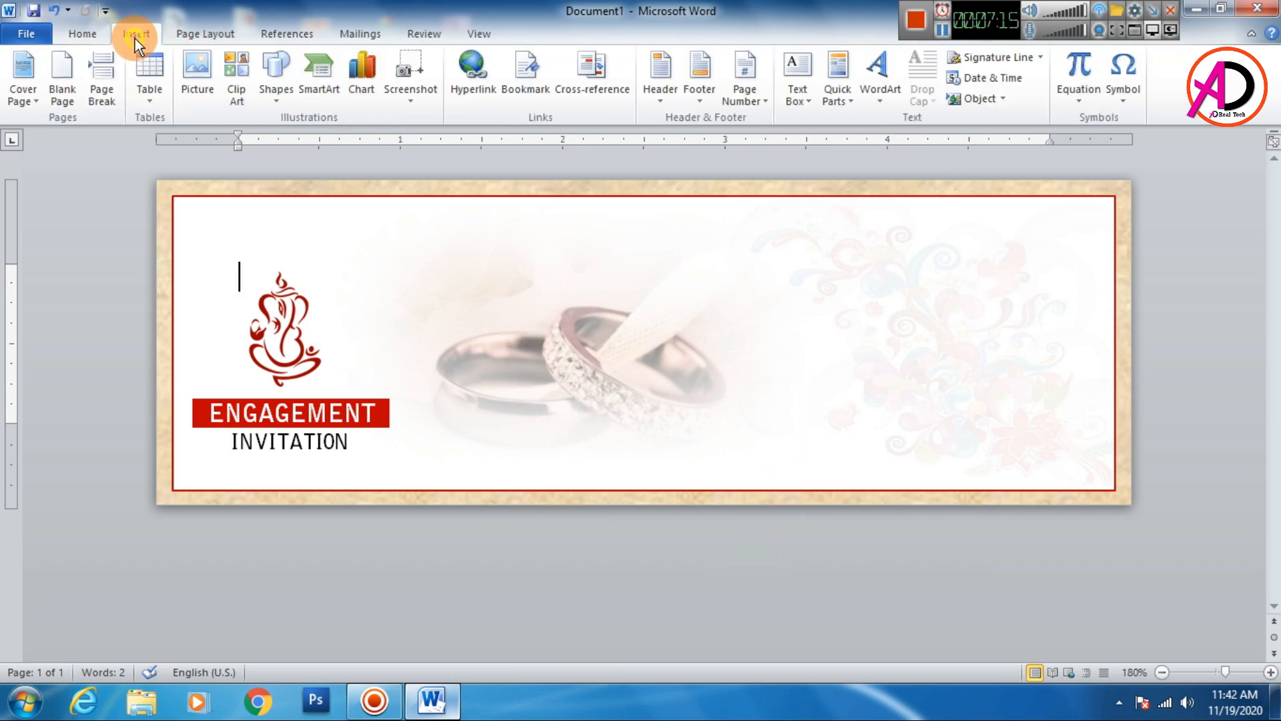
click(192, 75)
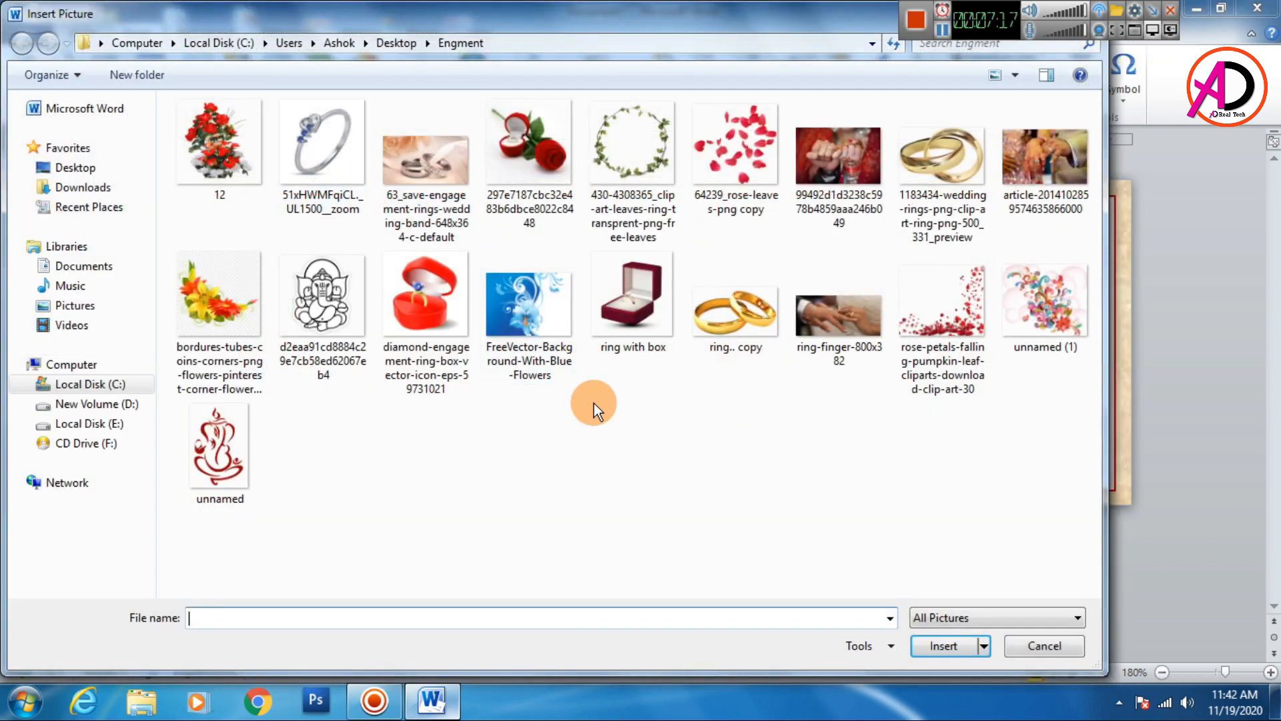
click(643, 311)
click(937, 651)
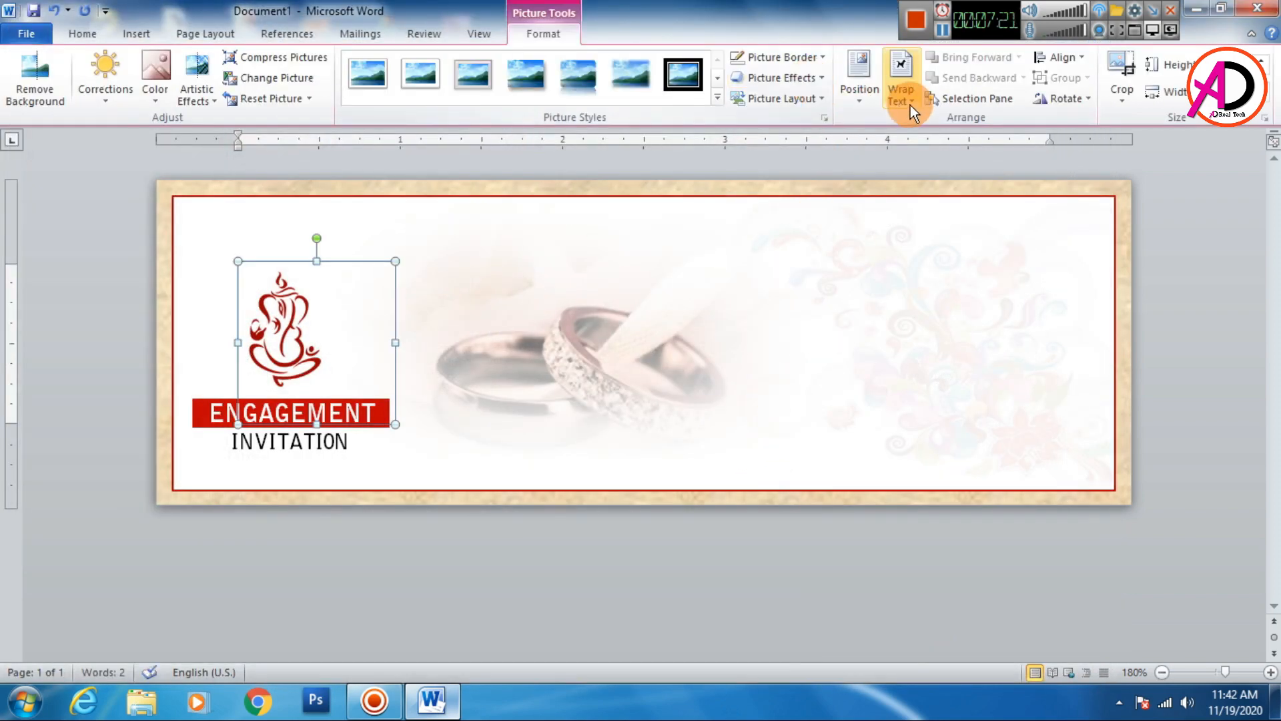
- Set the ring box picture's text wrapping to float freely and move it to the card's upper right
click(910, 106)
click(888, 261)
drag(352, 348, 972, 278)
click(720, 527)
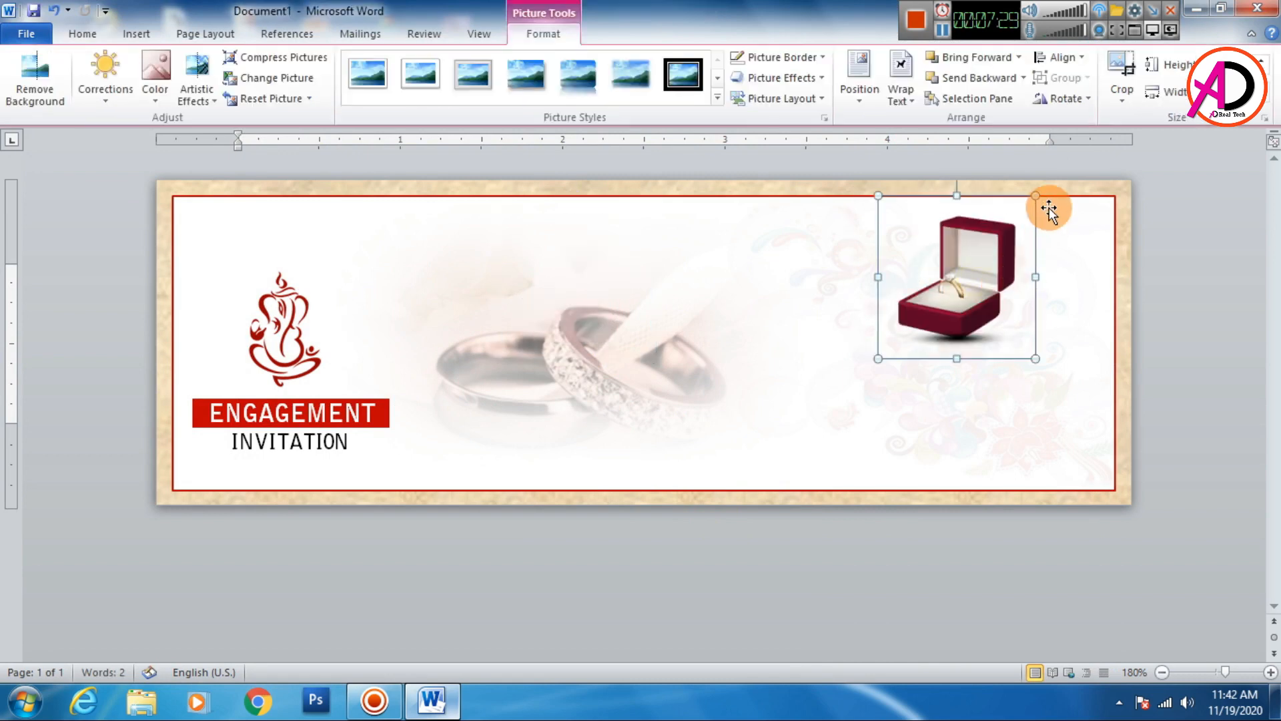
- Shrink the ring box picture from its corner and reposition it slightly
drag(1035, 196, 1012, 219)
drag(988, 311, 1009, 292)
click(1241, 350)
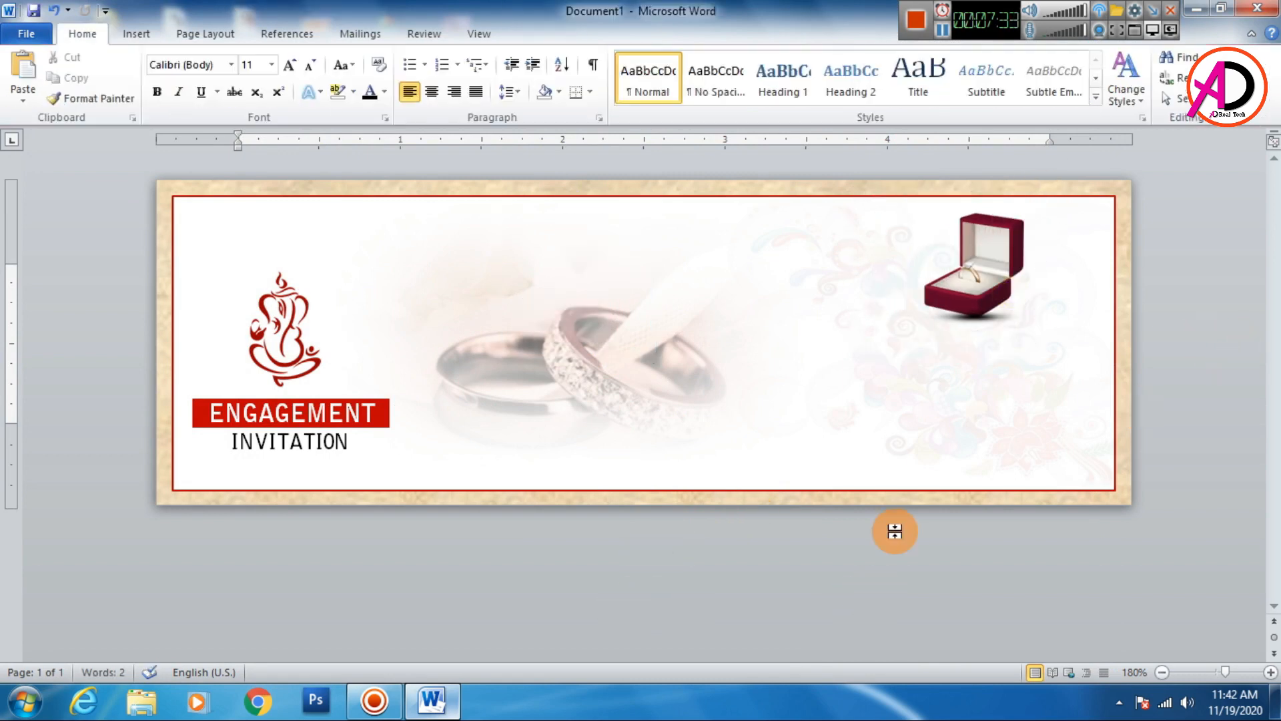
- Move the ring box picture to the top of the card, right of the Ganesha picture
click(976, 306)
click(1219, 458)
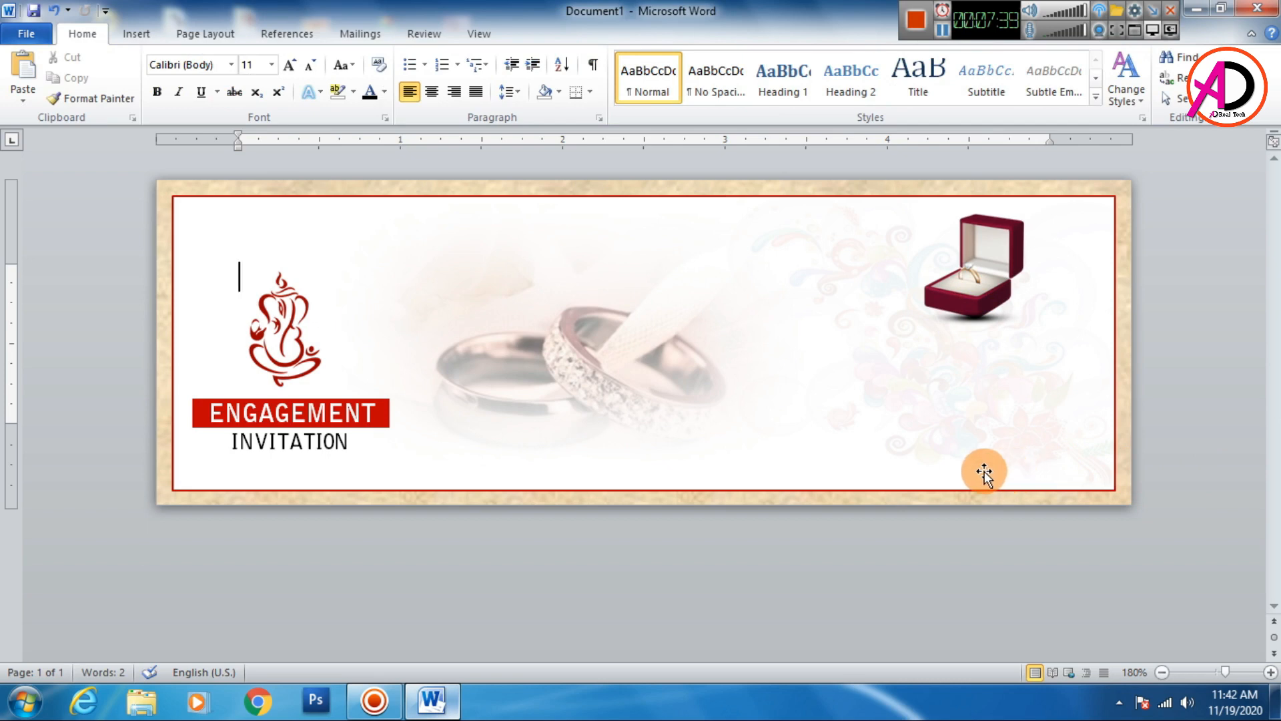
drag(985, 267, 437, 259)
click(577, 578)
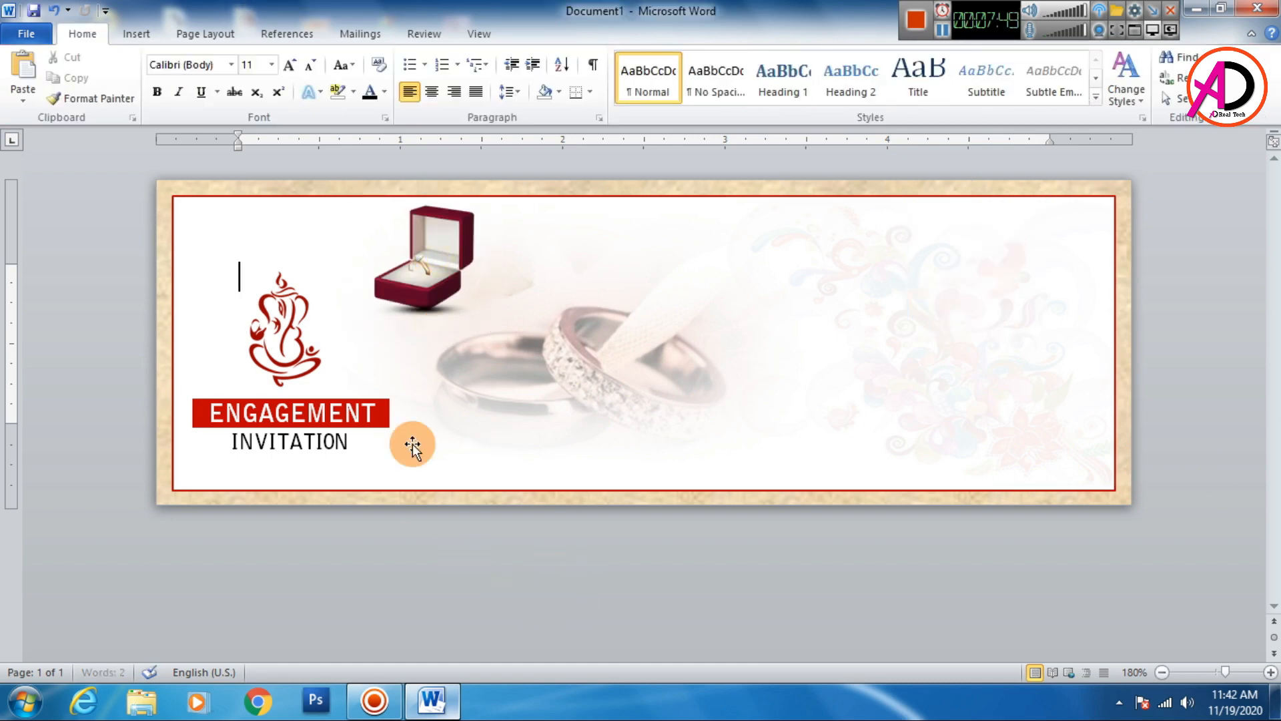
- Flip the ring box picture horizontally
double_click(461, 261)
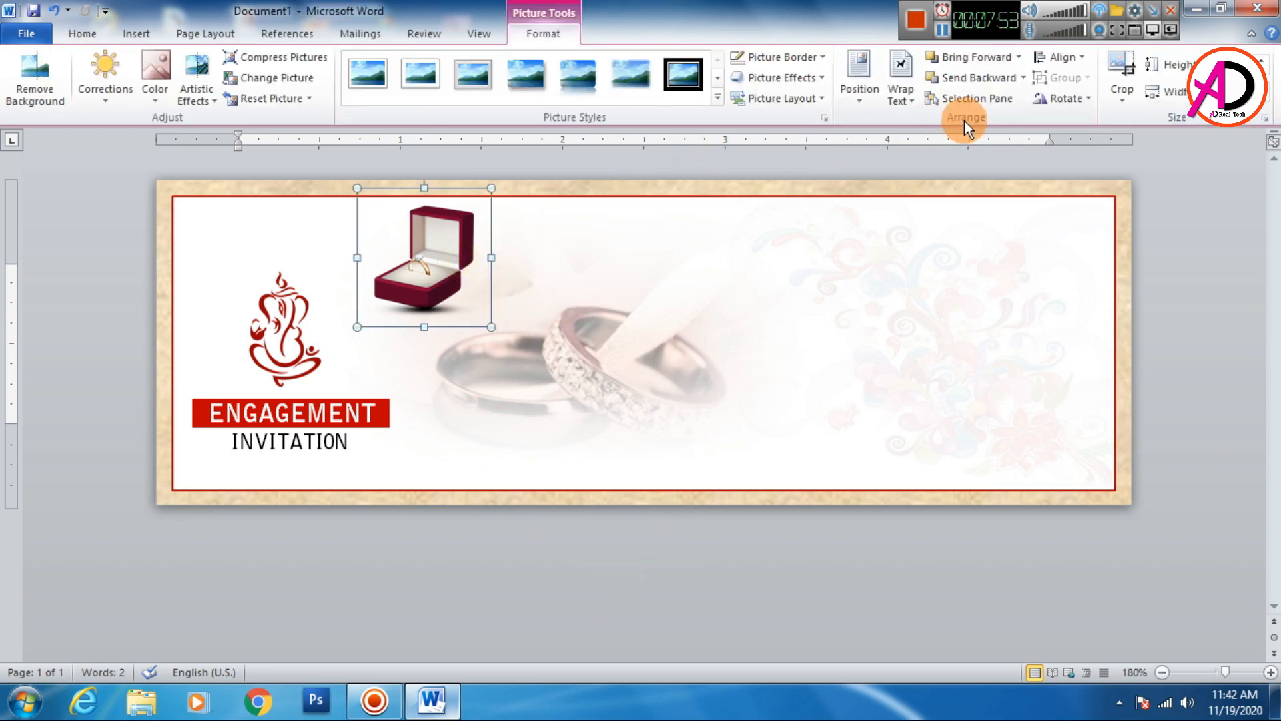
click(1062, 99)
click(1095, 190)
- Paste a copy of the ring box picture, flip it horizontally, and place it beside the first box
key(ctrl+v)
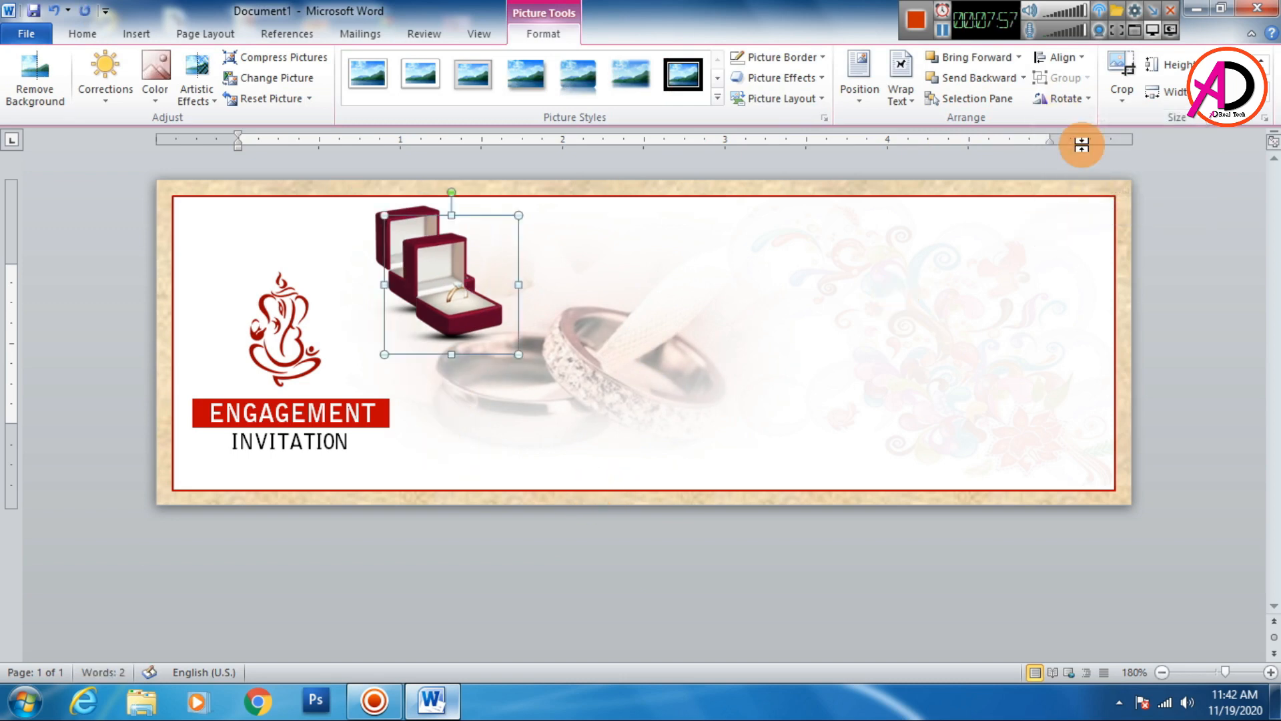
click(1090, 100)
click(1098, 193)
drag(482, 300, 578, 267)
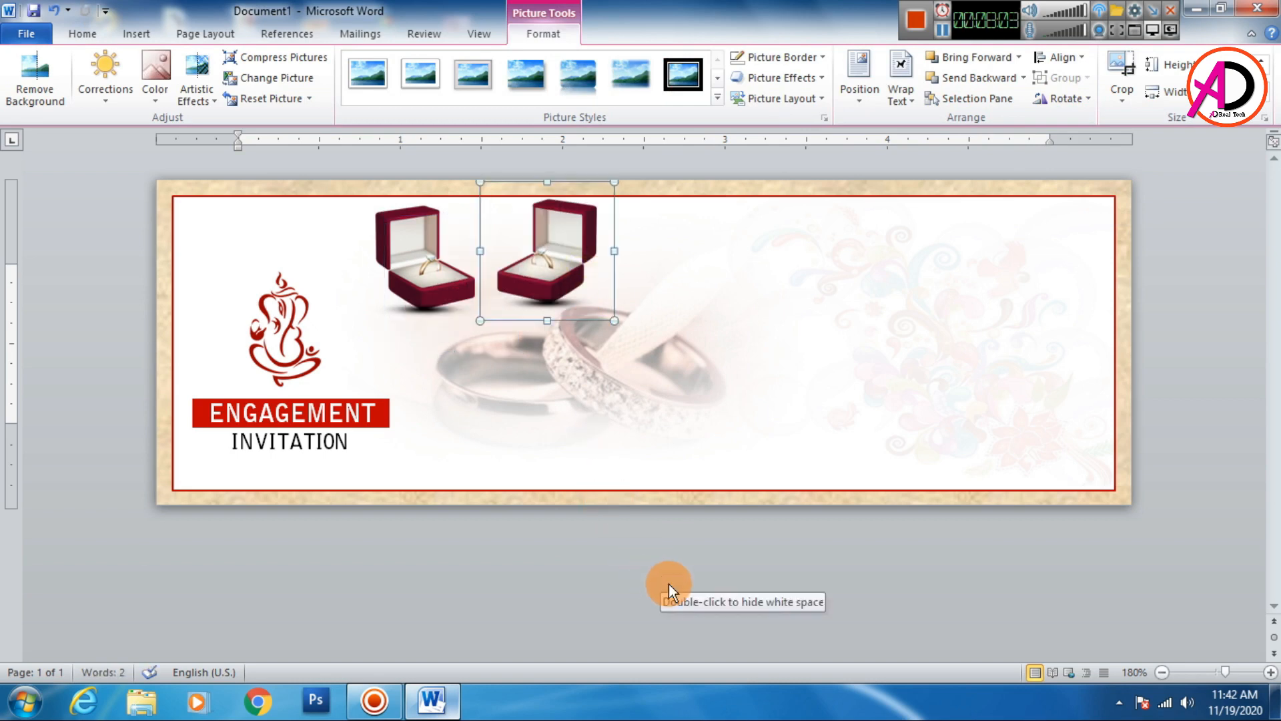
- Undo the last change and nudge the copied ring box into line beside the first one
key(ctrl+z)
key(ctrl+Left)
key(ctrl+Left)
key(ctrl+Left)
key(ctrl+Left)
key(ctrl+Down)
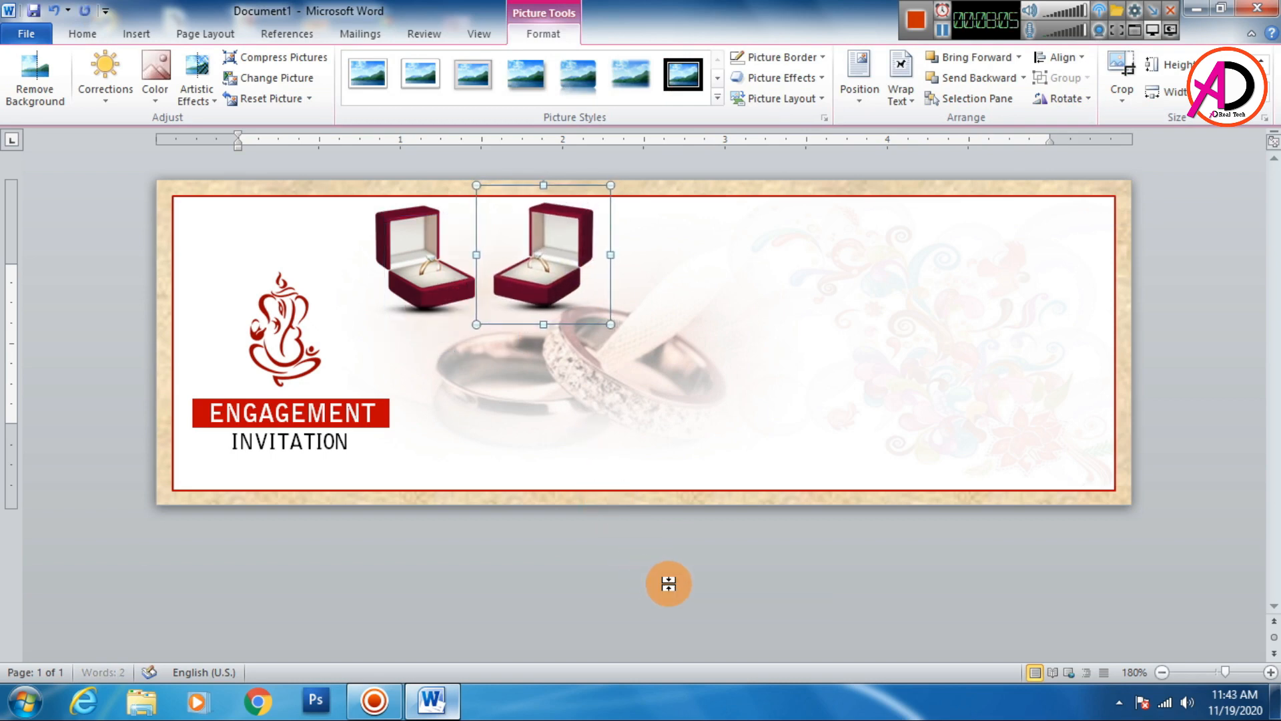
key(ctrl+Left)
key(ctrl+Left)
key(ctrl+Left)
key(ctrl+Left)
key(ctrl+Left)
key(ctrl+Left)
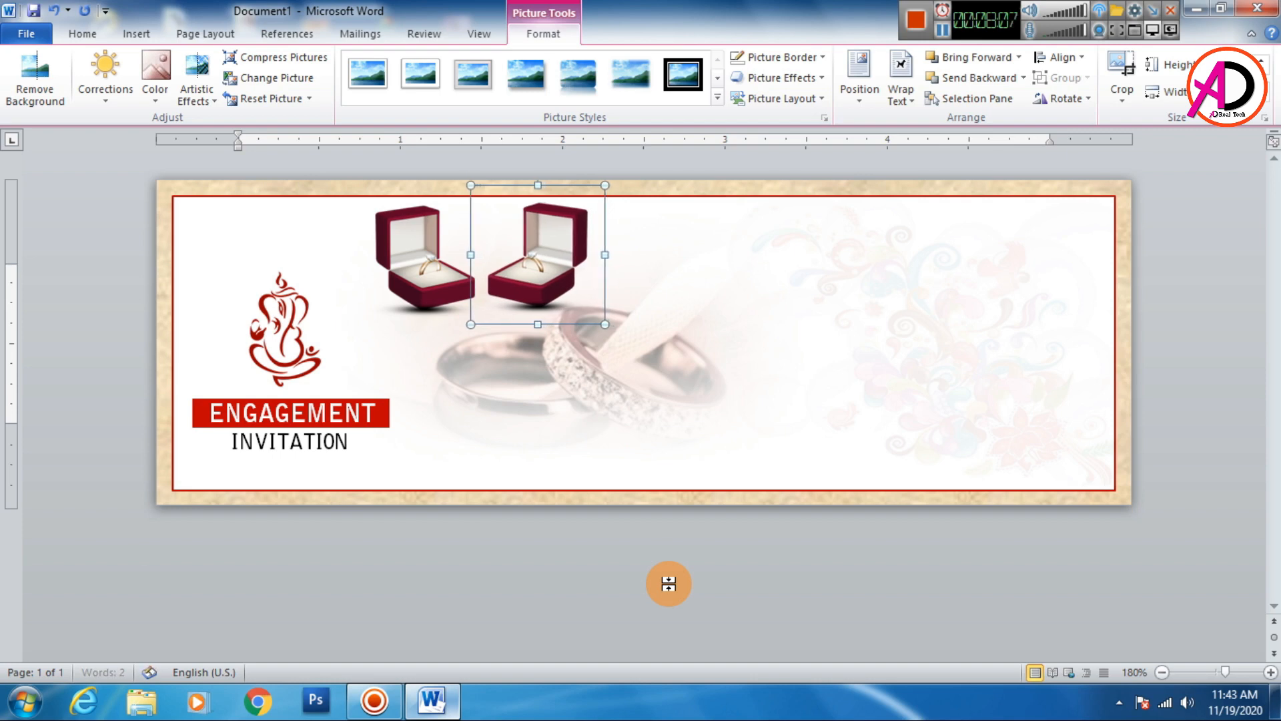
key(ctrl+Down)
key(ctrl+Down)
key(ctrl+Down)
key(ctrl+Left)
key(ctrl+Left)
click(666, 608)
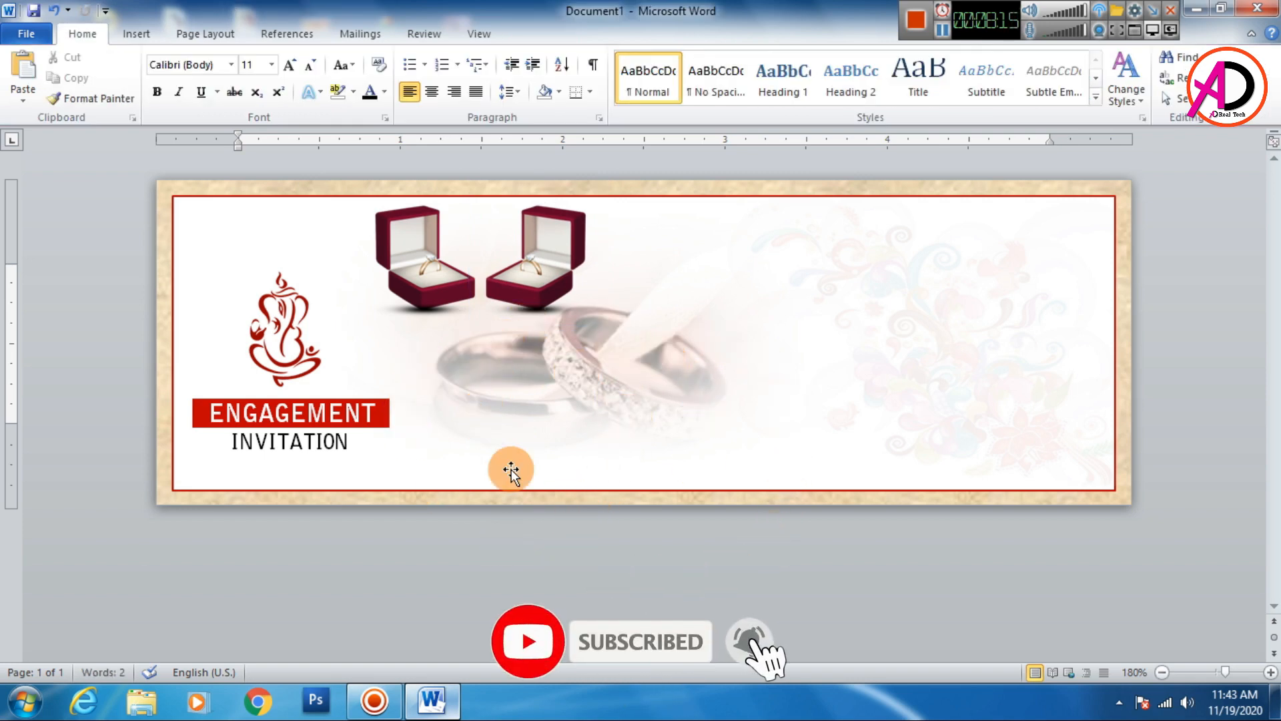
click(125, 37)
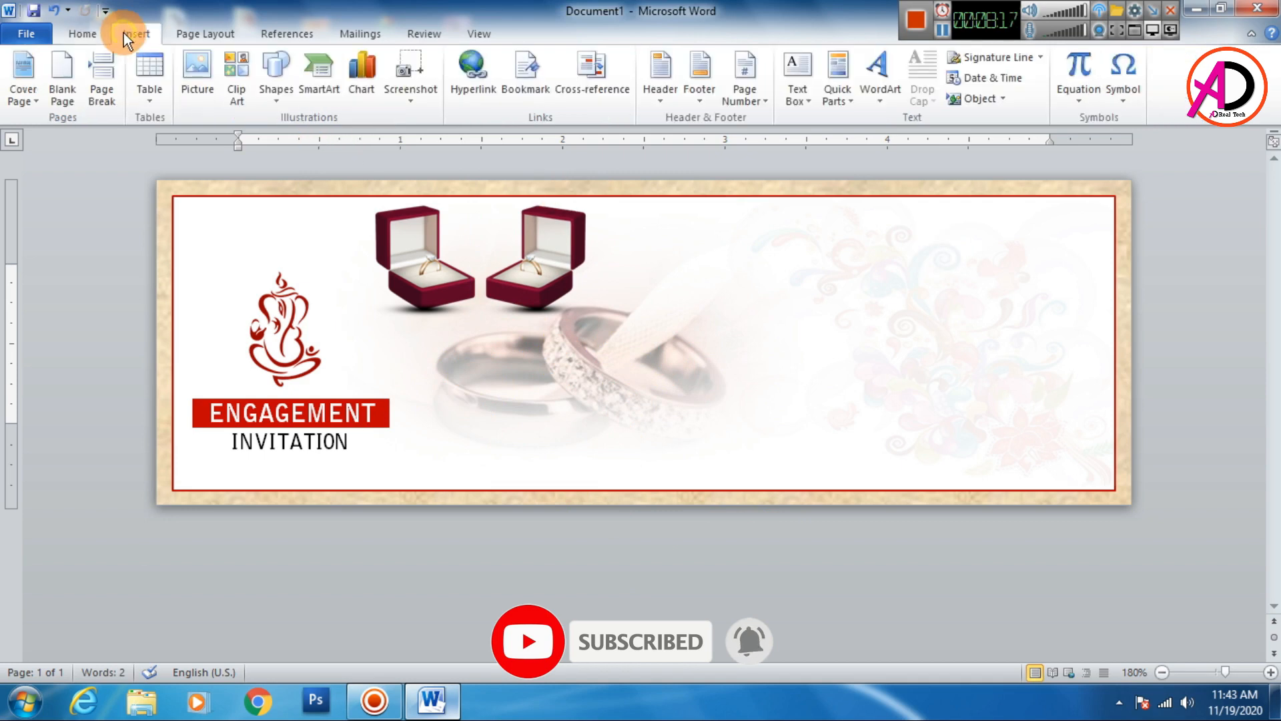
click(889, 74)
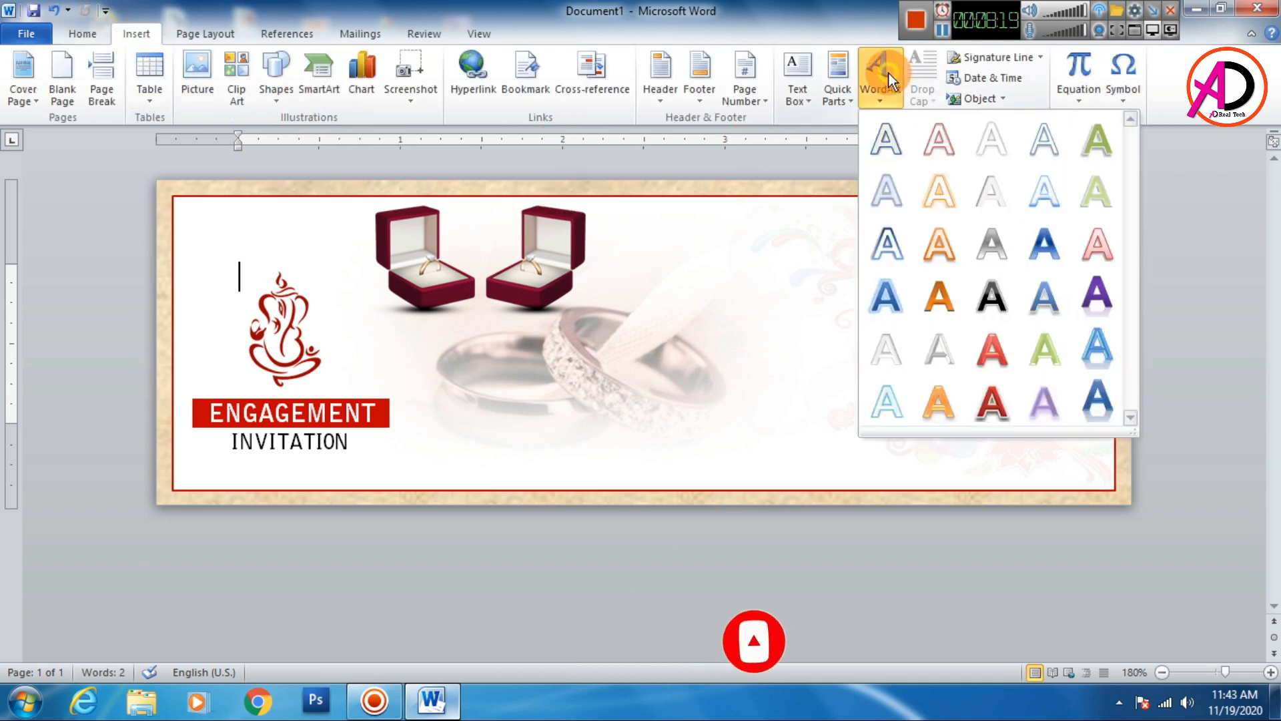
click(888, 142)
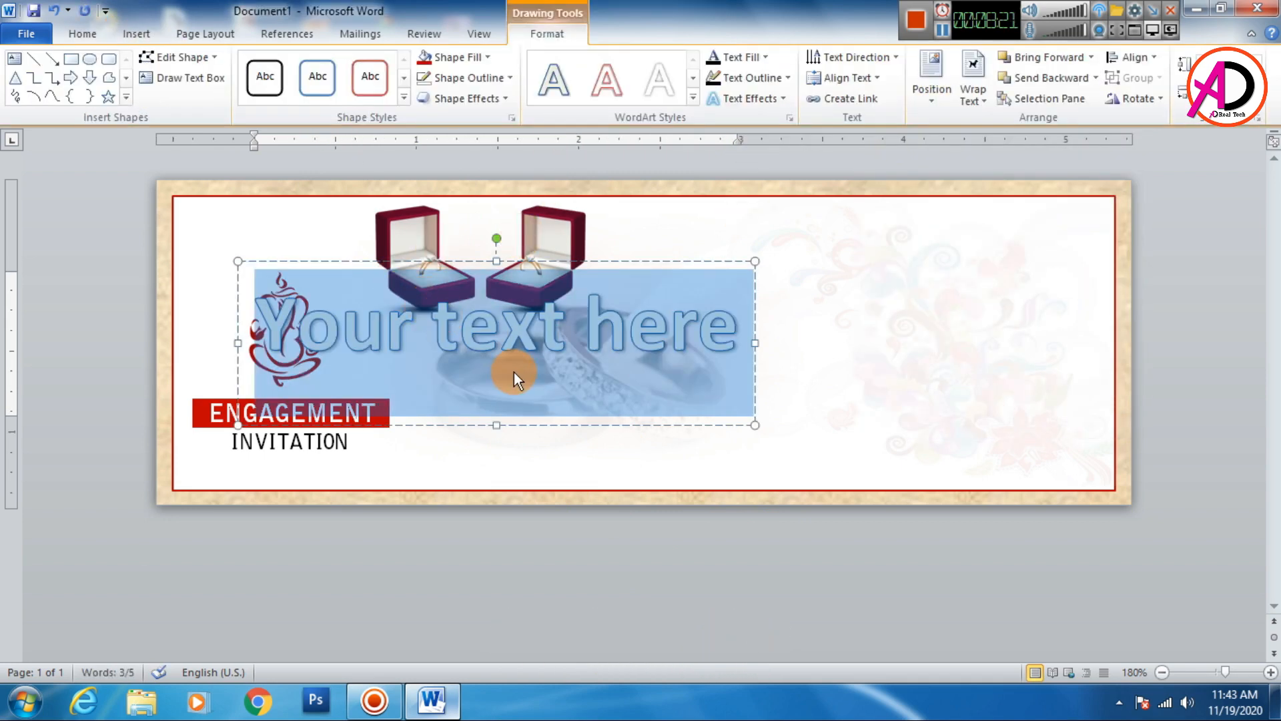
click(657, 259)
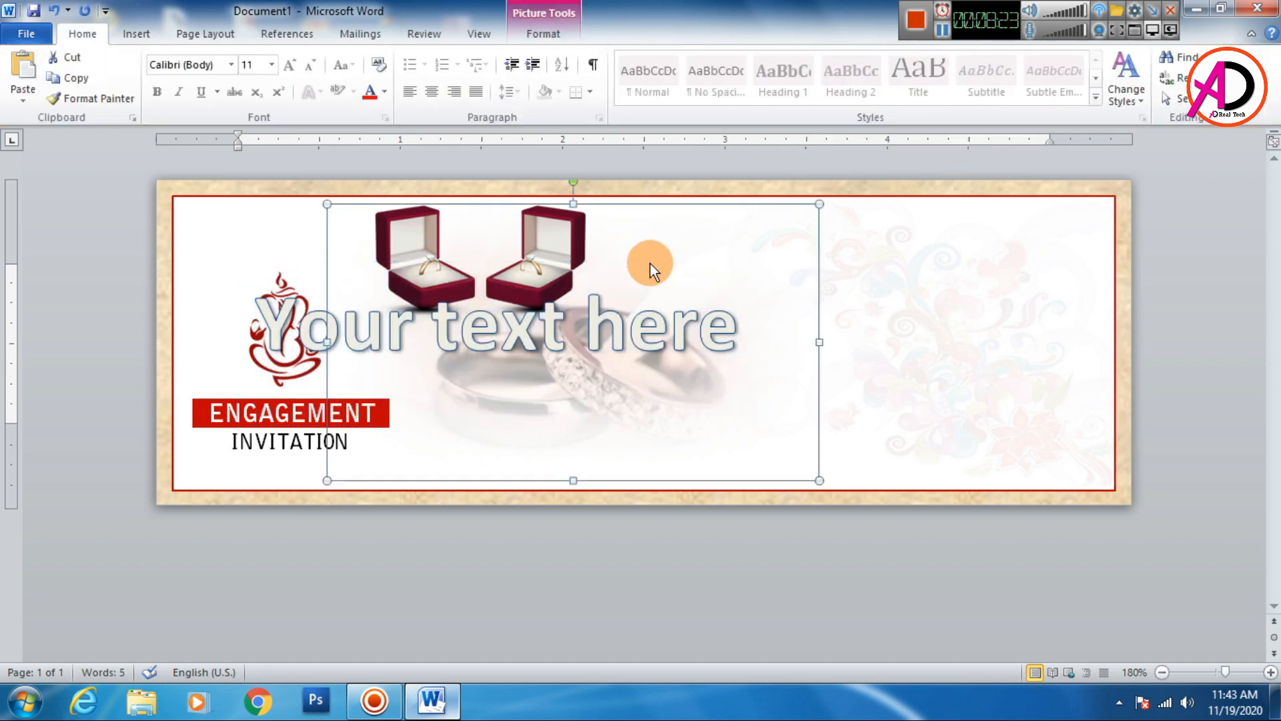
click(655, 343)
click(662, 260)
key(Delete)
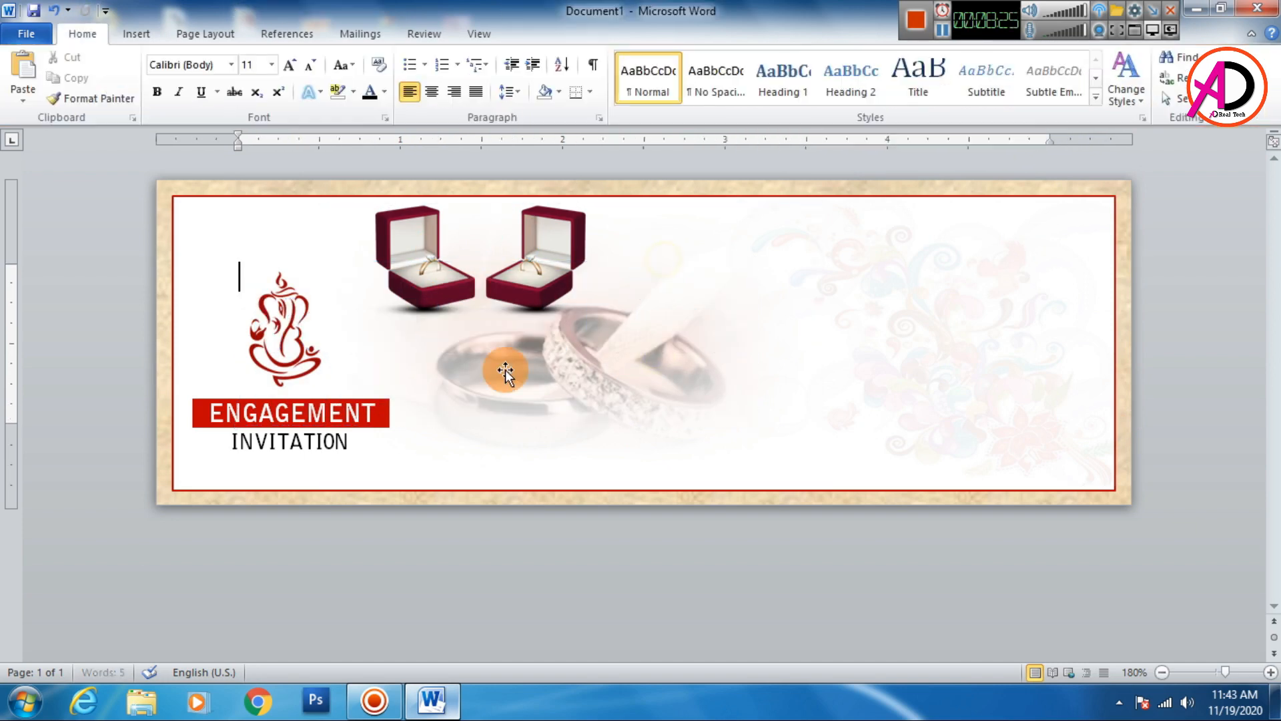
- Duplicate the INVITATION text box into the card's upper right corner
click(335, 456)
click(311, 461)
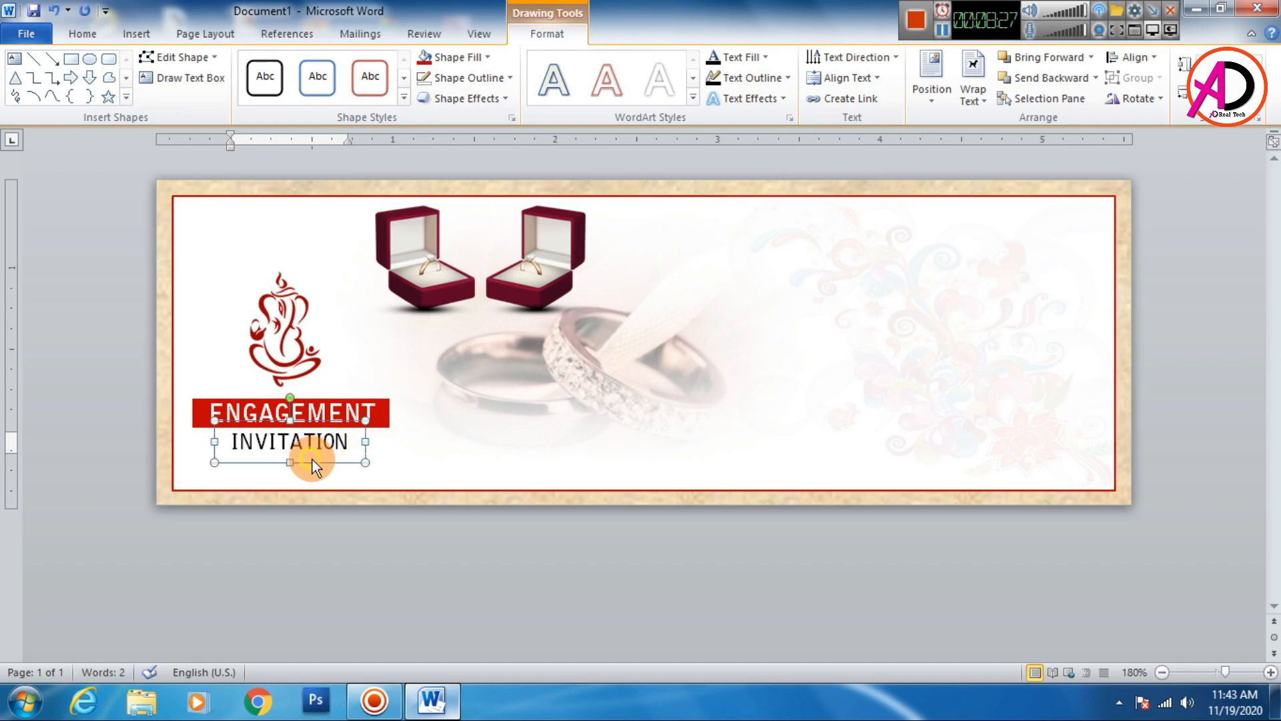
drag(314, 462, 975, 213)
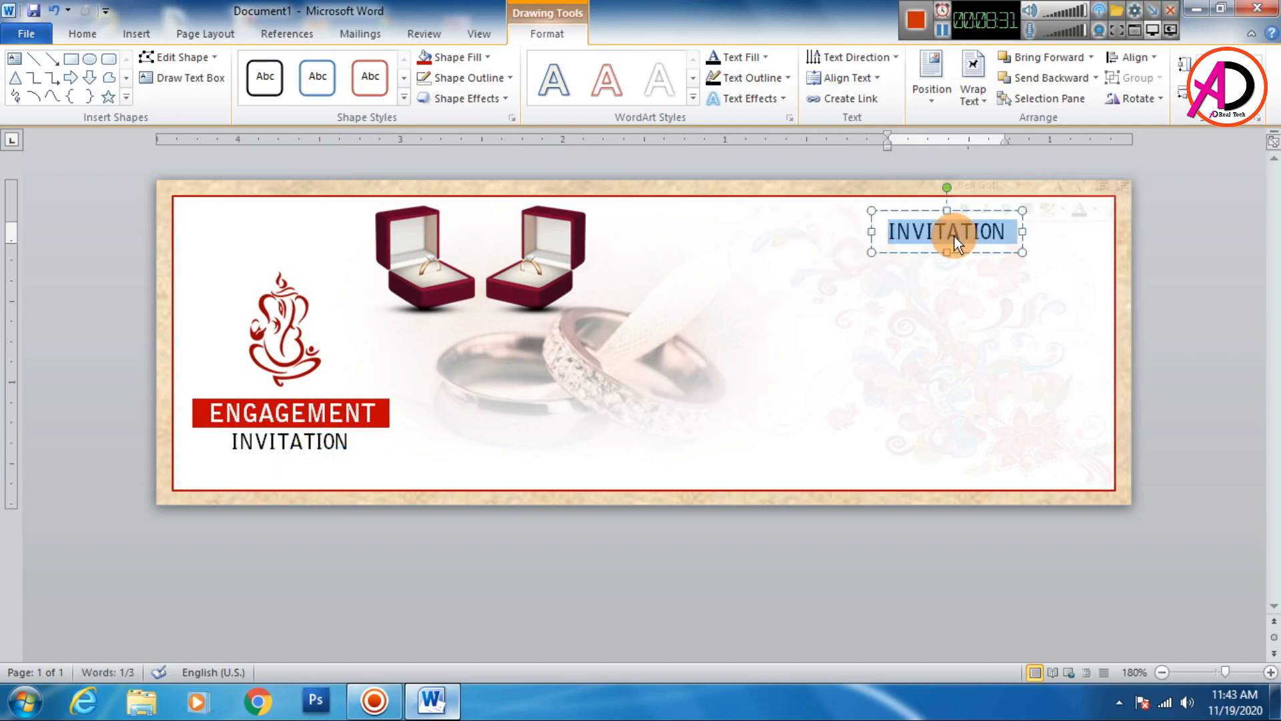
- Replace the duplicated text with EVENT TITLE GOES HERE
text(EVENT)
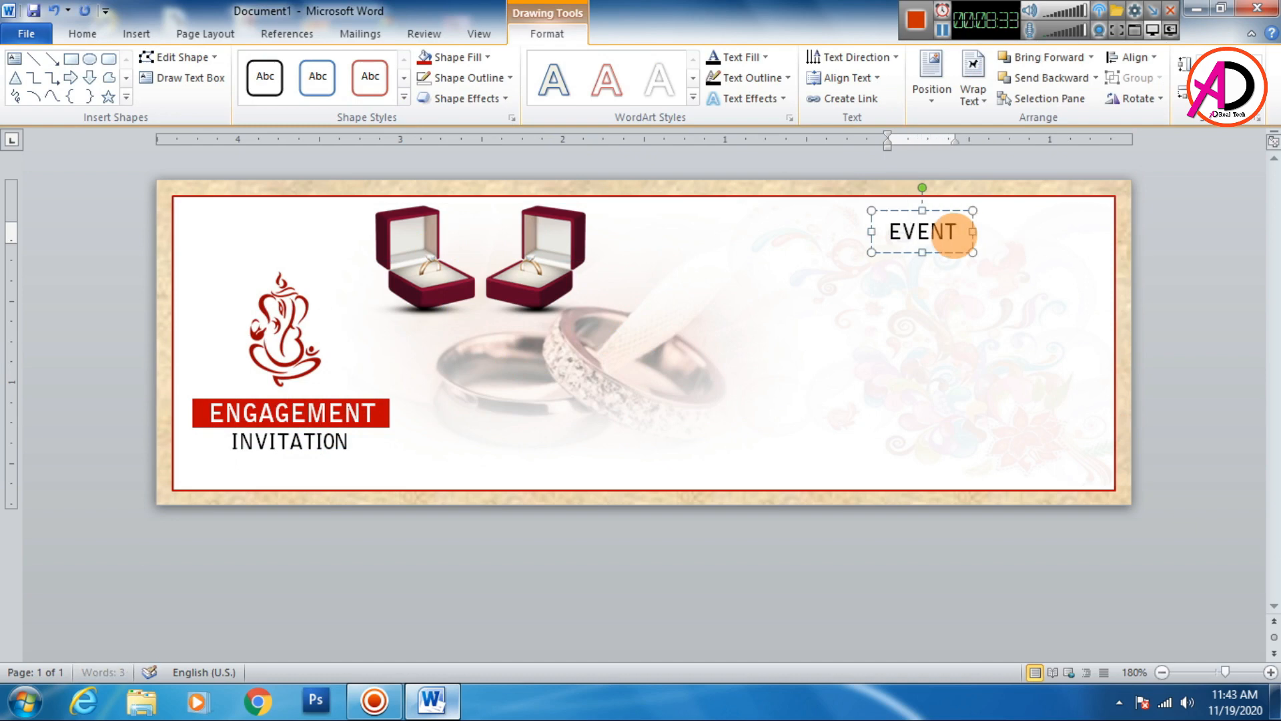
text( TI)
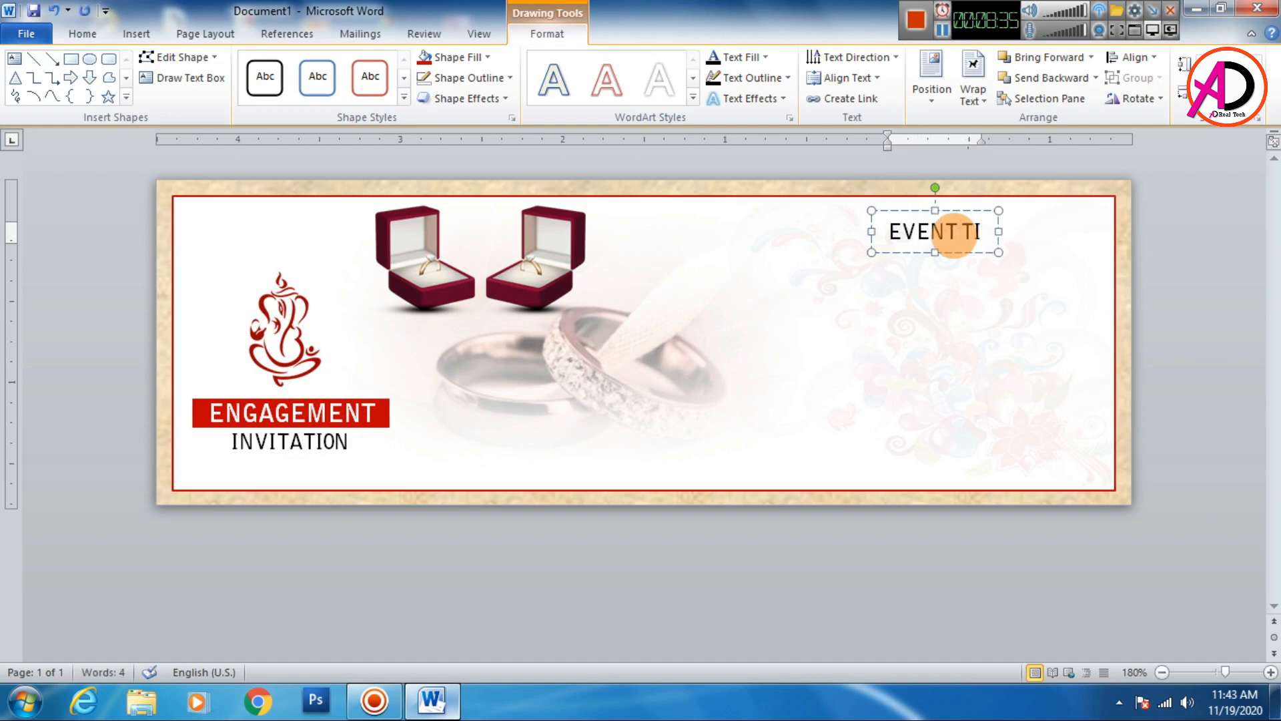
text(TLE GOE)
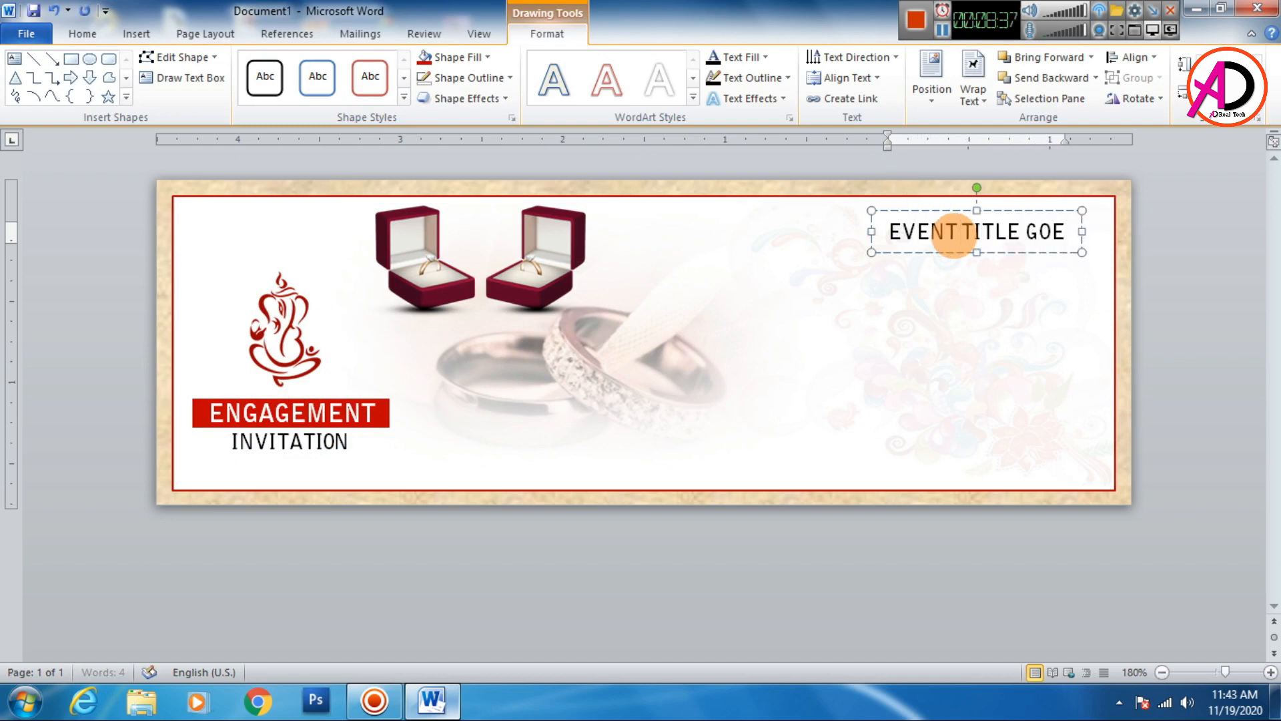
text(S HERE)
- Move the event title box left and nudge it into place near the card's top right
drag(972, 258, 904, 245)
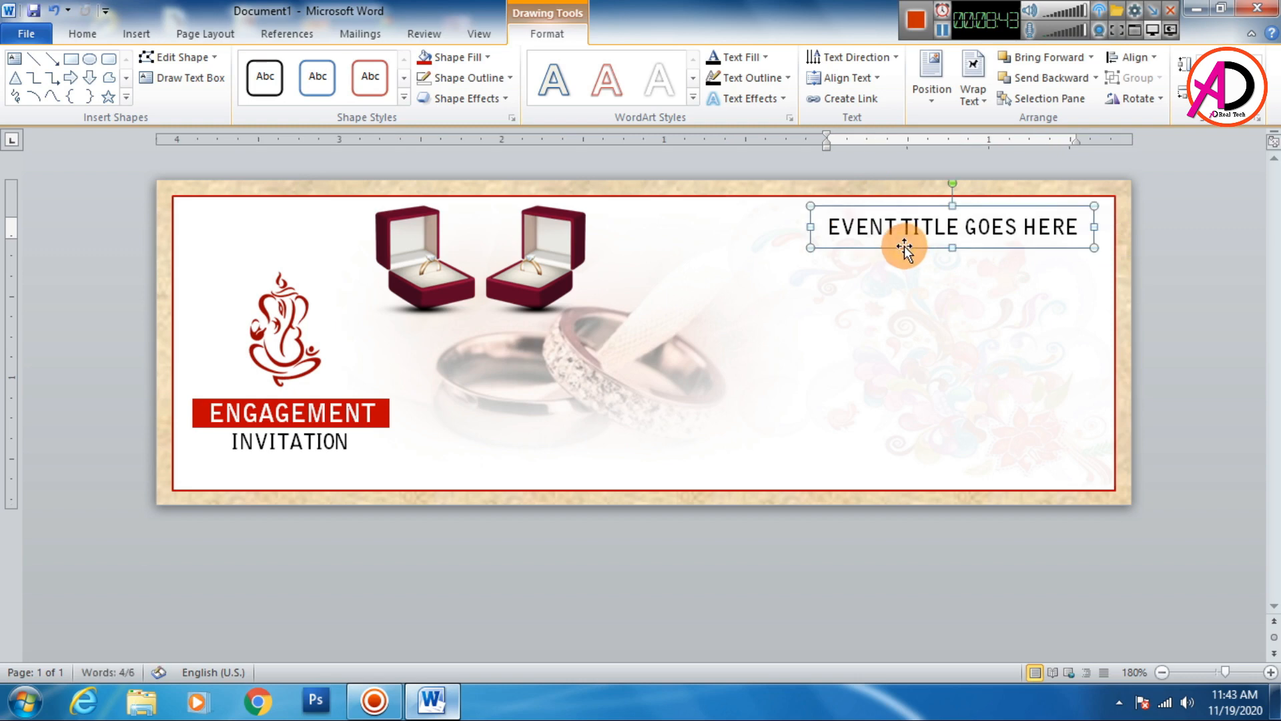
key(Left)
key(Left)
key(Left)
key(Left)
key(Left)
key(Left)
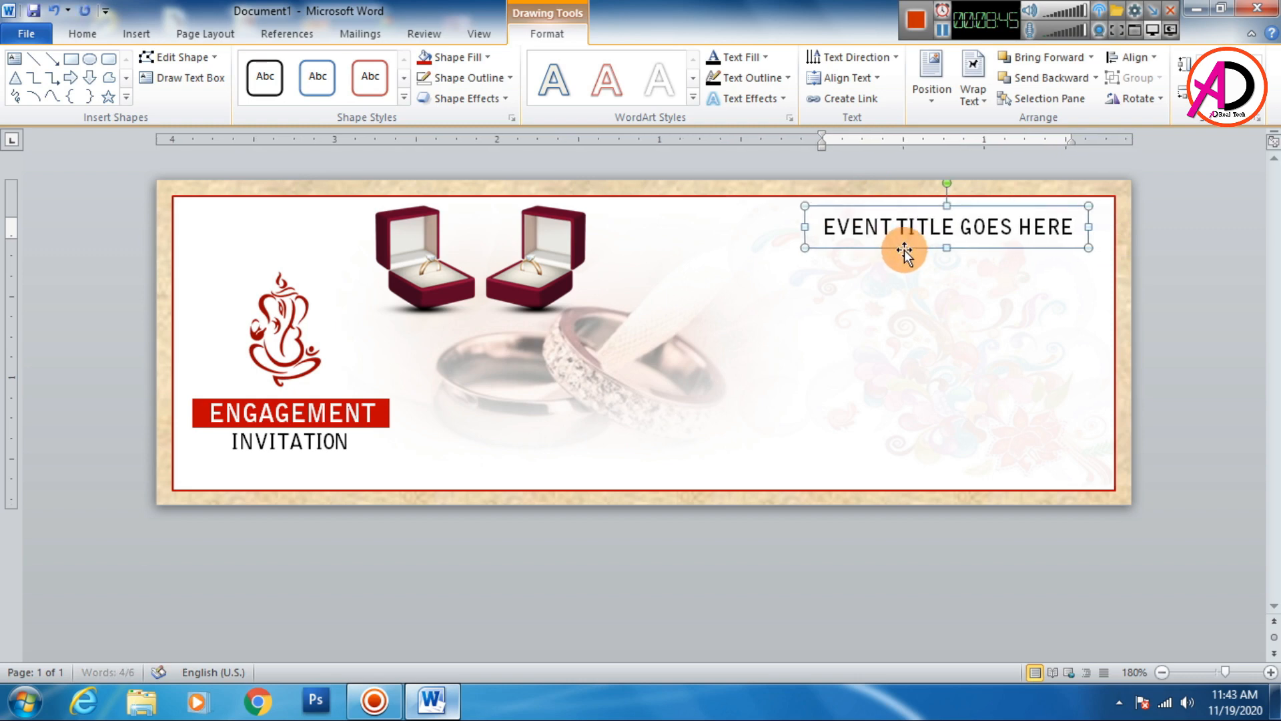
key(Left)
key(Left)
key(Left)
key(Up)
key(Up)
- Select the event title text, color it dark red, and change its font
triple_click(901, 226)
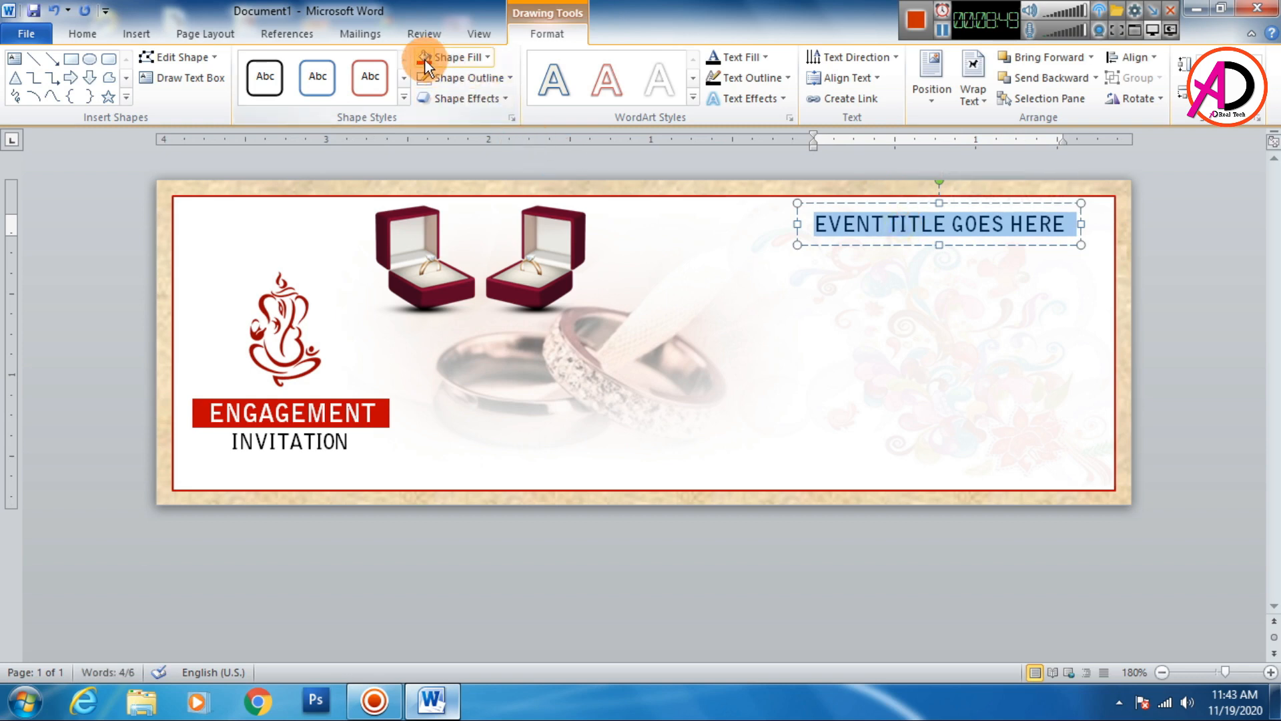
click(728, 60)
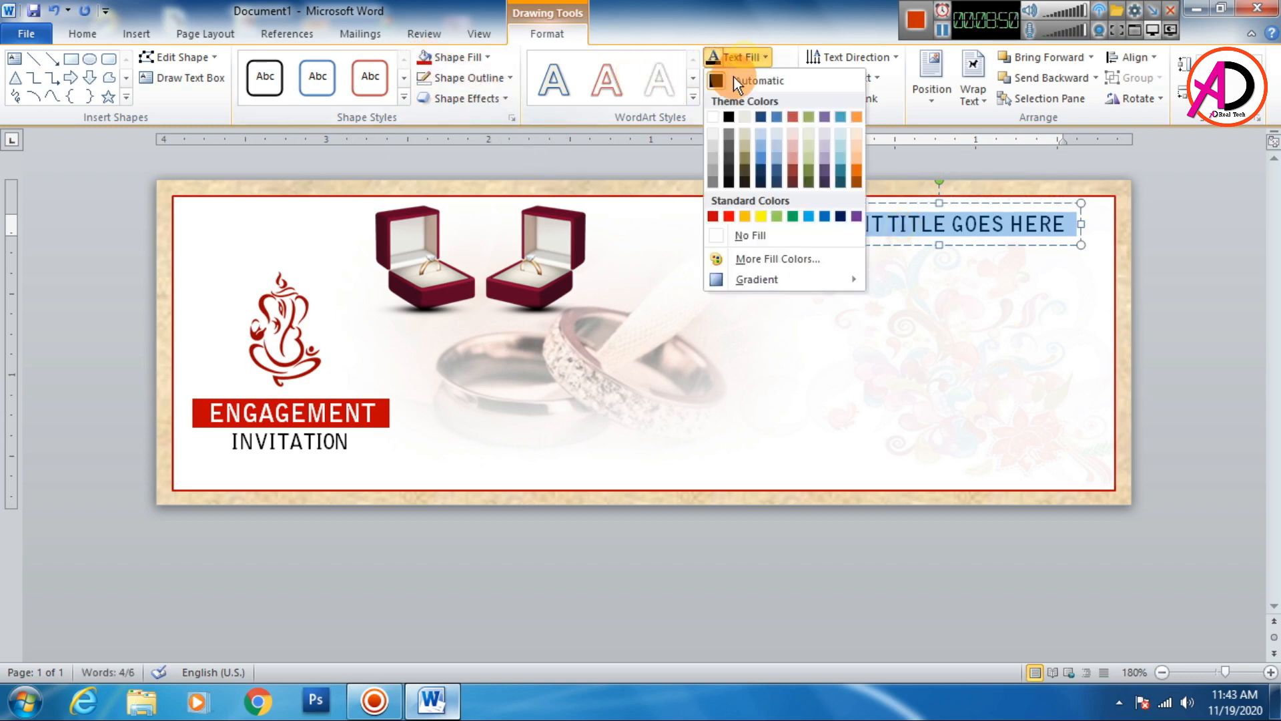
click(714, 216)
click(82, 34)
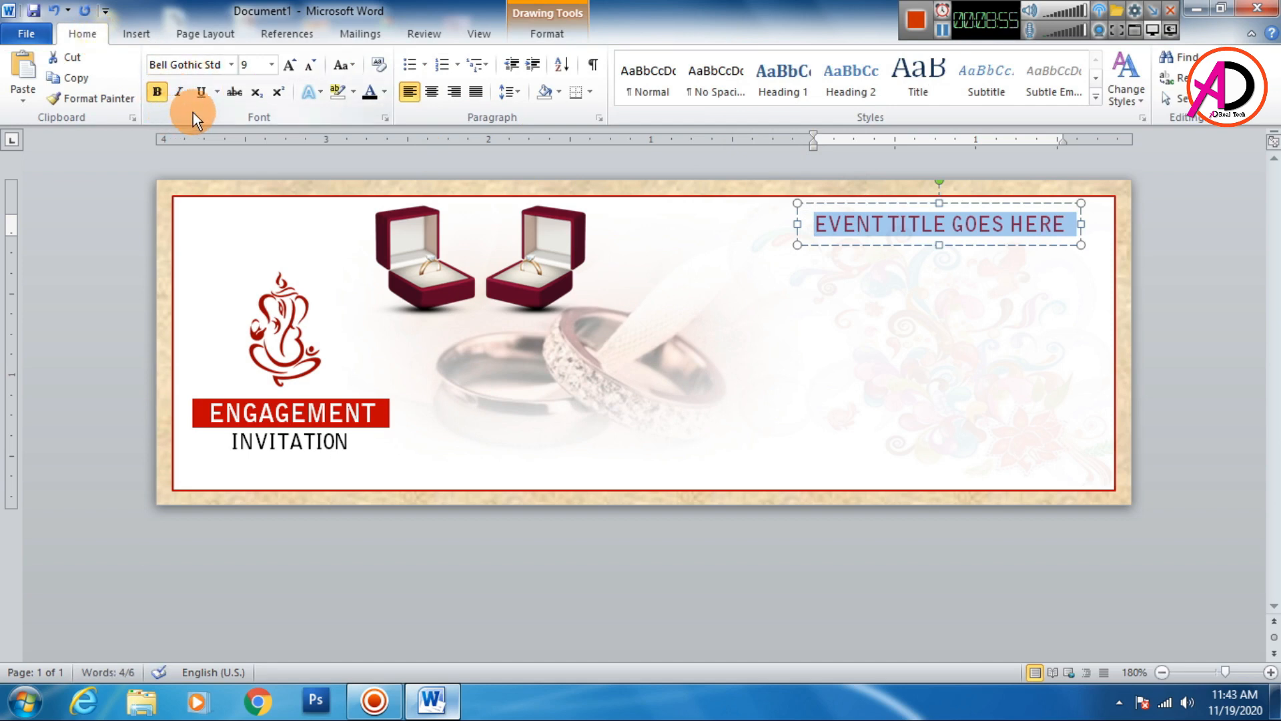
click(231, 67)
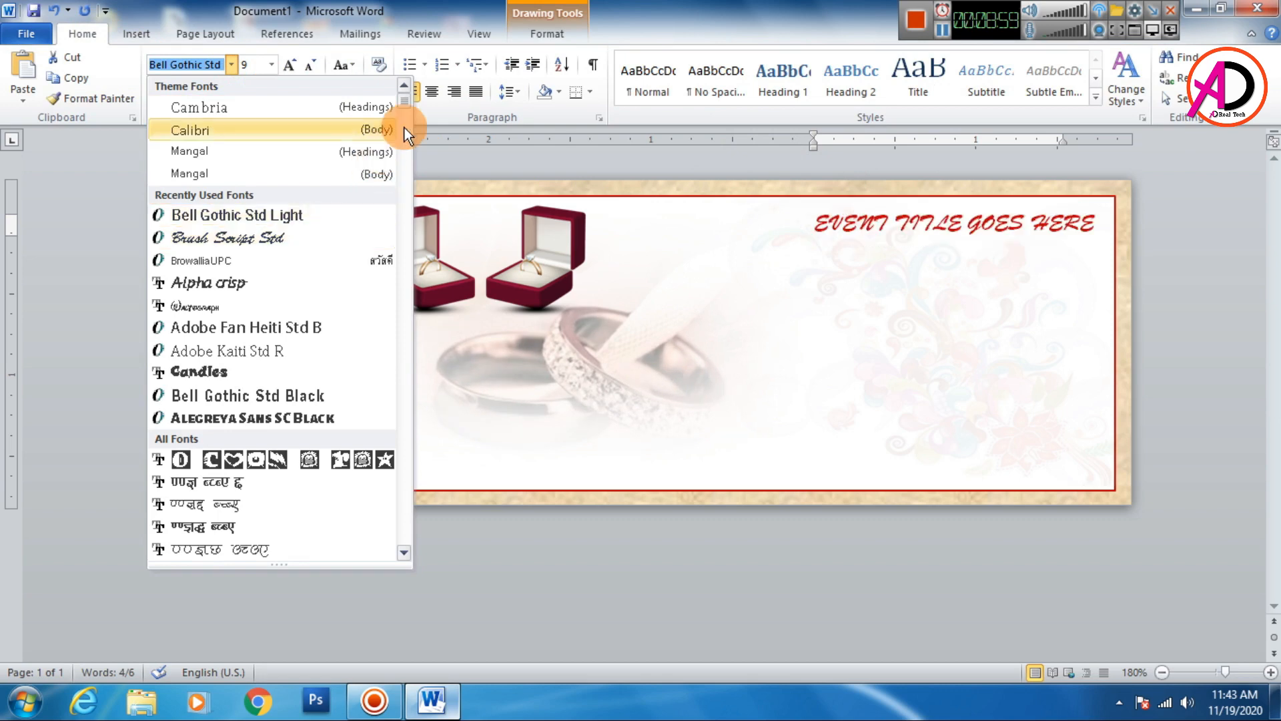